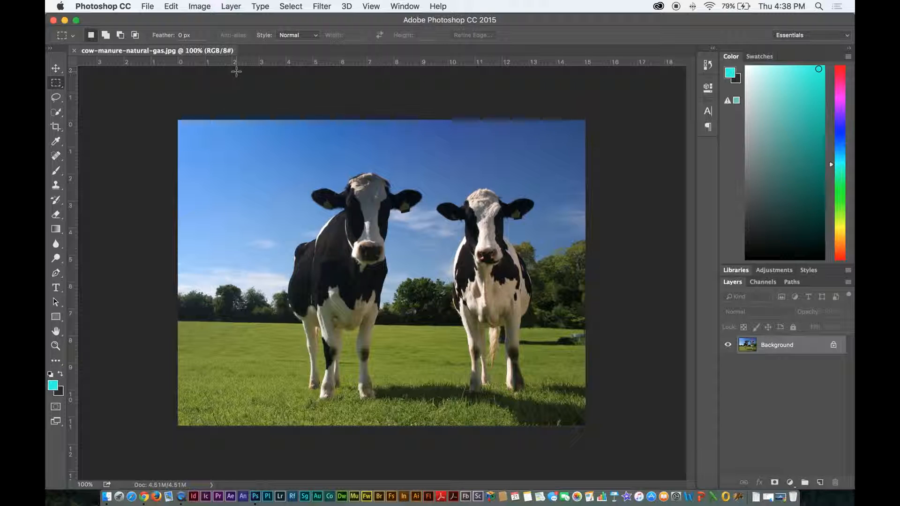
- Set the cow image's resolution to 300 pixels/inch with resampling turned off
left_click(197, 5)
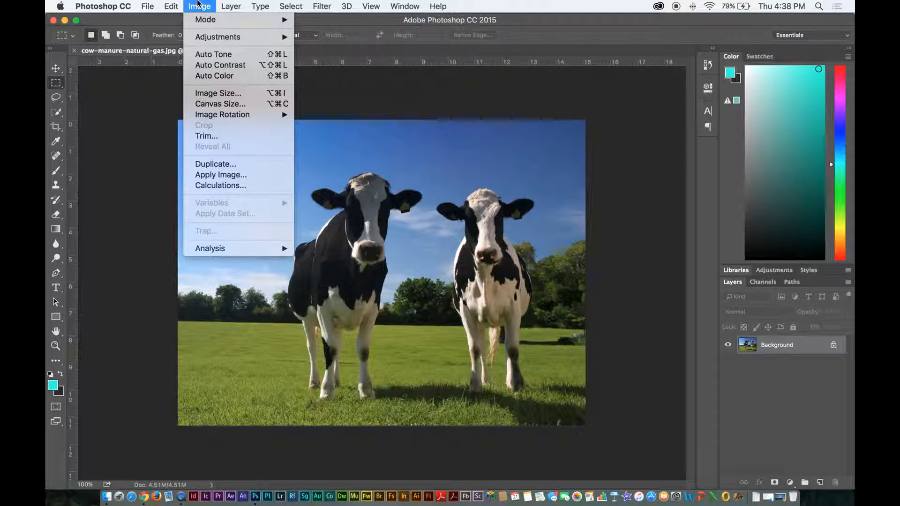
left_click(218, 93)
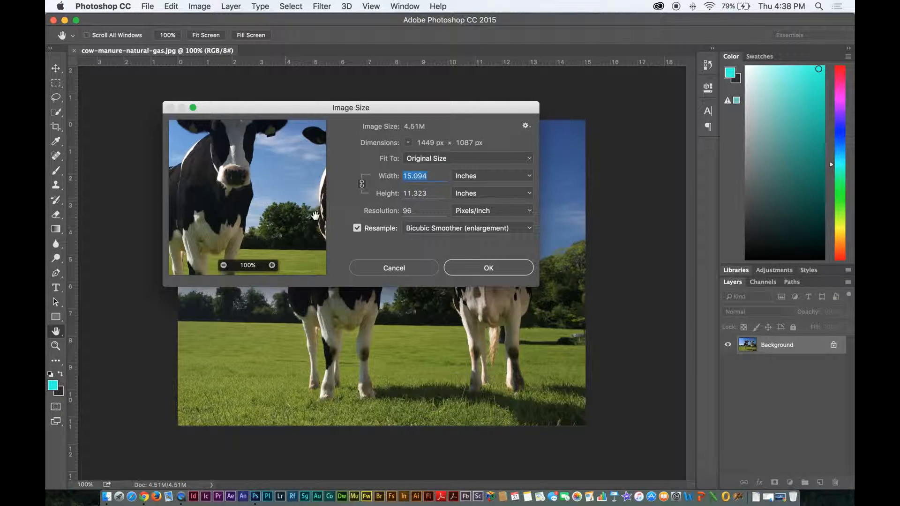
left_click(357, 229)
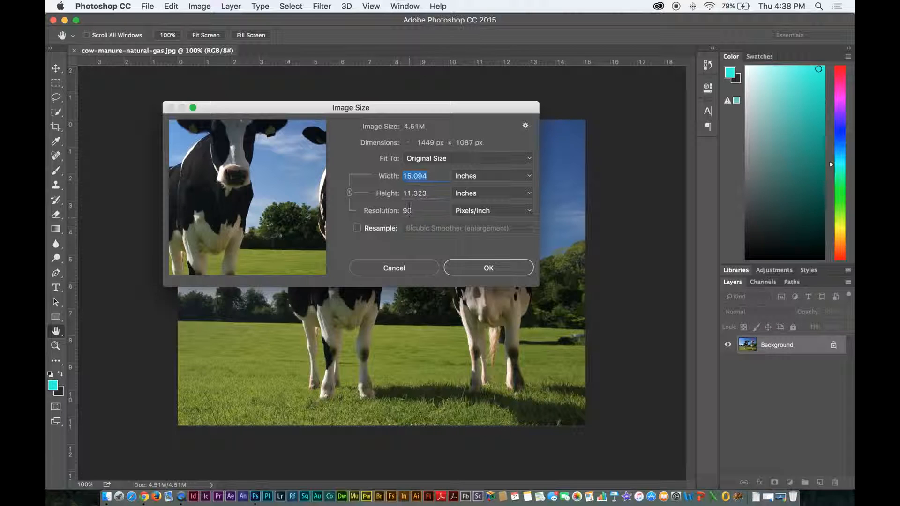
left_click(427, 211)
type("300")
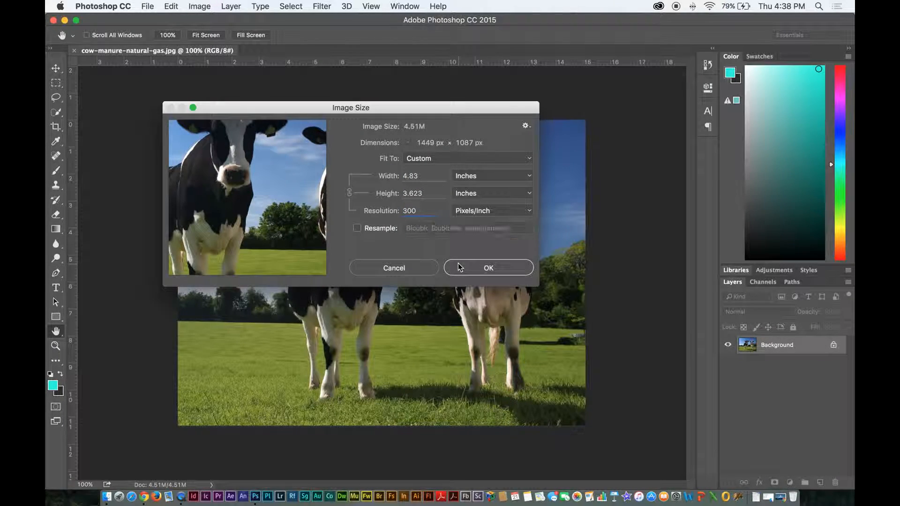
left_click(471, 268)
- Set the cow image's width to 12 inches at 300 pixels/inch with resampling on
left_click(170, 6)
mouse_move(211, 5)
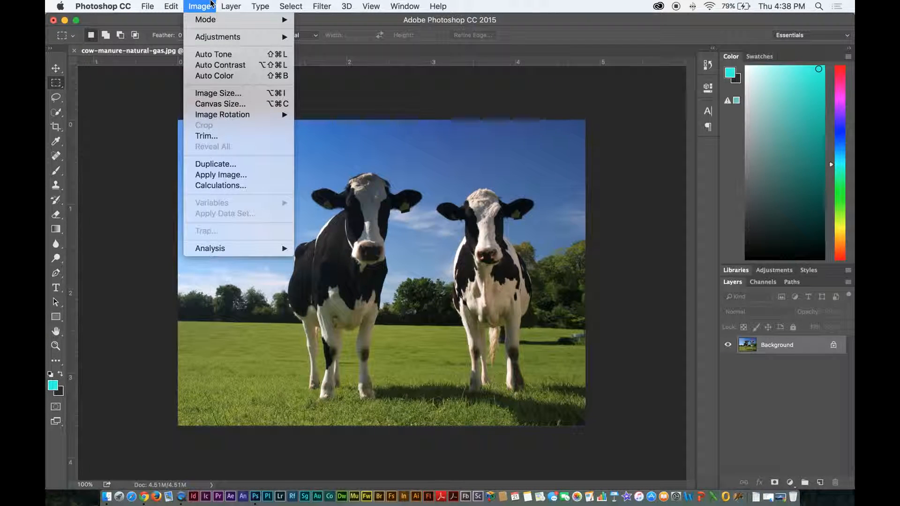
left_click(200, 95)
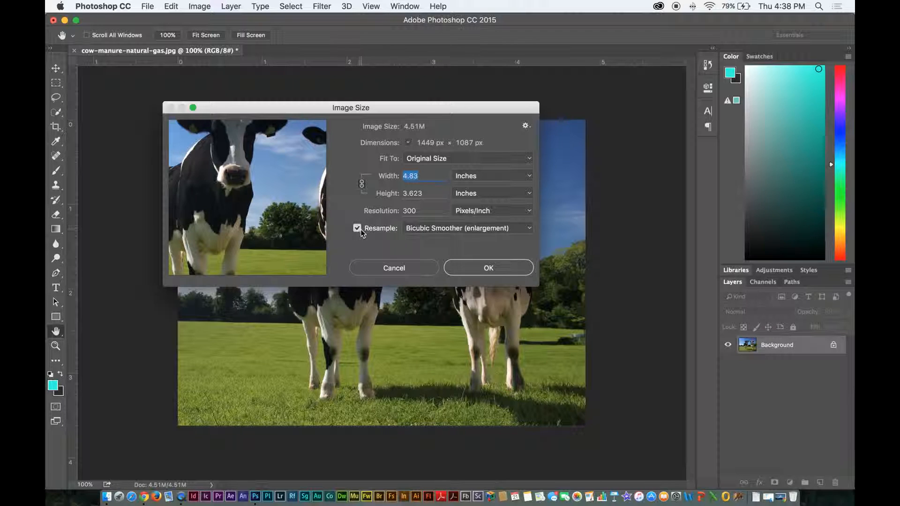
left_click(417, 175)
double_click(414, 175)
type("12")
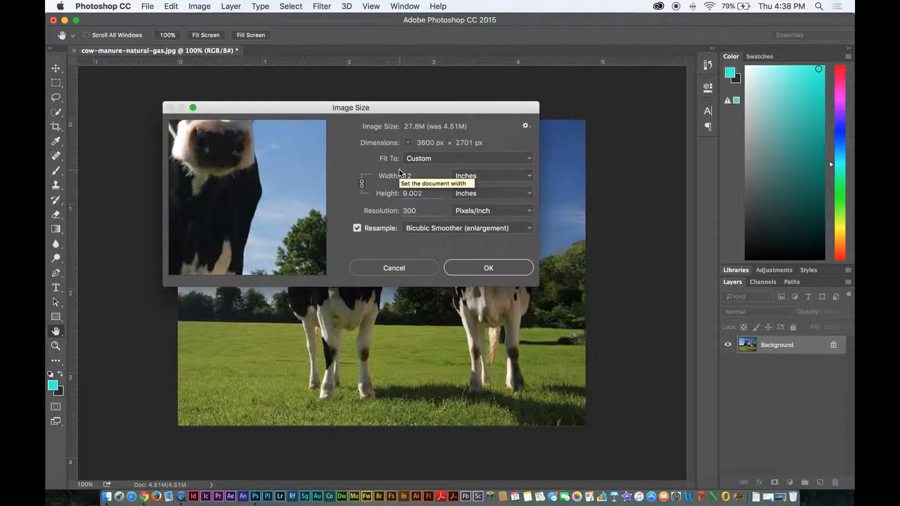
- Preview the cow's face with Preserve Details resampling, and apply the resize using Bicubic Smoother (enlargement)
left_click_drag(237, 159, 277, 229)
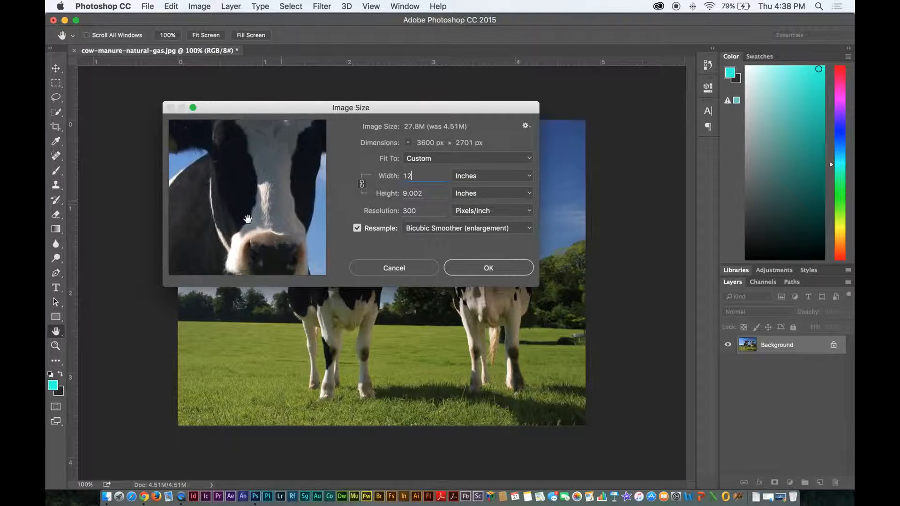
left_click(464, 230)
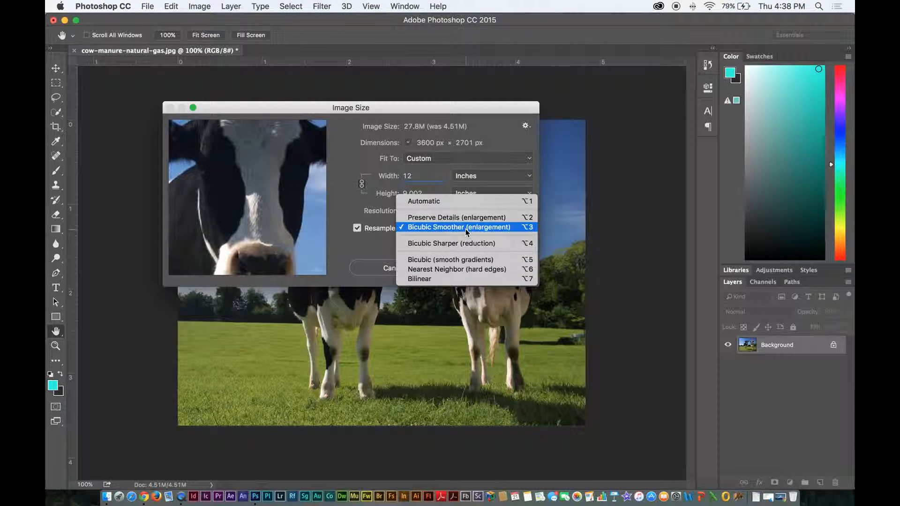
left_click(456, 218)
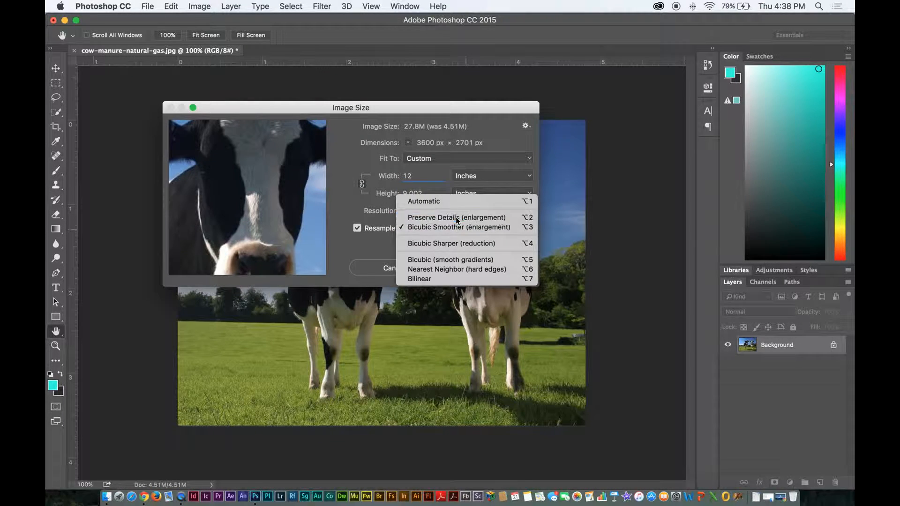
left_click(454, 231)
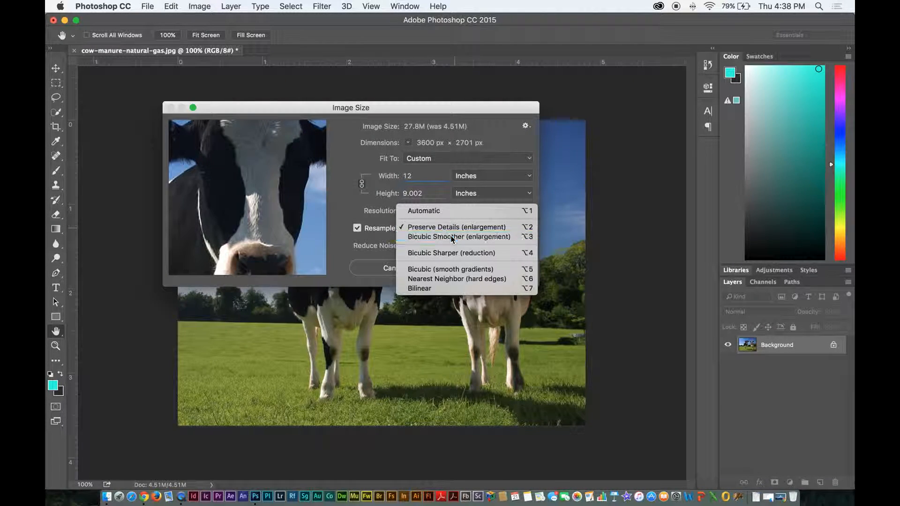
left_click(454, 238)
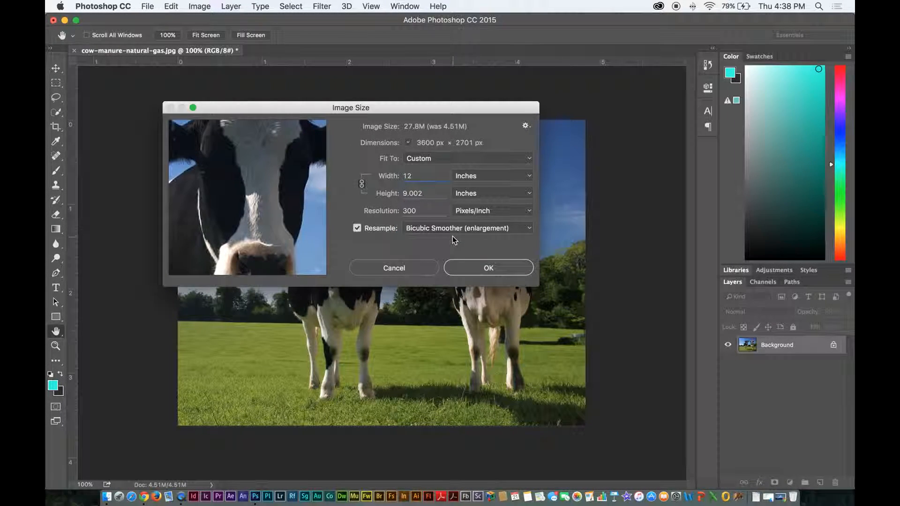
left_click(474, 271)
- Examine the enlarged cow image's quality up close and as a whole, with the Move tool active
key("m")
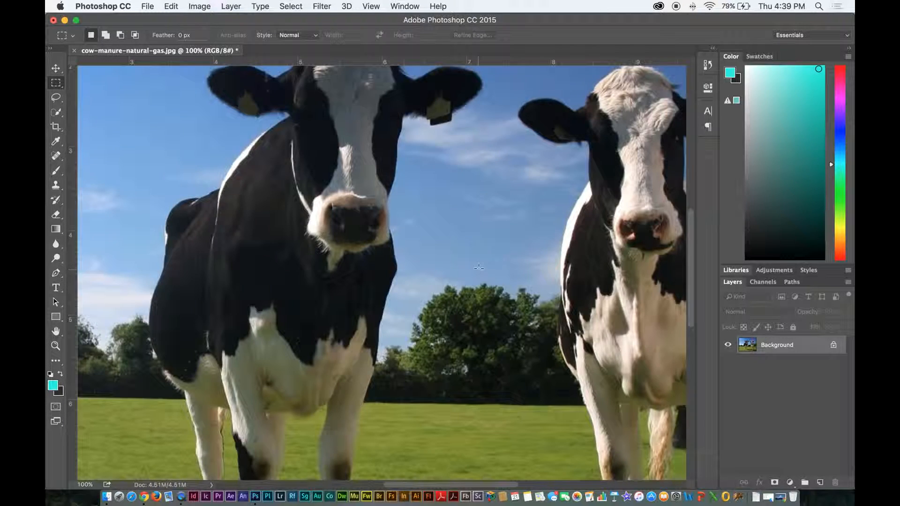
left_click(56, 68)
key("super+minus")
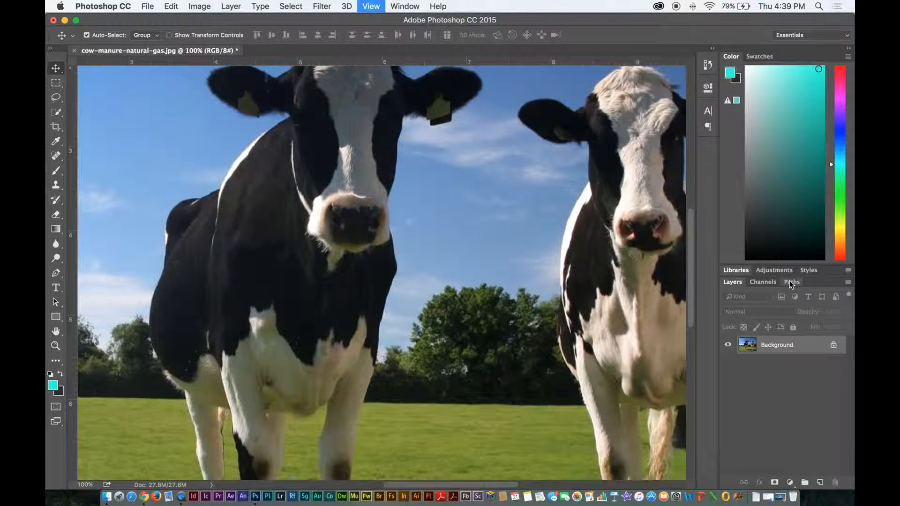
key("super+plus")
key("super+plus")
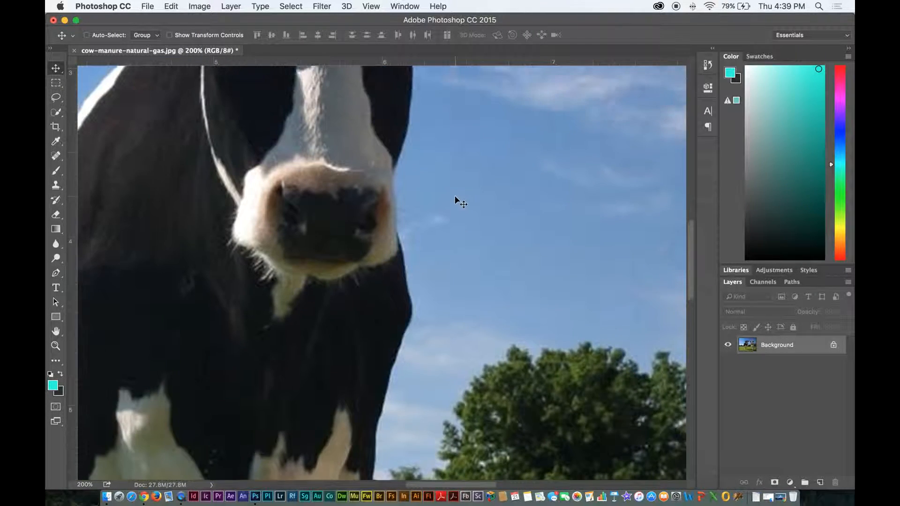
key("super+minus")
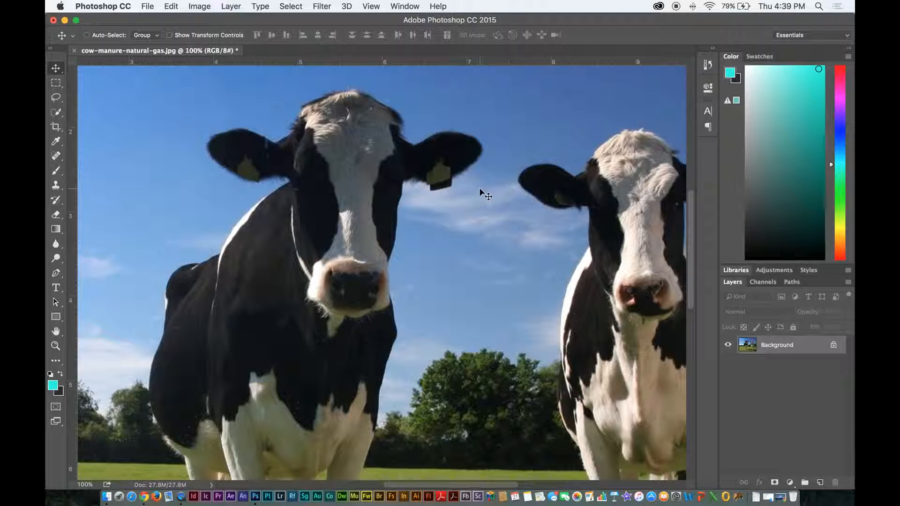
key("super+minus")
key("super+minus")
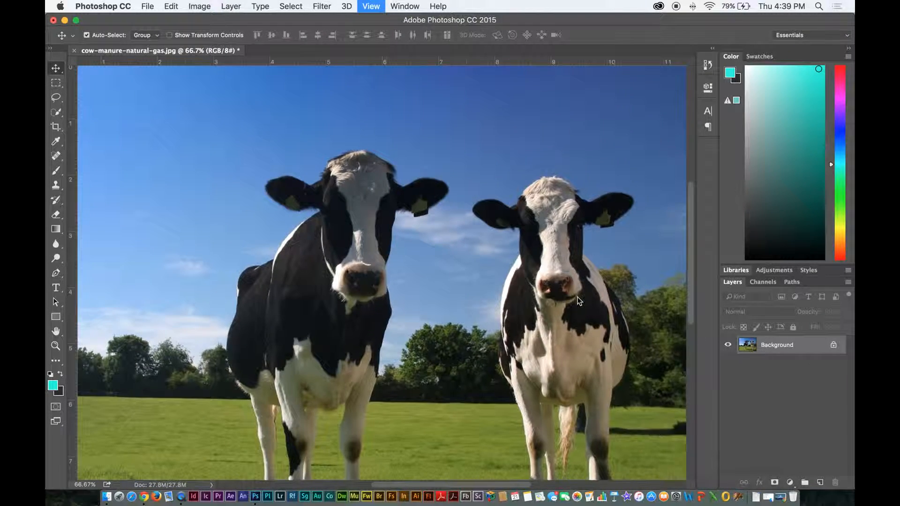
- Convert the Background into a regular layer named "Couws"
double_click(774, 347)
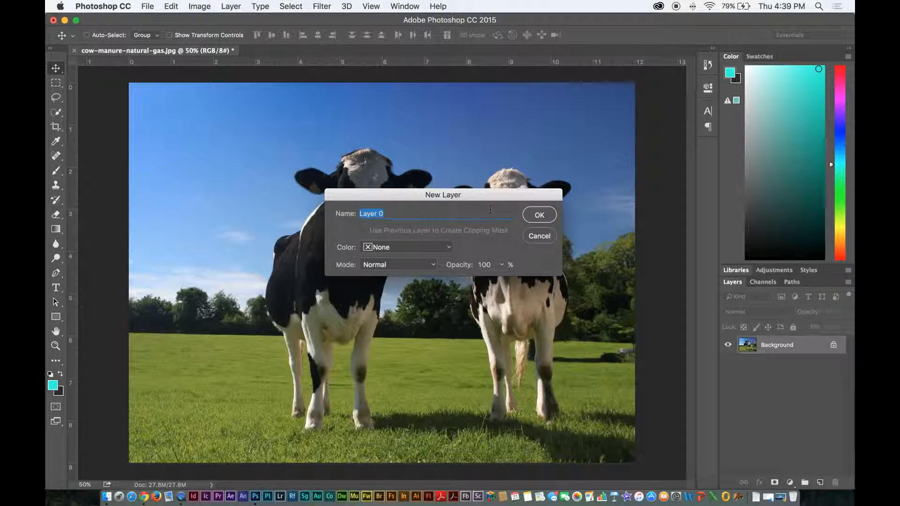
type("Couws")
key("Return")
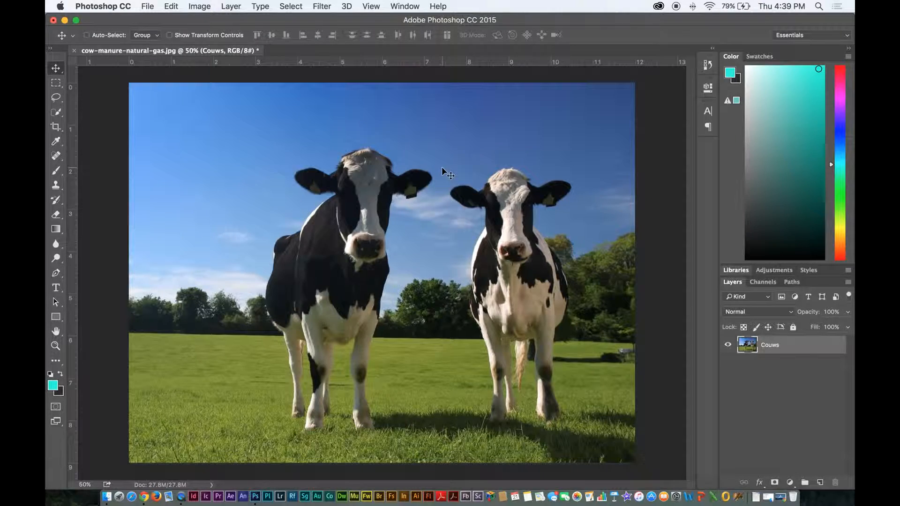
- Open the spotted-ufo image from the desktop as a second document and return to the cow document
left_click_drag(135, 19, 207, 20)
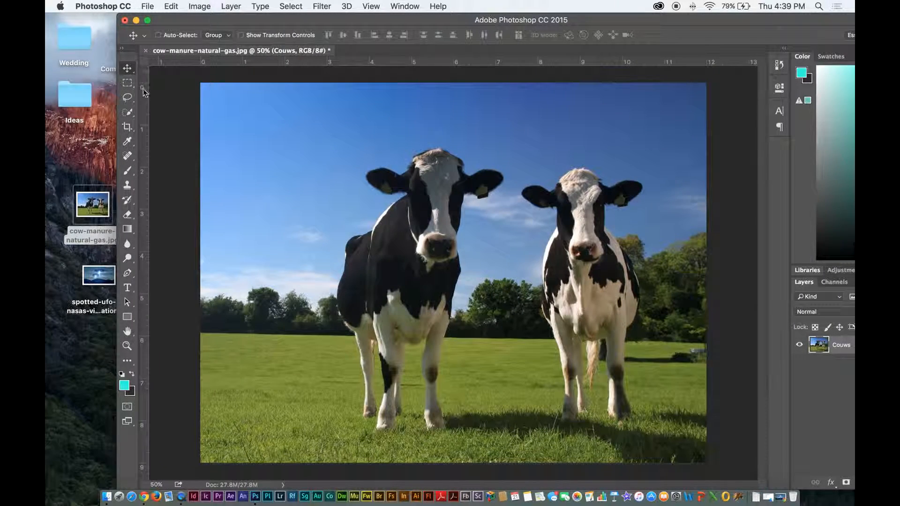
left_click_drag(100, 277, 258, 493)
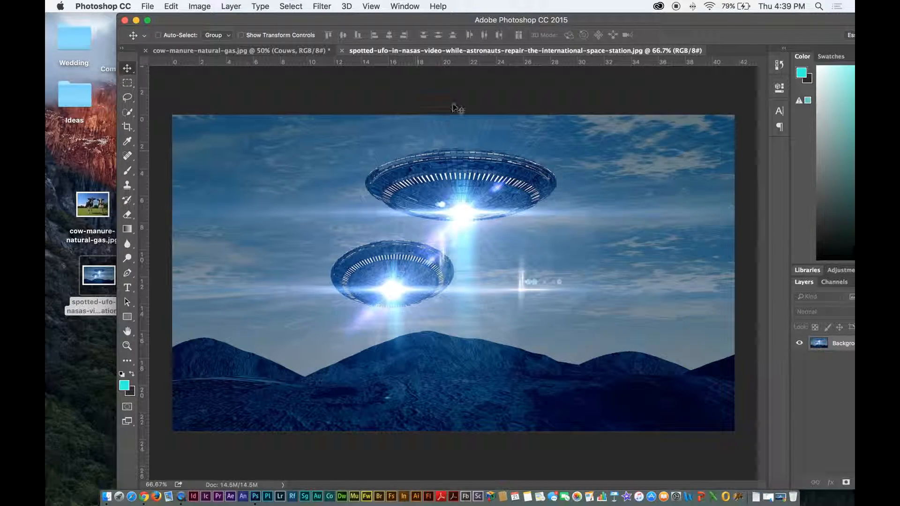
left_click(225, 50)
left_click_drag(288, 21, 211, 20)
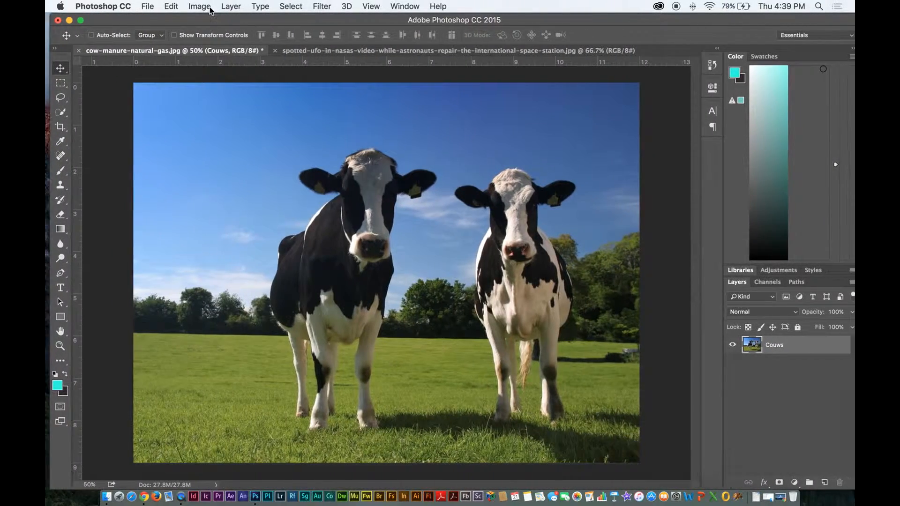
- Rename the cow photo's layer as "Cows"
double_click(765, 345)
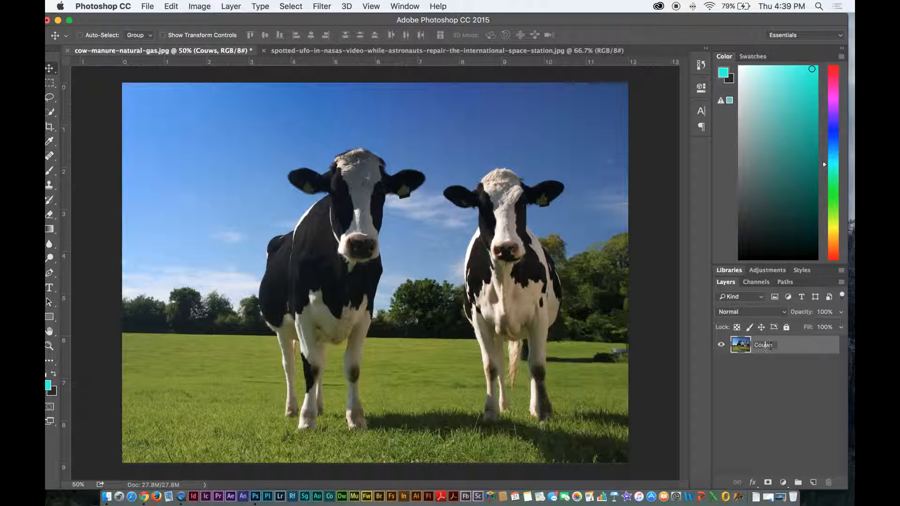
key("Return")
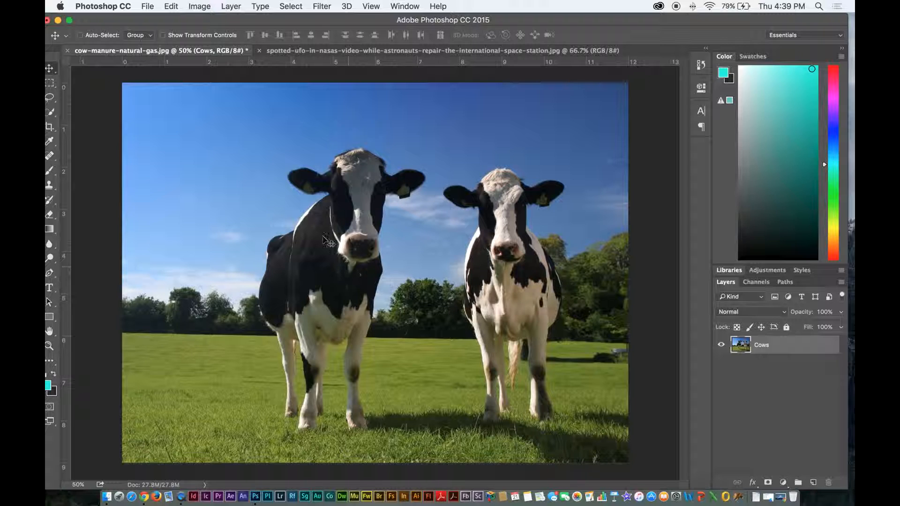
left_click(199, 6)
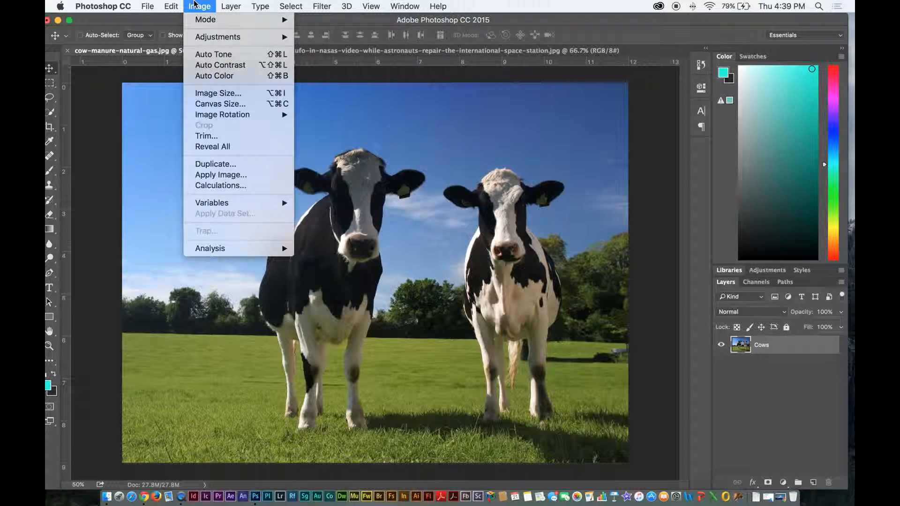
mouse_move(200, 21)
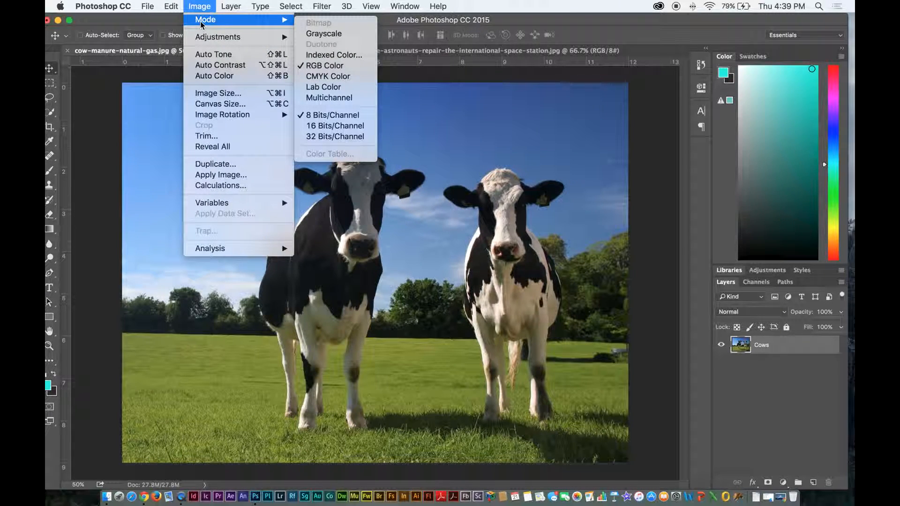
left_click(128, 89)
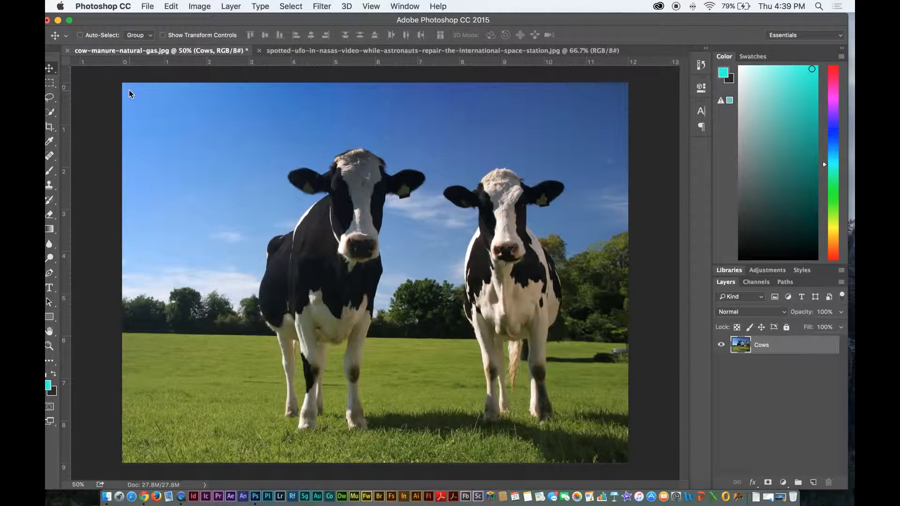
- Raise the display brightness to its maximum
key("XF86MonBrightnessDown")
key("XF86MonBrightnessUp")
key("XF86MonBrightnessUp")
key("XF86MonBrightnessUp")
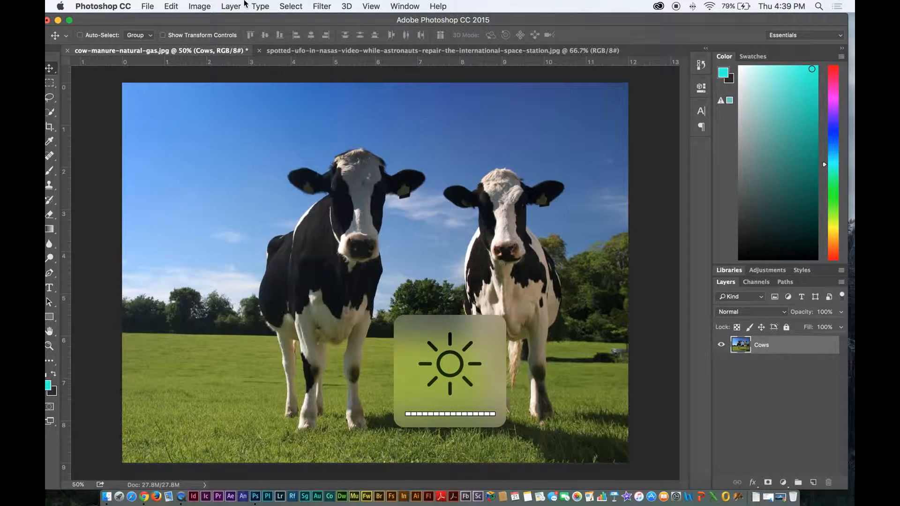
- Convert the cow image to CMYK Color mode, accepting the U.S. Web Coated (SWOP) v2 profile
left_click(211, 6)
mouse_move(211, 20)
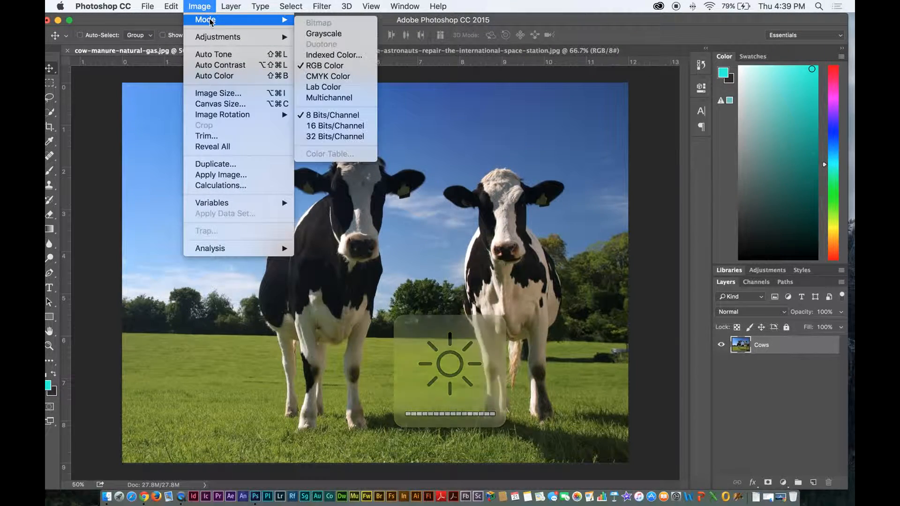
left_click(328, 77)
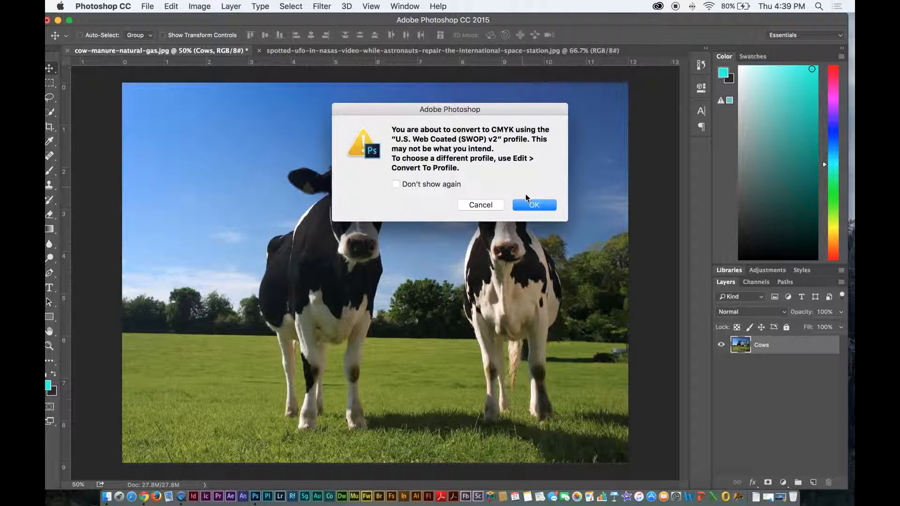
left_click(529, 206)
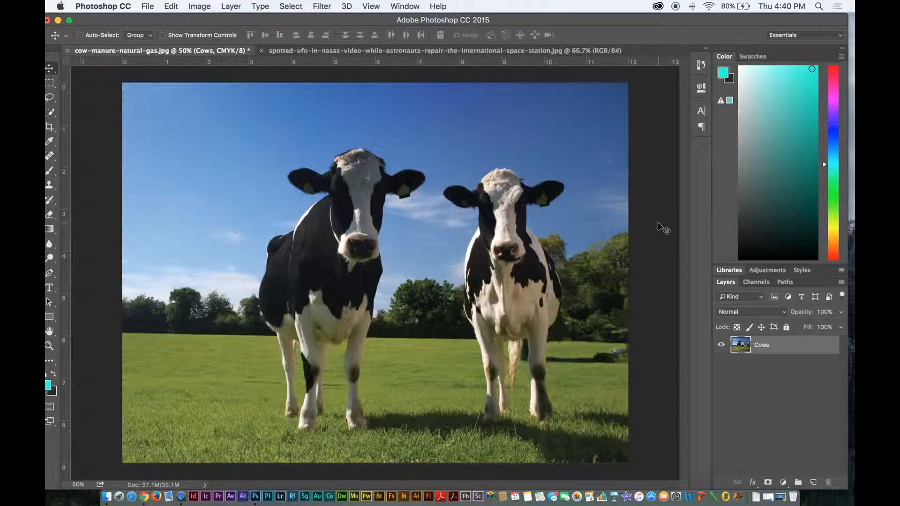
- Undo and redo the CMYK conversion repeatedly to compare the colours, ending with the conversion undone
key("super+z")
key("super+shift+z")
key("super+z")
key("super+shift+z")
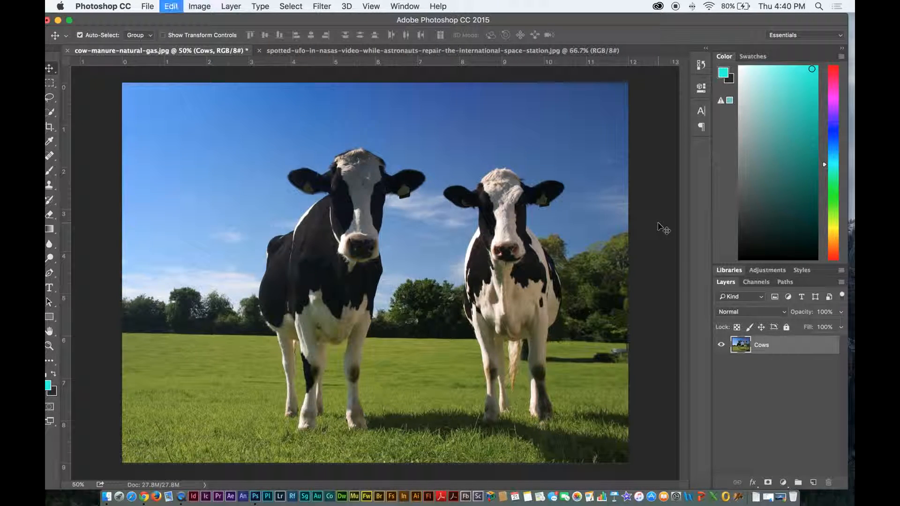
key("super+z")
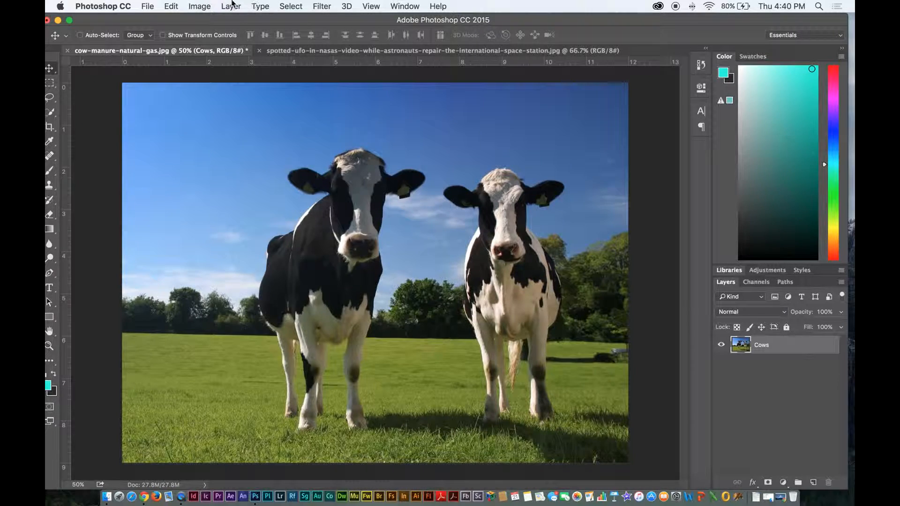
- Convert the cow image to CMYK Color mode, accepting the proposed colour profile
left_click(209, 6)
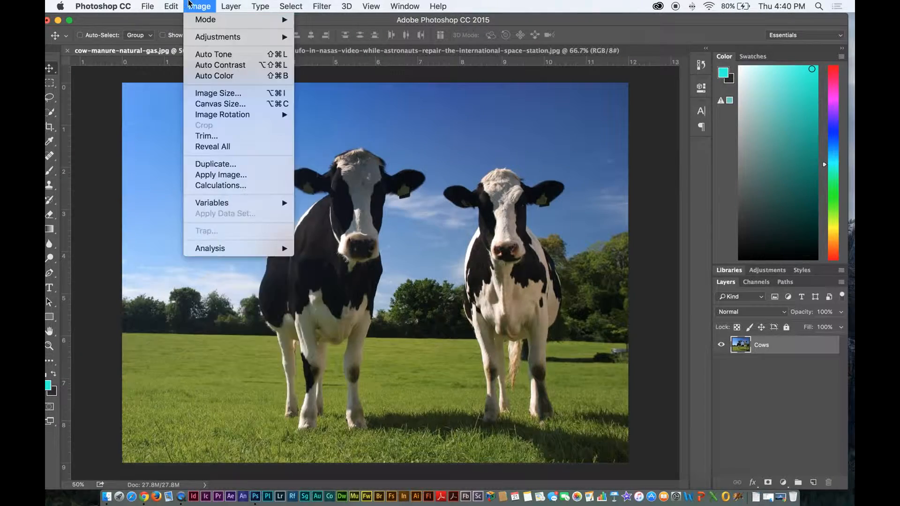
left_click(311, 77)
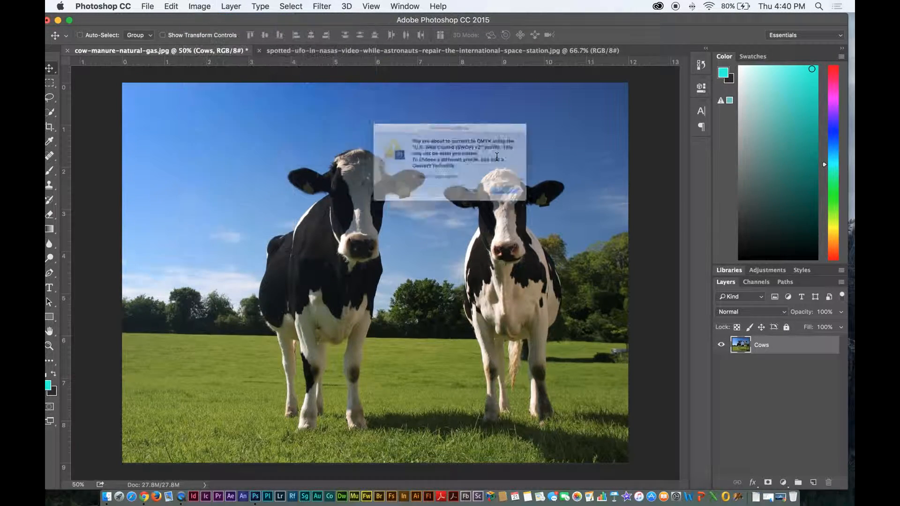
left_click(525, 205)
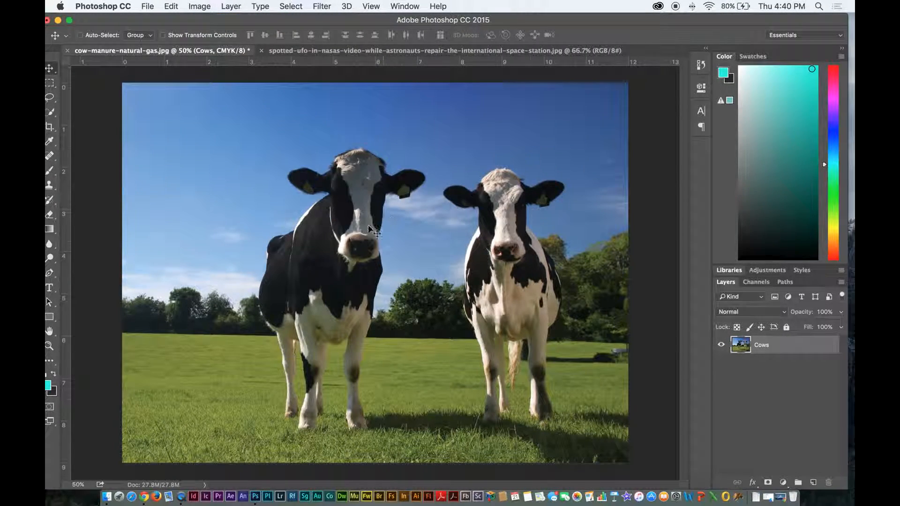
- Start a Selective Color adjustment on the Cows layer and set the cyan of the Greens to +44%
left_click(201, 5)
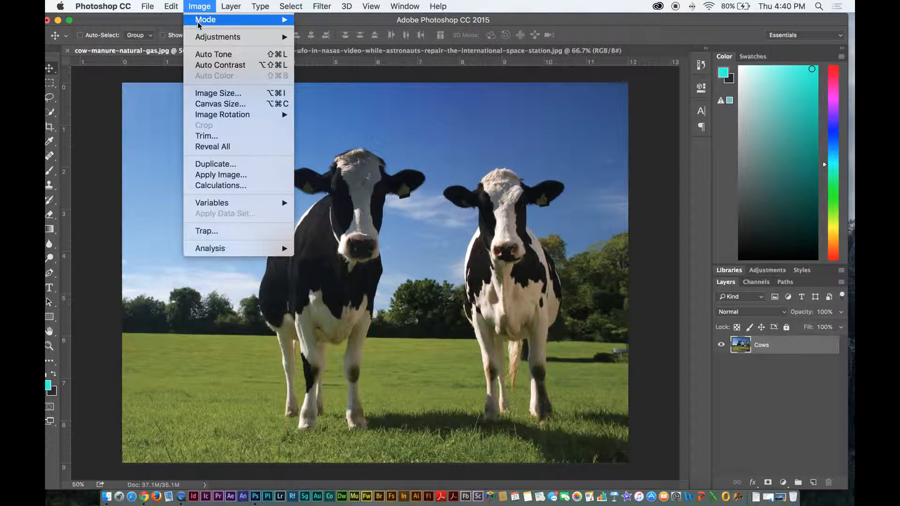
mouse_move(198, 22)
left_click(104, 97)
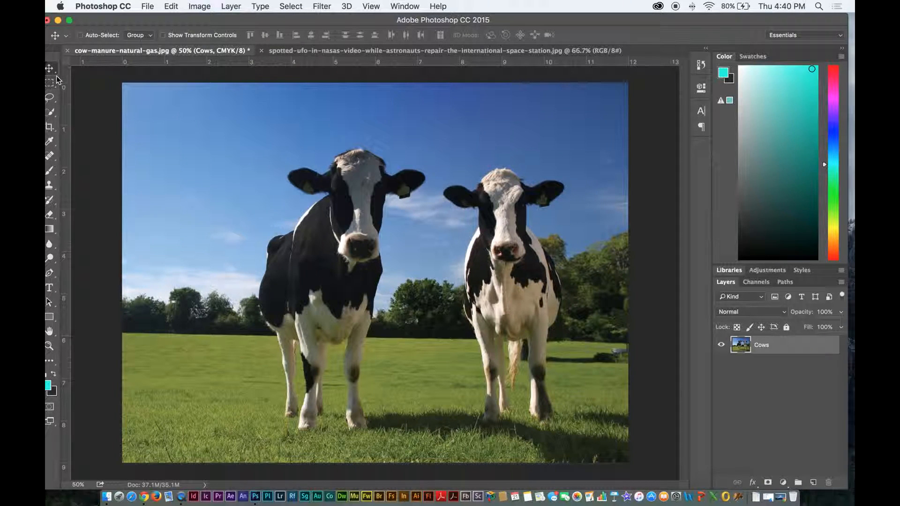
left_click(260, 6)
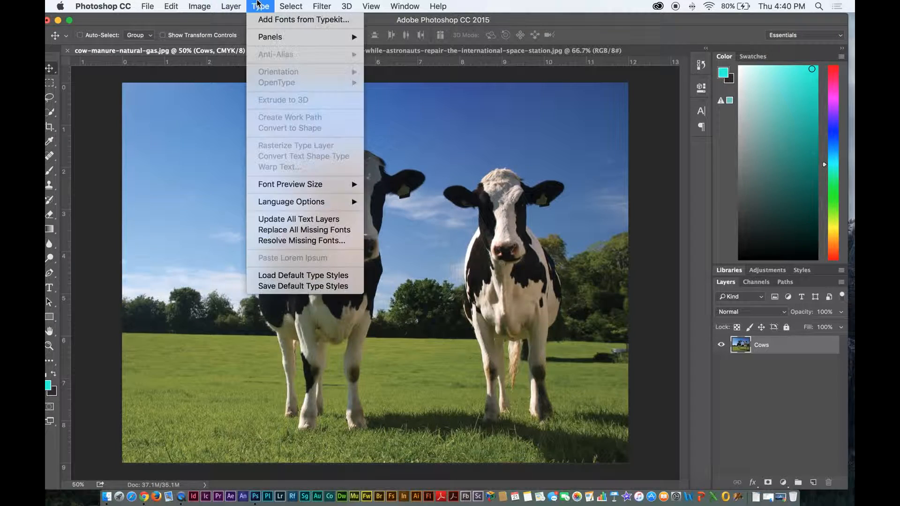
mouse_move(206, 40)
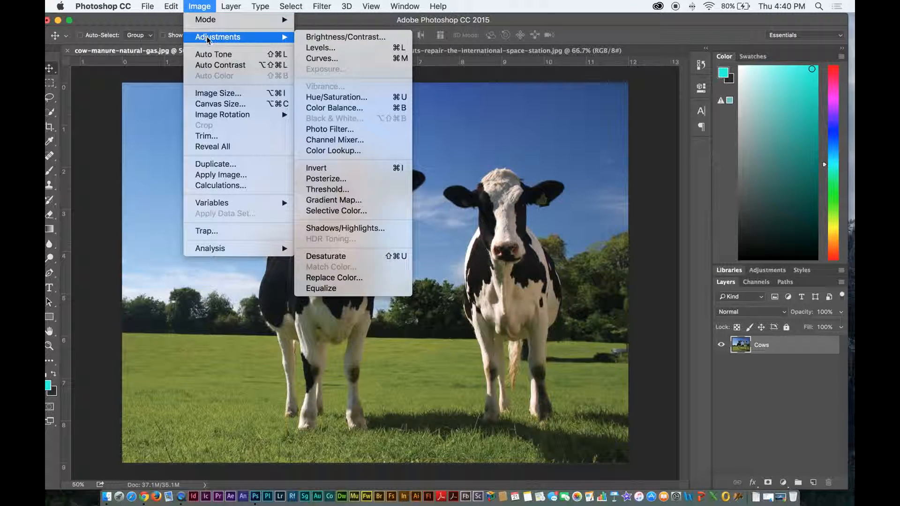
left_click(333, 210)
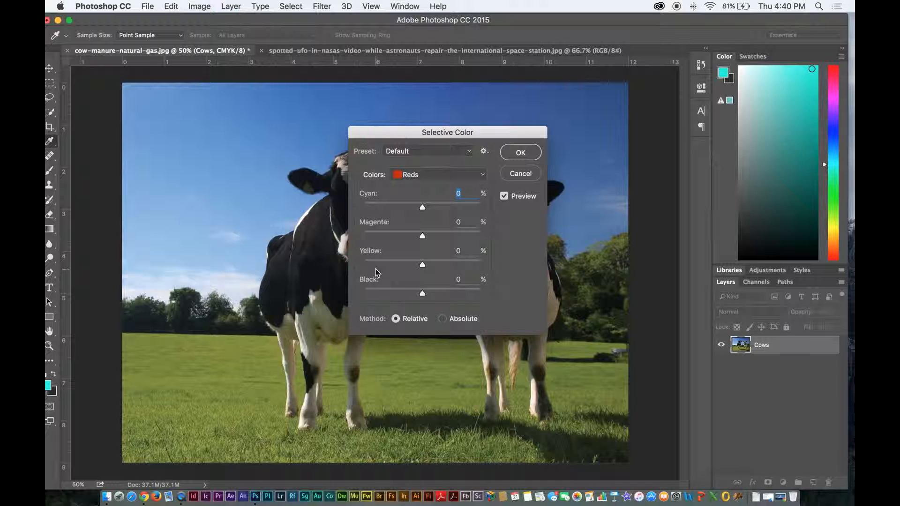
left_click(486, 175)
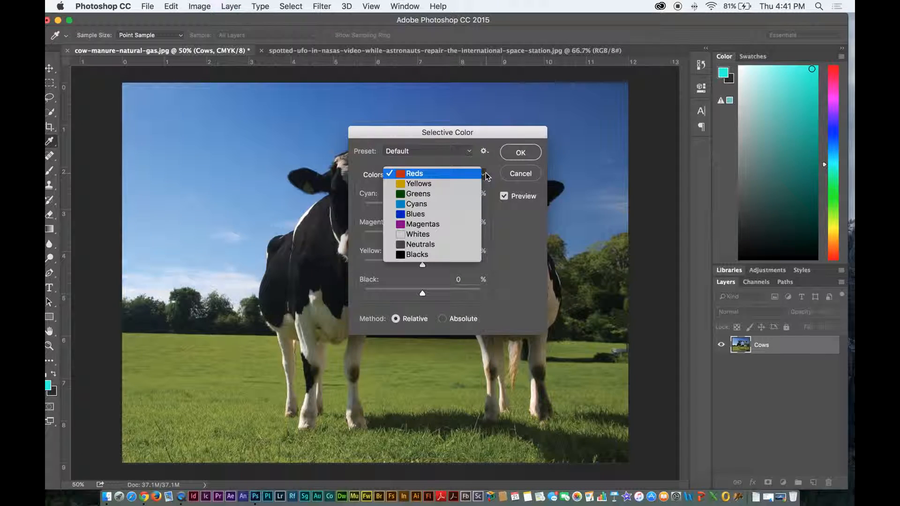
left_click(432, 193)
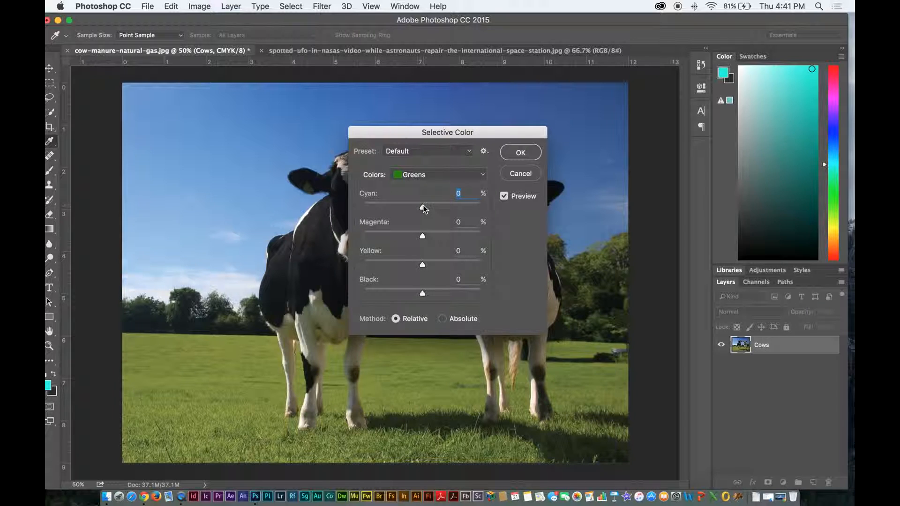
left_click_drag(423, 208, 381, 207)
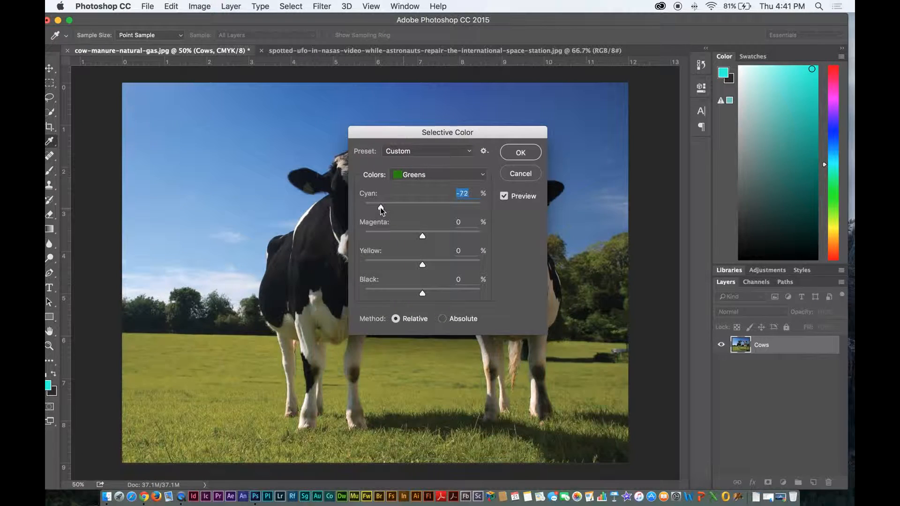
mouse_move(463, 209)
left_mouse_down()
mouse_move(387, 207)
mouse_move(455, 207)
mouse_move(448, 209)
left_mouse_up()
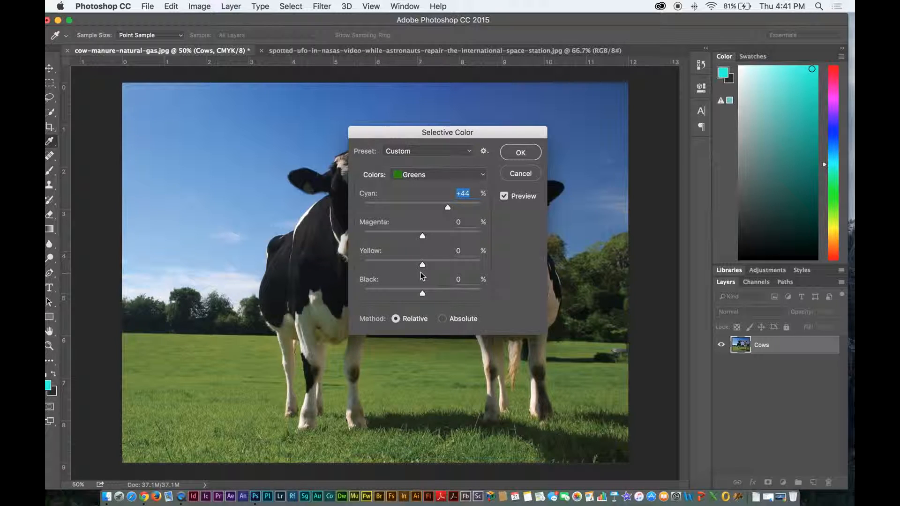
- Set the yellow of the Greens to +45%, compare with the preview off and on, and apply the Selective Color adjustment
left_click_drag(424, 264, 447, 263)
left_click(504, 196)
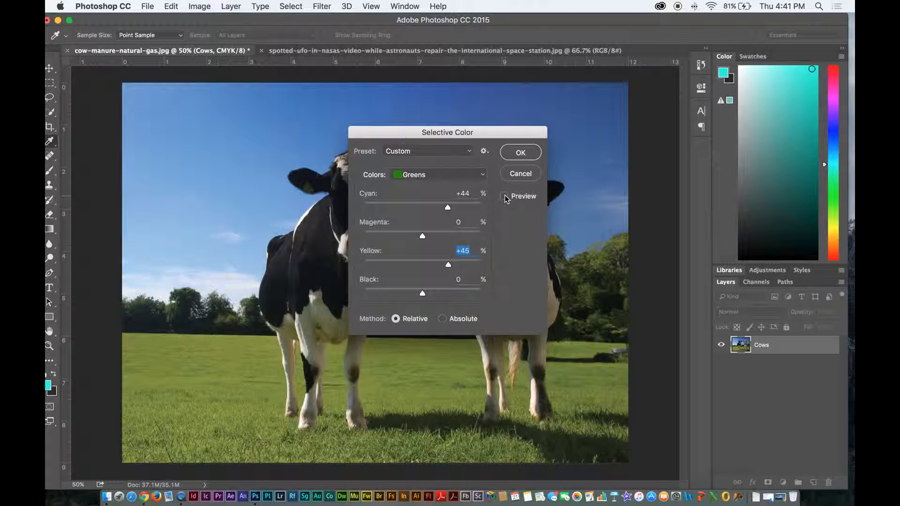
left_click(504, 197)
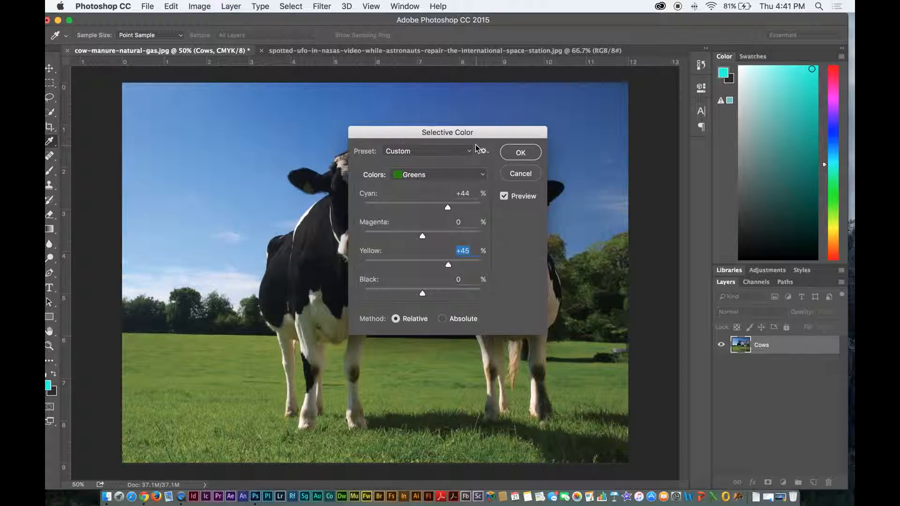
left_click(520, 153)
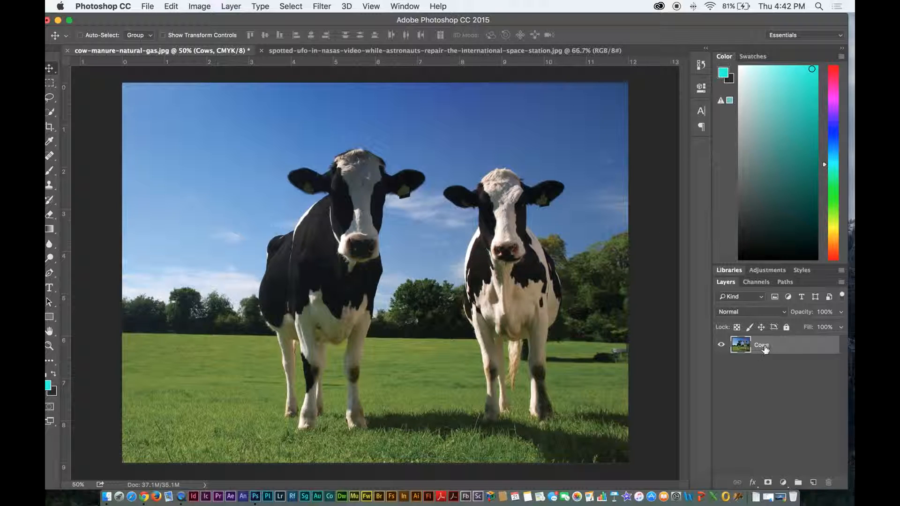
- In the UFO image, refine the large UFO's selection with the Quick Selection tool, removing sky above the rim and adding the glowing underside
left_click(339, 50)
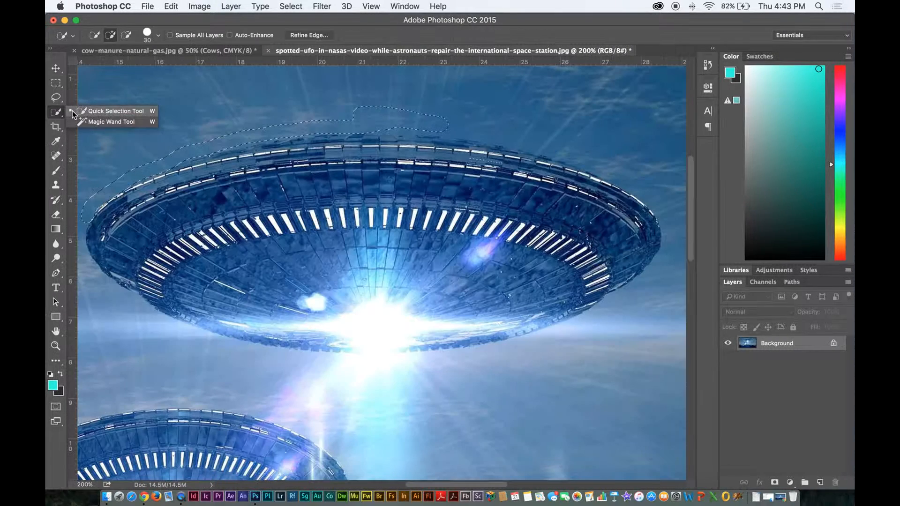
left_click(73, 114)
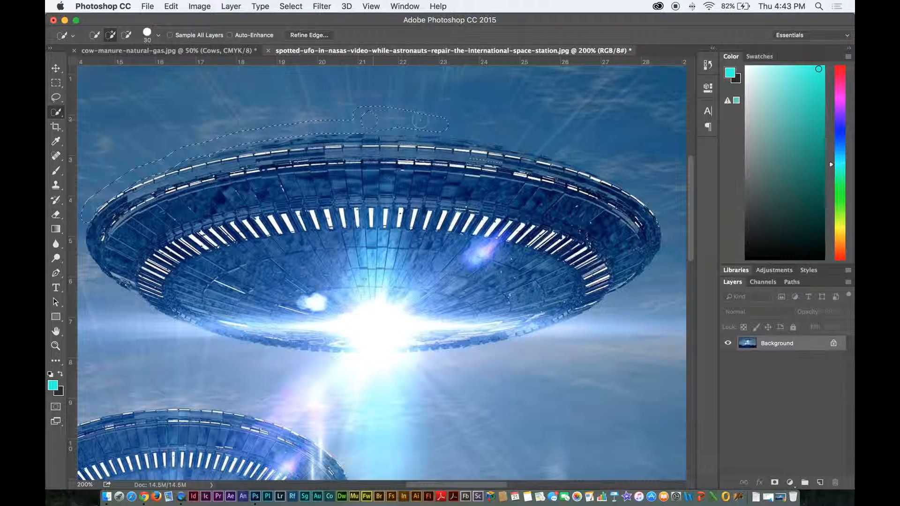
left_click_drag(452, 123, 341, 125)
mouse_move(297, 182)
left_mouse_down()
mouse_move(354, 175)
mouse_move(359, 191)
mouse_move(349, 198)
mouse_move(387, 214)
mouse_move(436, 256)
mouse_move(408, 276)
mouse_move(266, 284)
mouse_move(207, 237)
mouse_move(225, 192)
mouse_move(141, 219)
mouse_move(210, 181)
mouse_move(202, 175)
mouse_move(124, 206)
mouse_move(141, 216)
mouse_move(219, 190)
mouse_move(232, 164)
left_mouse_up()
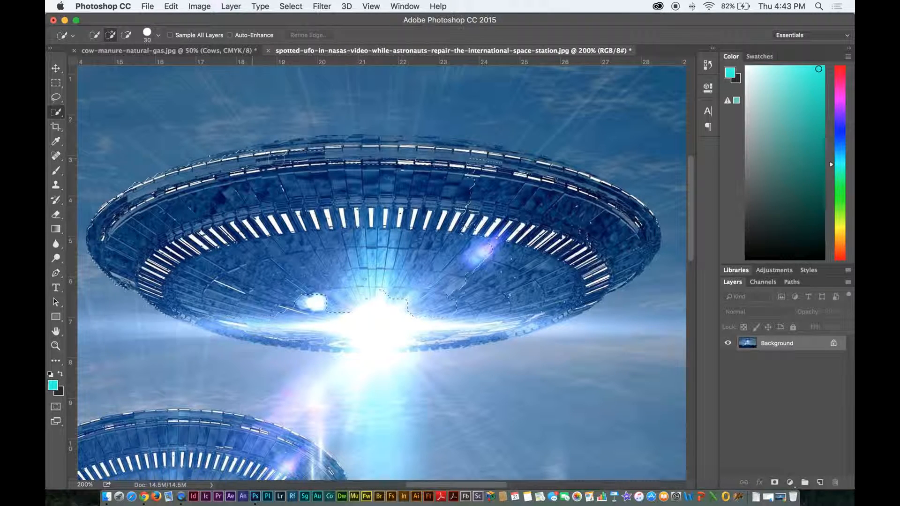
left_click_drag(383, 160, 372, 151)
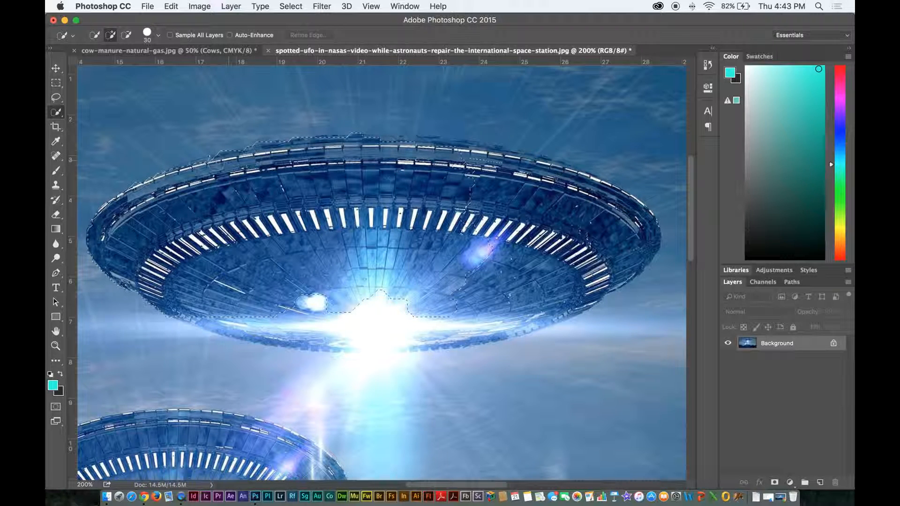
left_click_drag(229, 160, 168, 189)
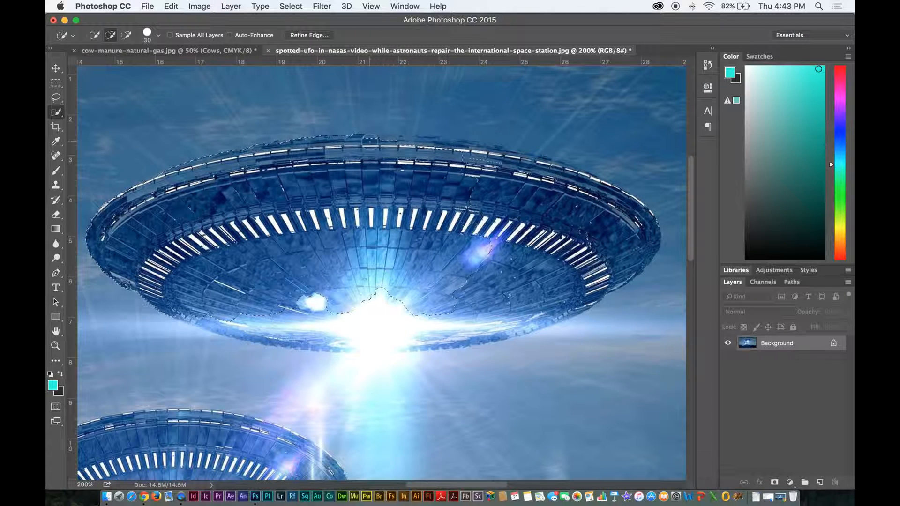
left_click_drag(394, 146, 399, 140)
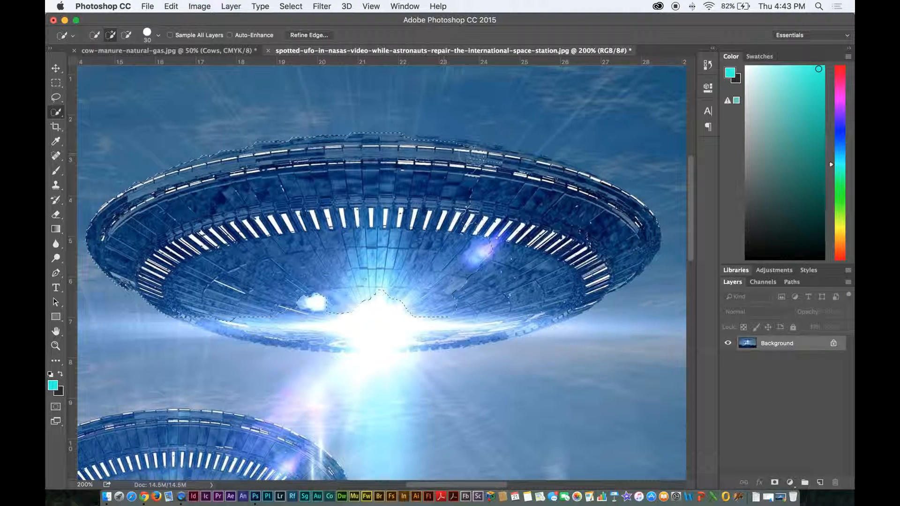
mouse_move(380, 295)
left_mouse_down()
mouse_move(397, 305)
mouse_move(412, 295)
mouse_move(338, 293)
mouse_move(365, 300)
mouse_move(302, 319)
left_mouse_up()
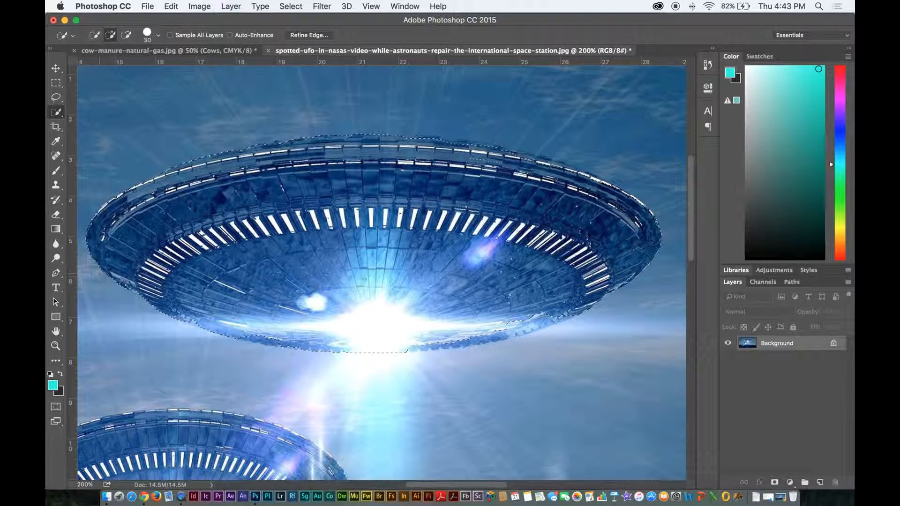
- Check the large UFO's selection as a Quick Mask overlay, return to the normal view and dismiss the mask options
left_click(56, 408)
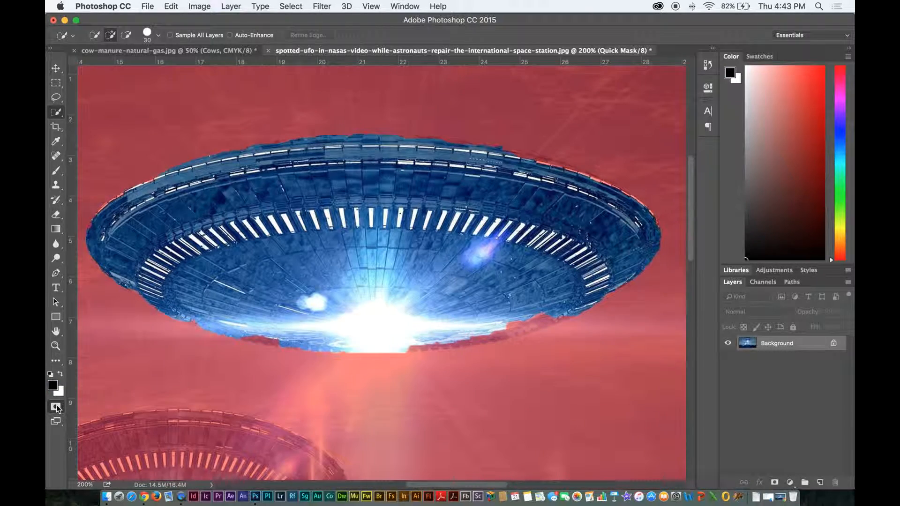
double_click(55, 407)
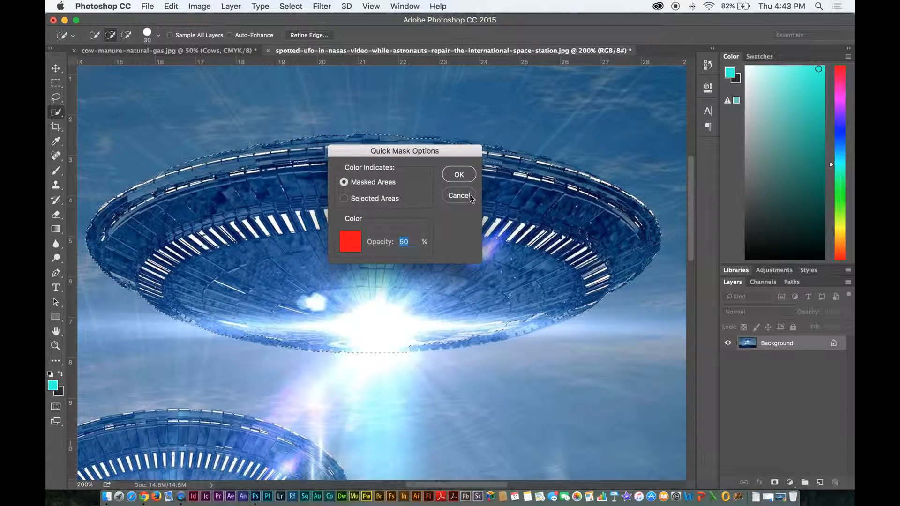
left_click(461, 196)
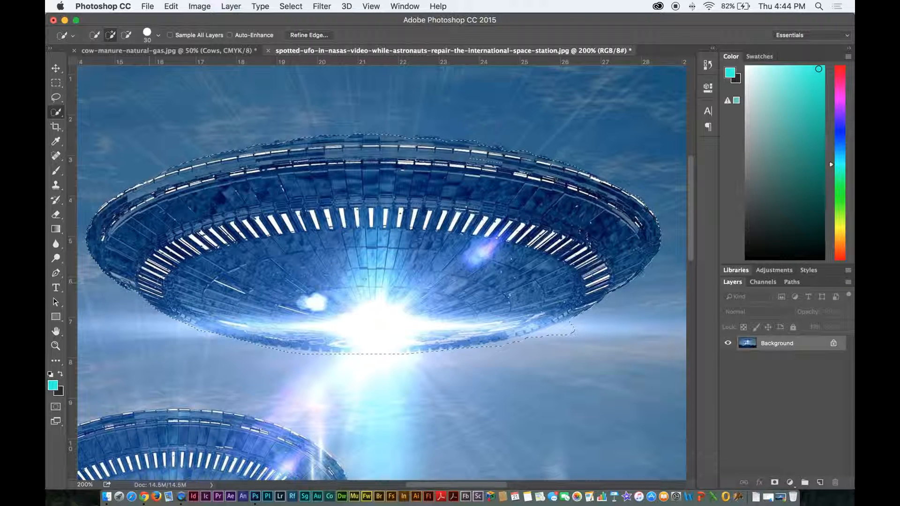
- Draw a closed Pen tool path along the large UFO's lower edge and around the excess selected sky beneath it
key("p")
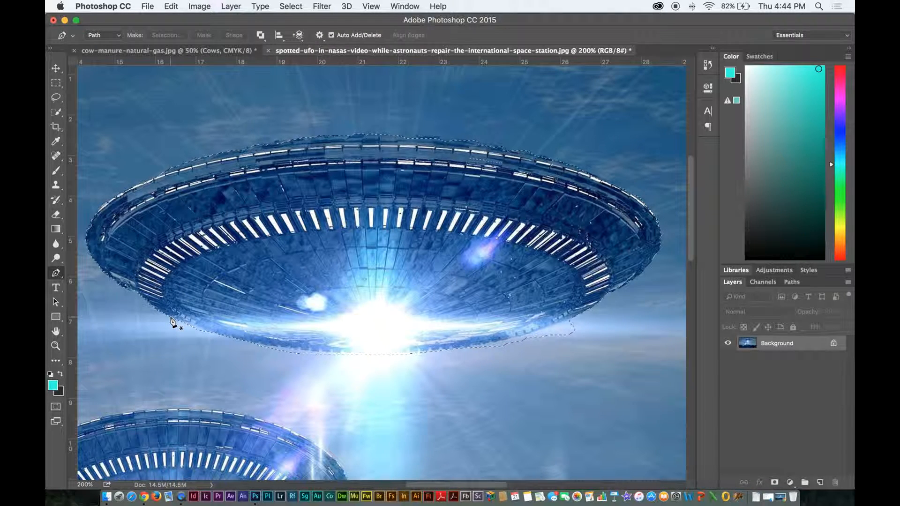
left_click(170, 317)
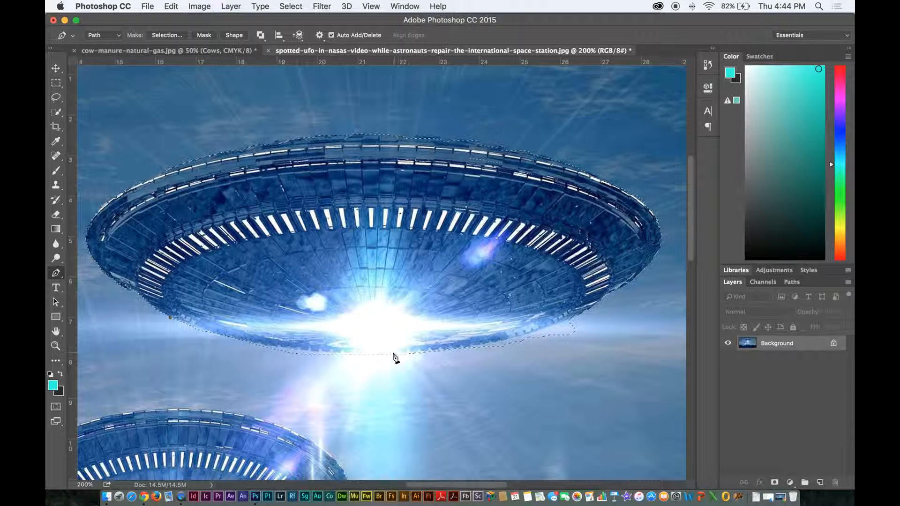
left_click_drag(393, 353, 517, 346)
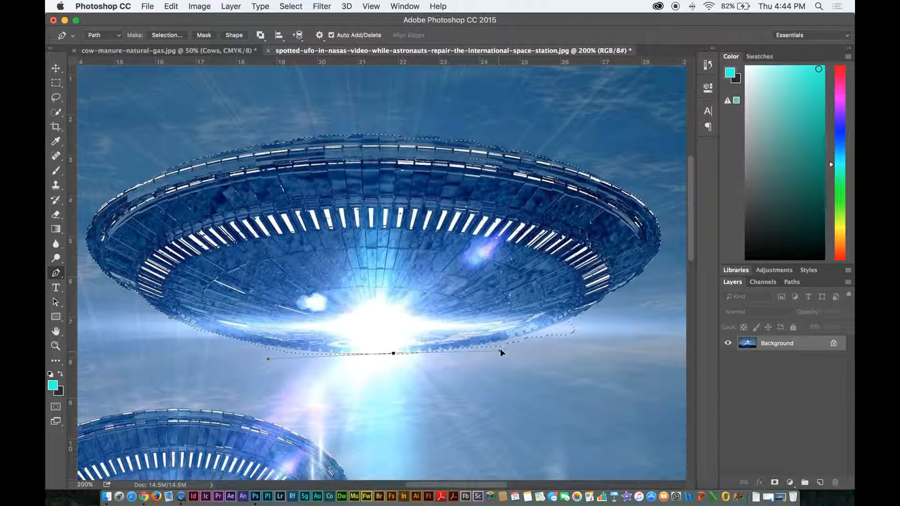
left_click(500, 345)
left_click(577, 320)
left_click_drag(357, 420, 265, 397)
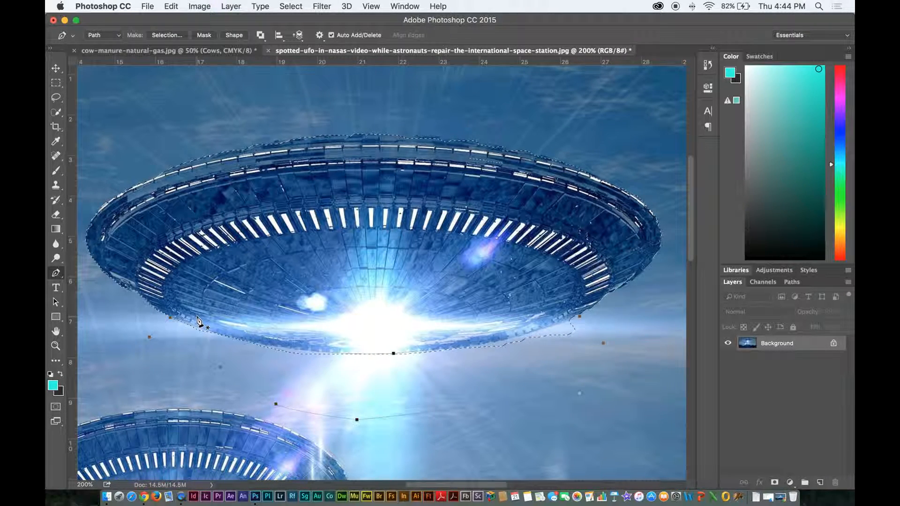
- Convert the UFO image's locked Background into a regular layer, keeping the default name
key("v")
double_click(789, 344)
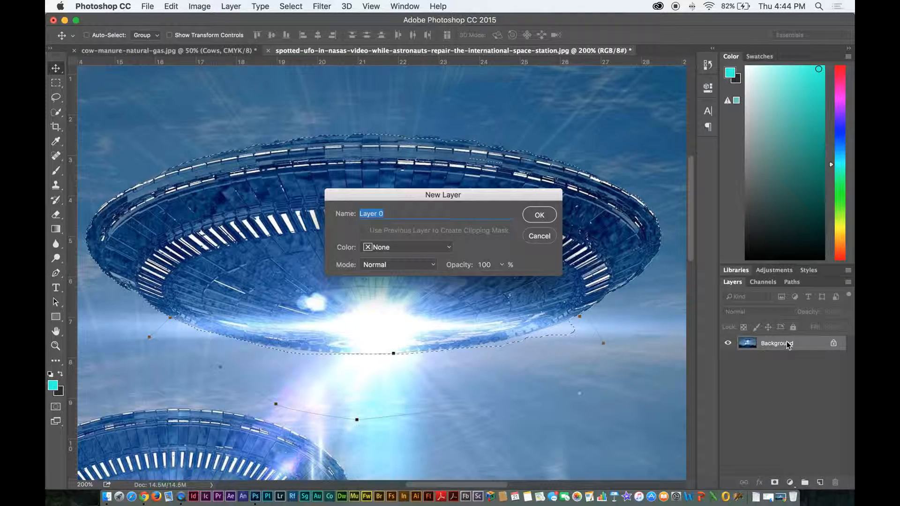
key("Return")
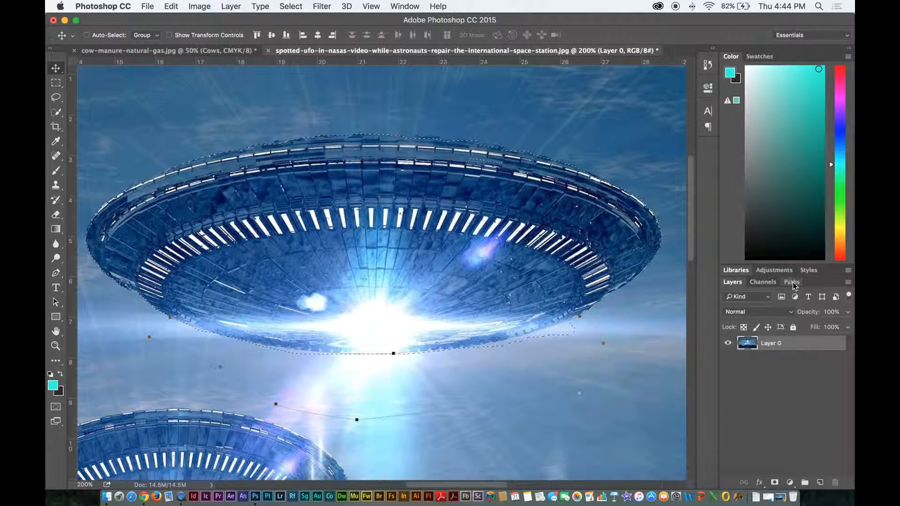
- Subtract the Work Path from the large UFO's selection with Make Selection, using a 0-pixel feather radius and anti-aliasing
left_click(848, 282)
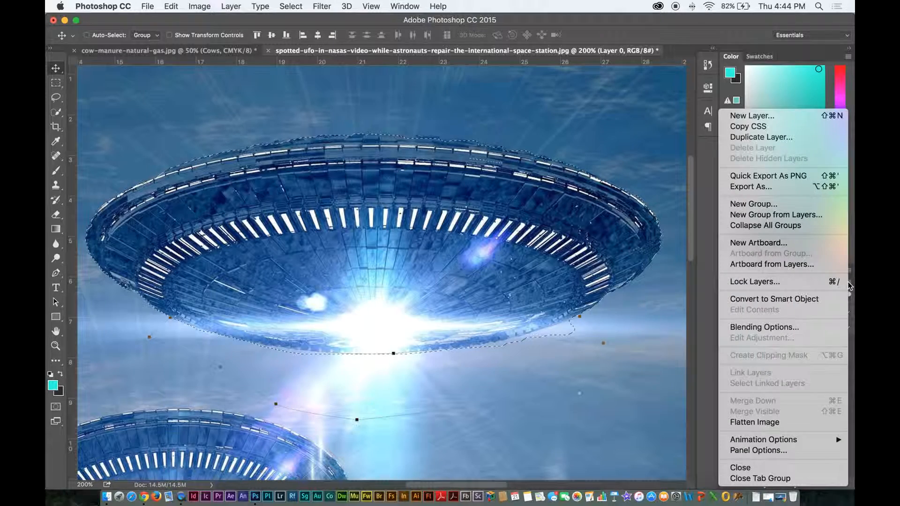
left_click(554, 338)
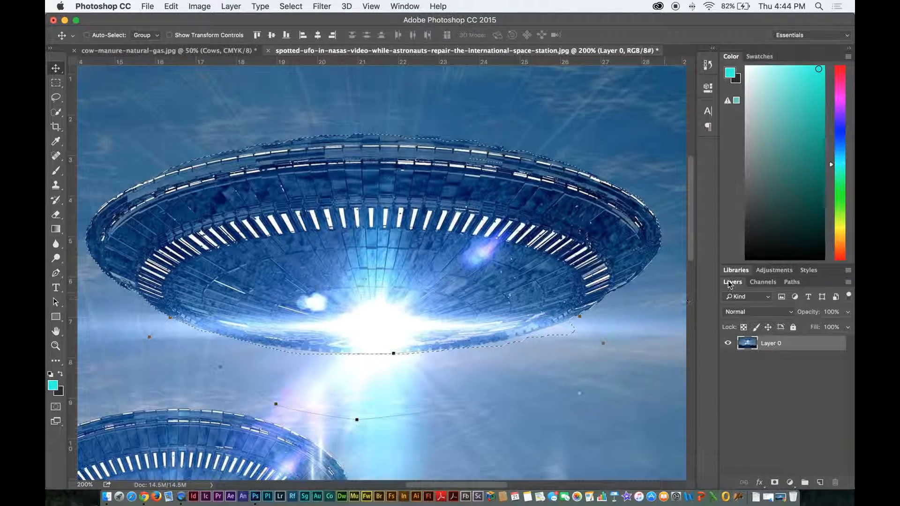
left_click(792, 283)
left_click(848, 282)
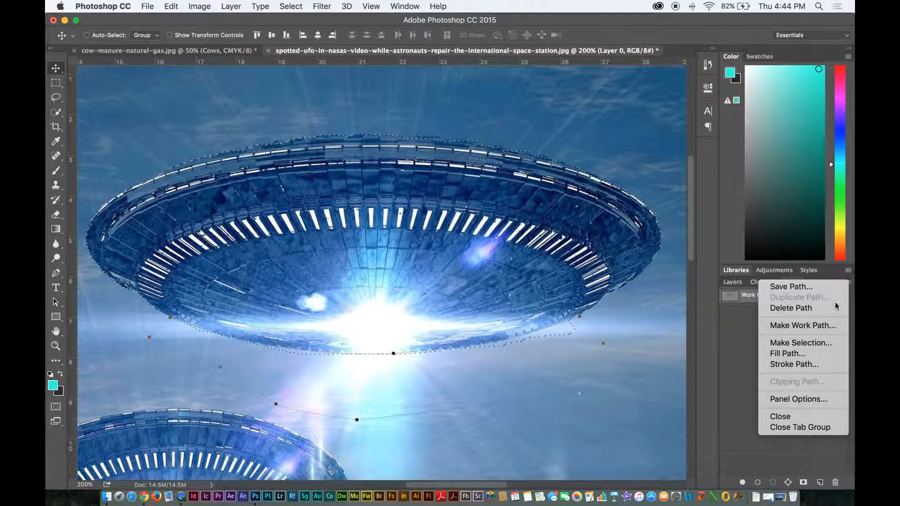
left_click(796, 346)
left_click(392, 195)
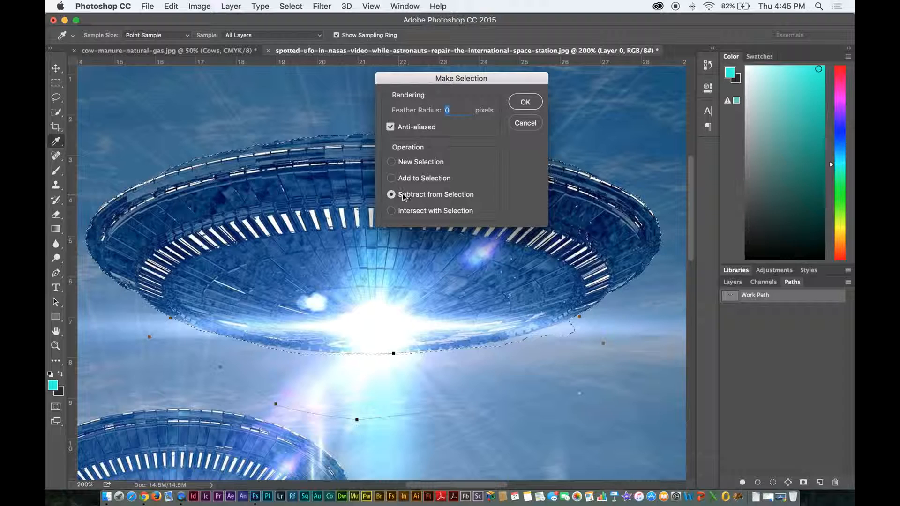
left_click(525, 102)
key("v")
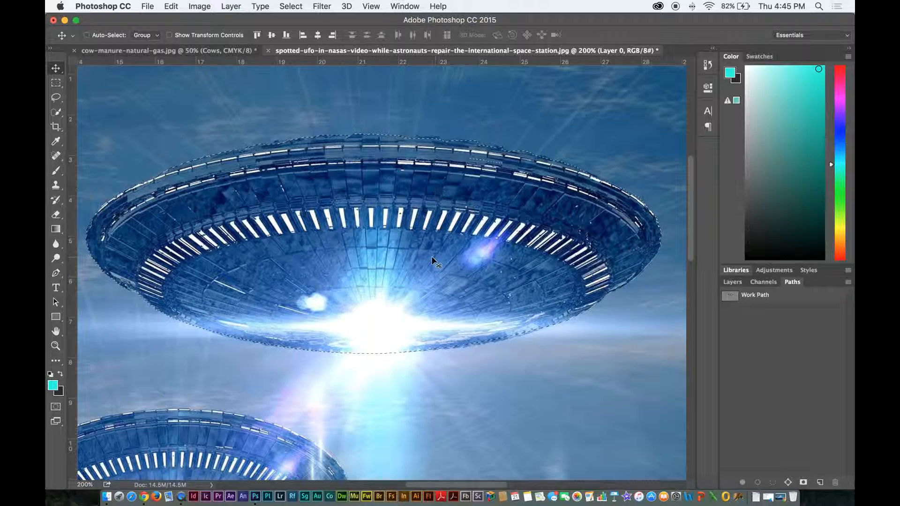
- Copy the selected large UFO from Layer 0 and paste it onto a new layer
scroll(441, 250, "down", 3)
scroll(441, 255, "down", 2)
scroll(423, 255, "left", 2)
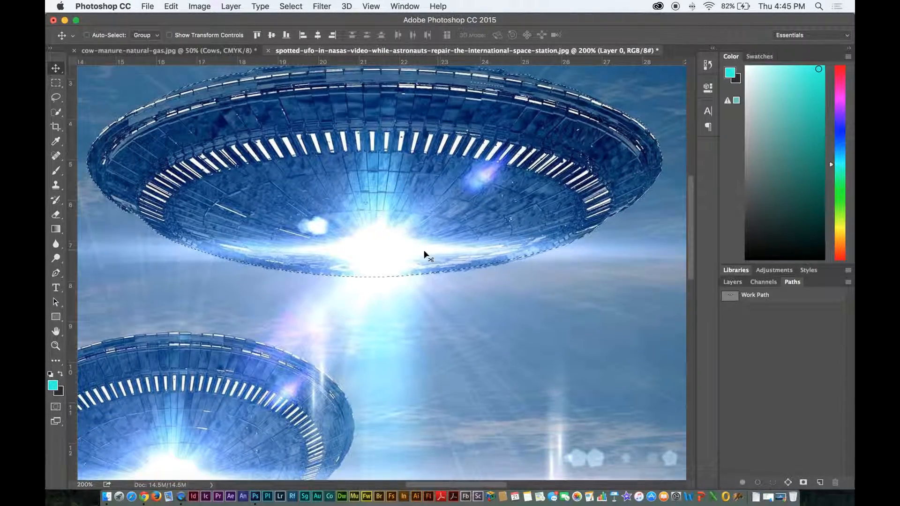
scroll(406, 255, "left", 5)
scroll(406, 255, "right", 4)
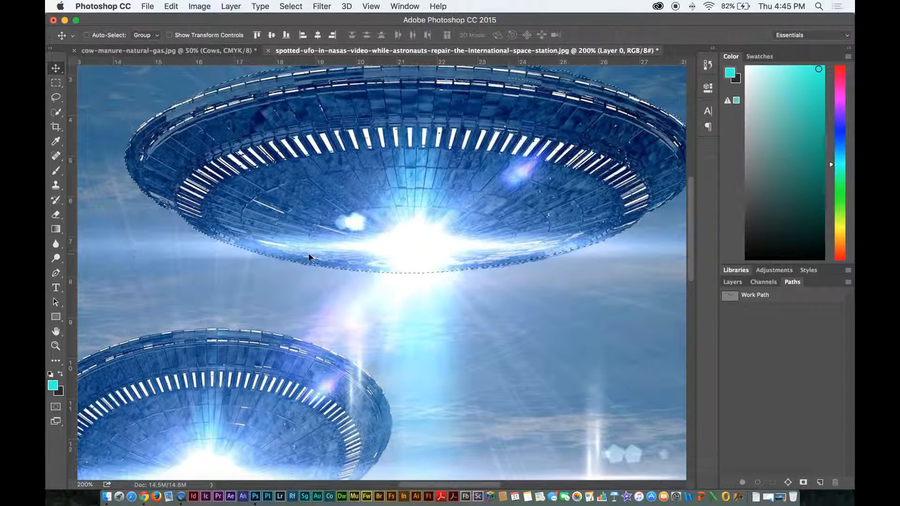
scroll(446, 218, "left", 10)
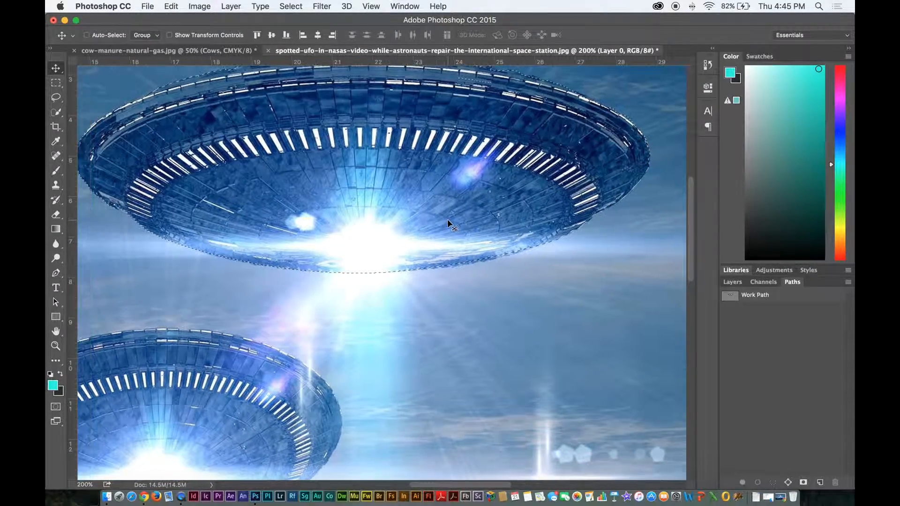
scroll(525, 226, "right", 1)
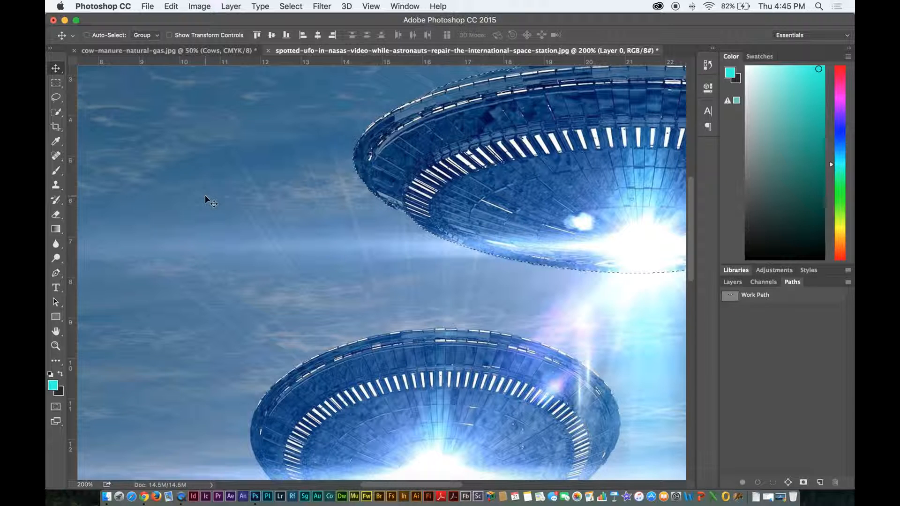
left_click(733, 282)
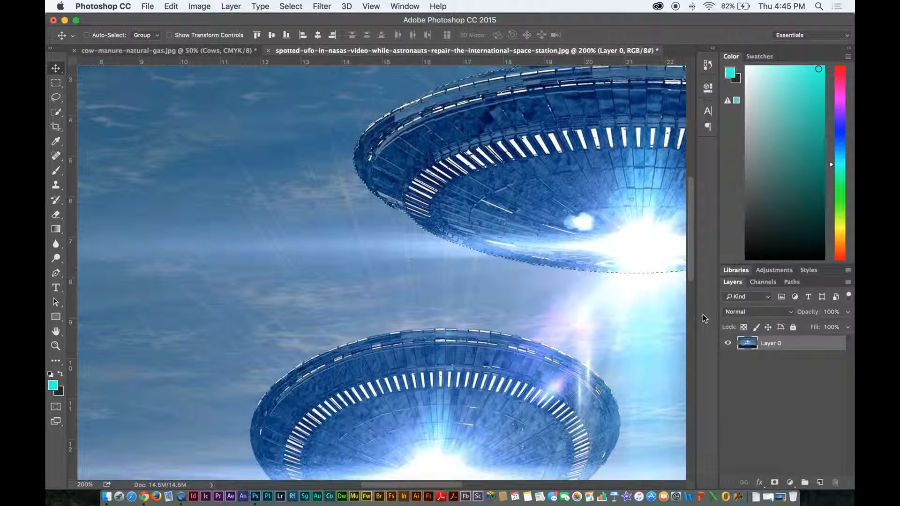
scroll(507, 164, "right", 2)
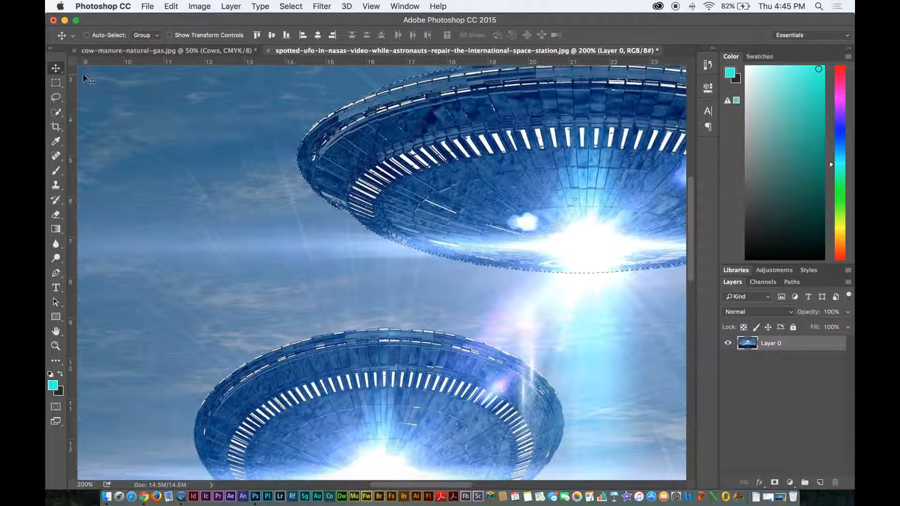
key("super+minus")
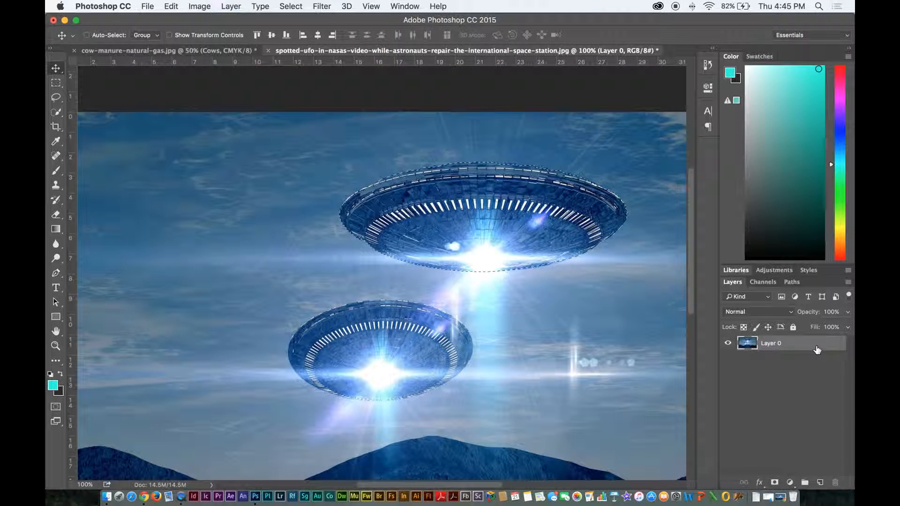
key("super+c")
key("super+v")
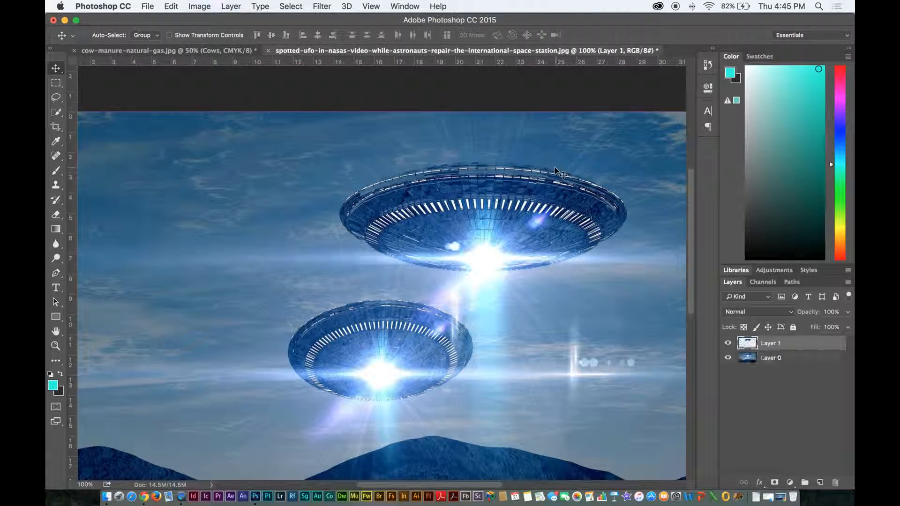
- Check the UFO cutout by toggling the visibility of Layer 1 and Layer 0, leaving both shown
left_click(728, 344)
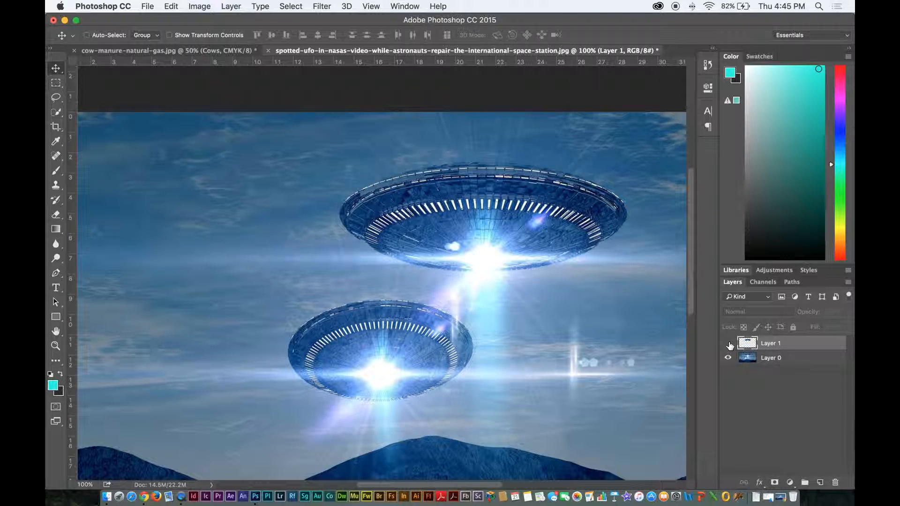
left_click(728, 344)
left_click(729, 357)
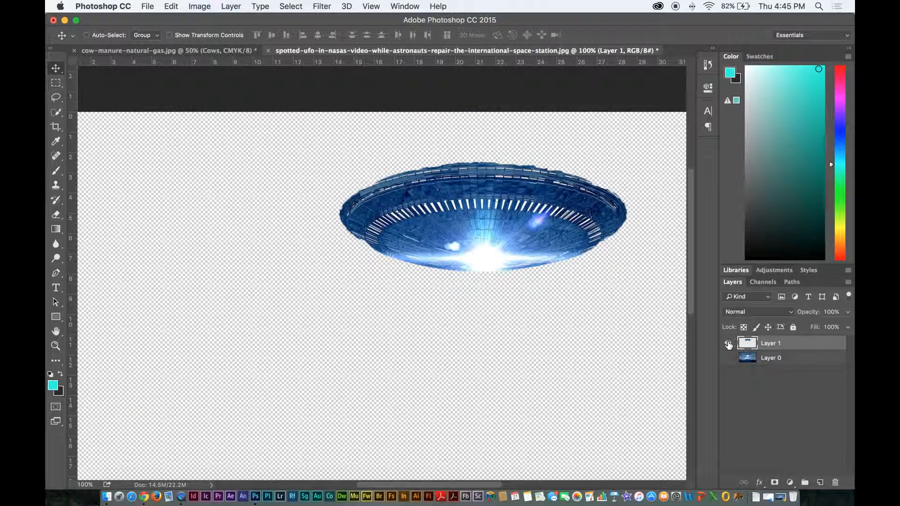
left_click(728, 343)
left_click(729, 343)
left_click(728, 358)
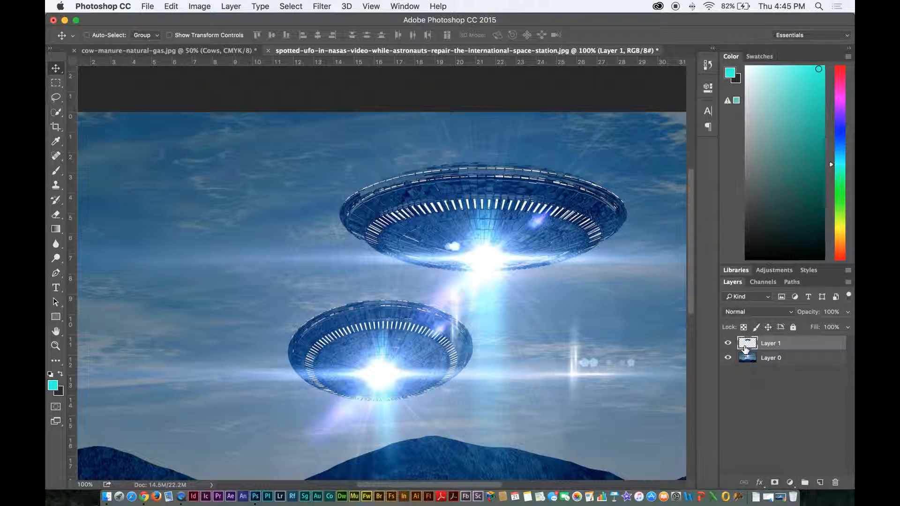
- Hide Layer 1 and, in Quick Mask mode, brush over the light streak left of the large UFO's glow at sizes 70 and 50
left_click(728, 343)
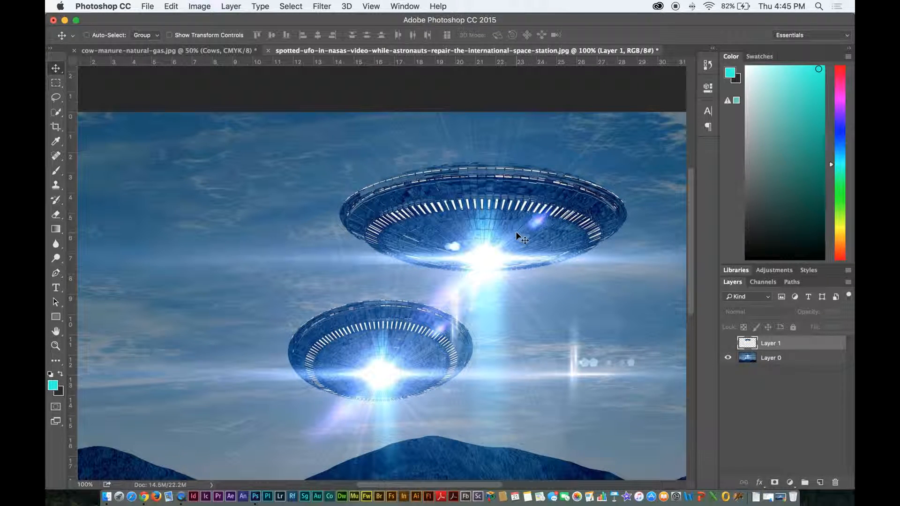
left_click(55, 406)
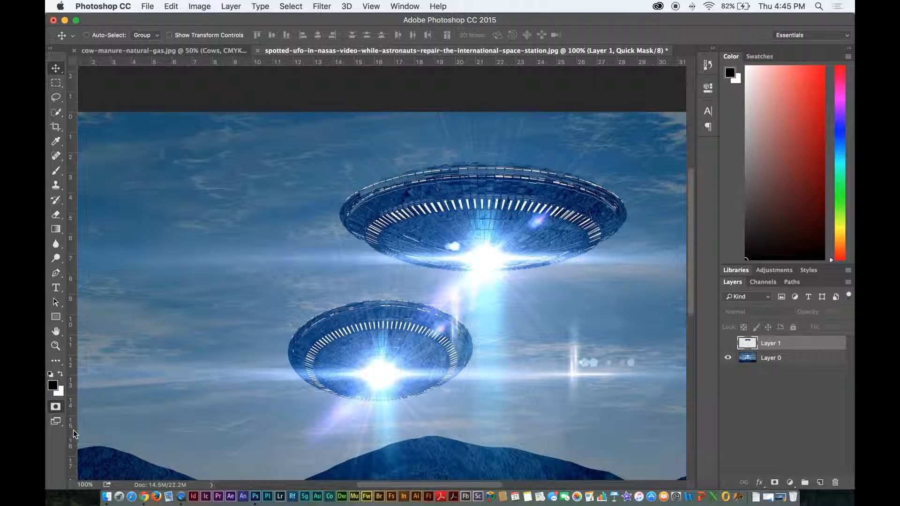
key("b")
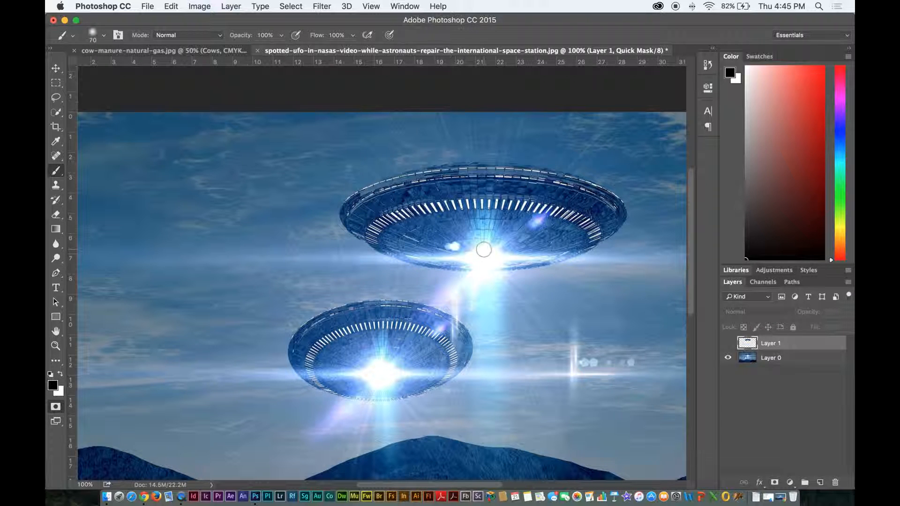
left_click_drag(483, 250, 318, 255)
key("bracketleft")
key("bracketleft")
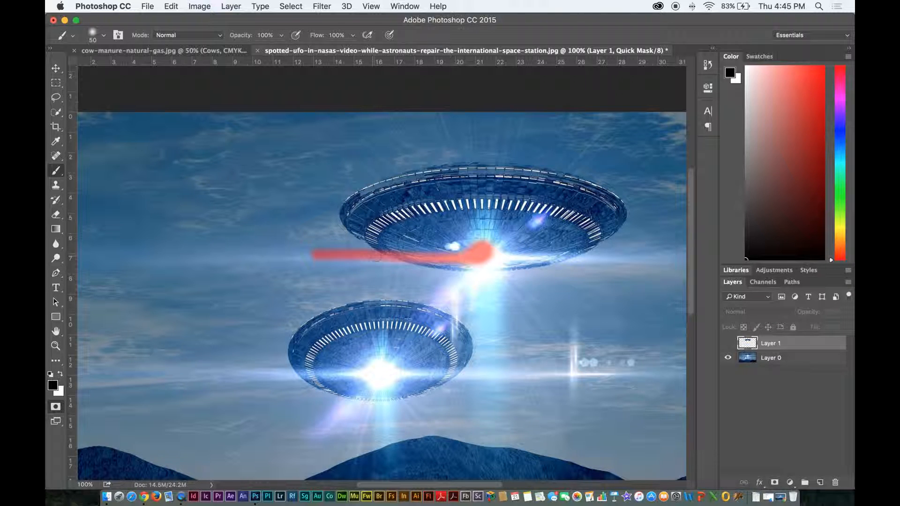
left_click_drag(392, 262, 305, 259)
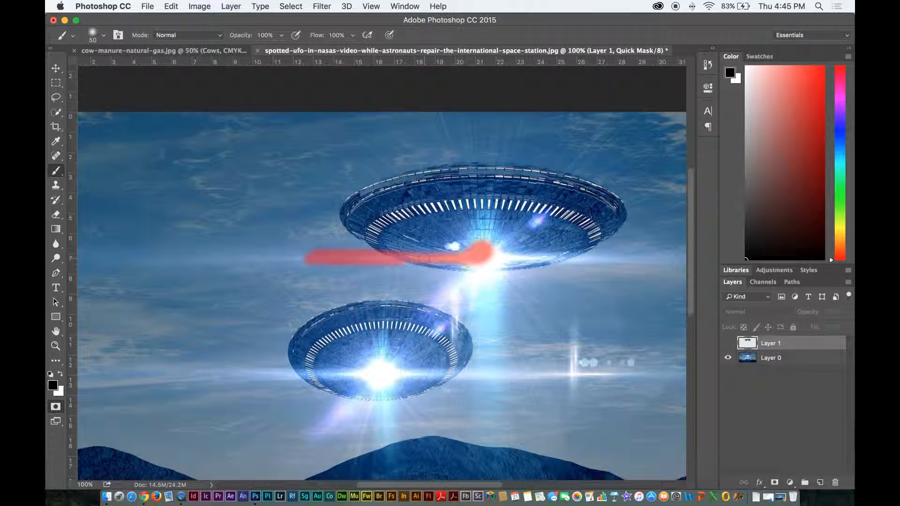
- Extend the Quick Mask over the beam beneath the large UFO, the right light streak and the central glow
mouse_move(485, 266)
left_mouse_down()
mouse_move(462, 276)
mouse_move(472, 310)
mouse_move(480, 291)
mouse_move(484, 348)
left_mouse_up()
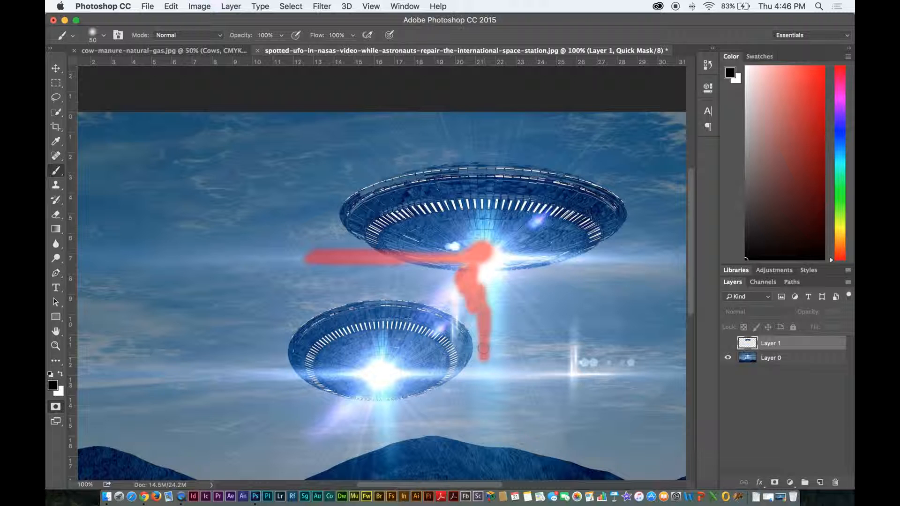
mouse_move(488, 314)
left_mouse_down()
mouse_move(488, 282)
mouse_move(504, 277)
mouse_move(489, 280)
left_mouse_up()
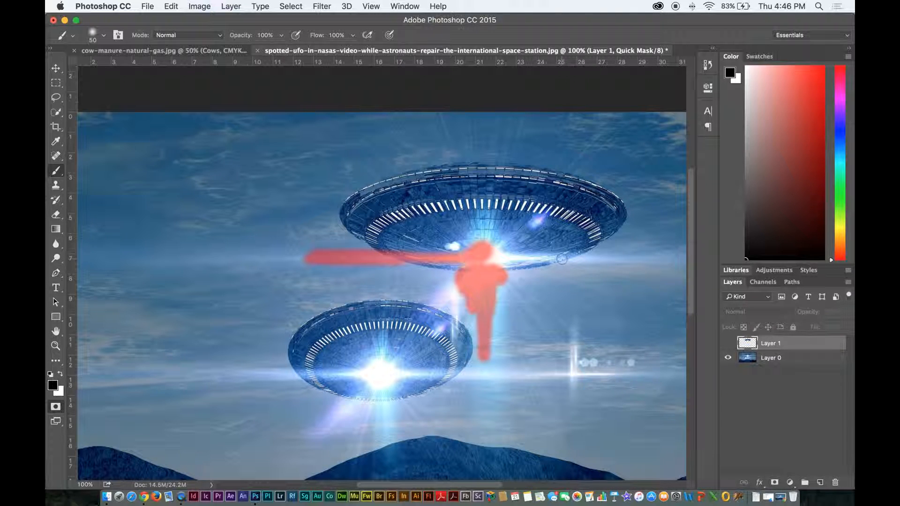
left_click_drag(562, 259, 661, 261)
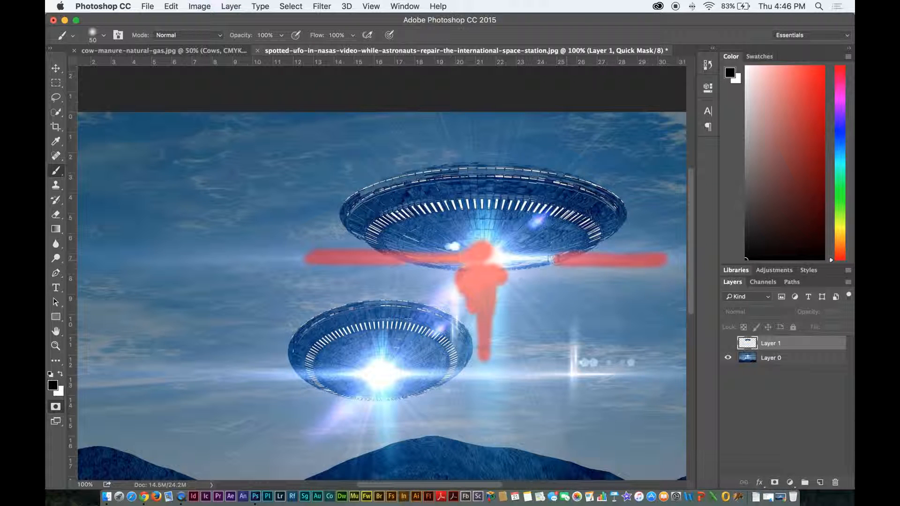
mouse_move(553, 259)
left_mouse_down()
mouse_move(499, 257)
mouse_move(508, 263)
mouse_move(496, 268)
mouse_move(464, 261)
mouse_move(505, 240)
mouse_move(460, 248)
left_mouse_up()
- Try leaving Quick Mask mode, inverting the resulting selection and showing Layer 1
key("q")
key("v")
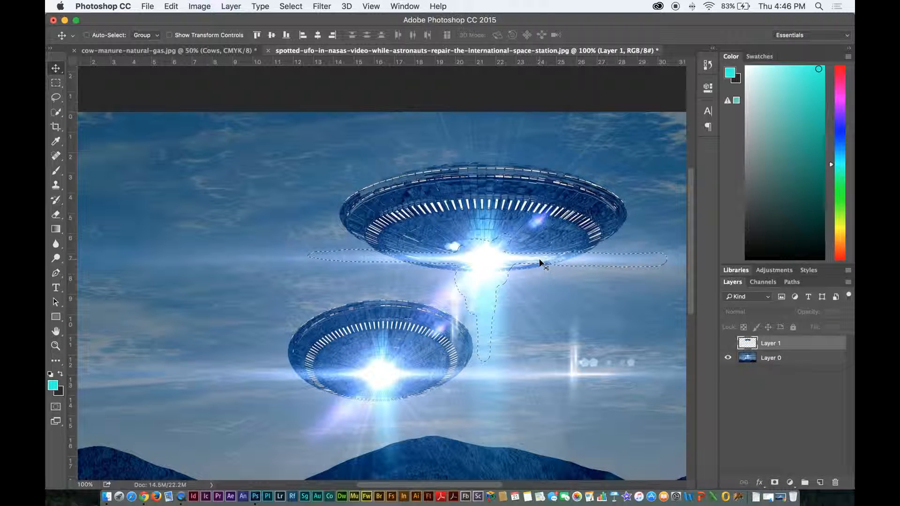
key("super+shift+i")
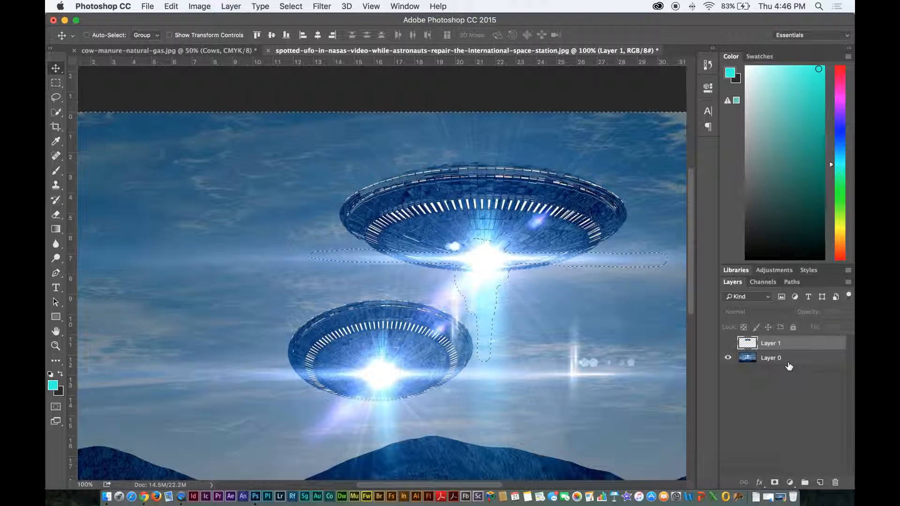
left_click(728, 343)
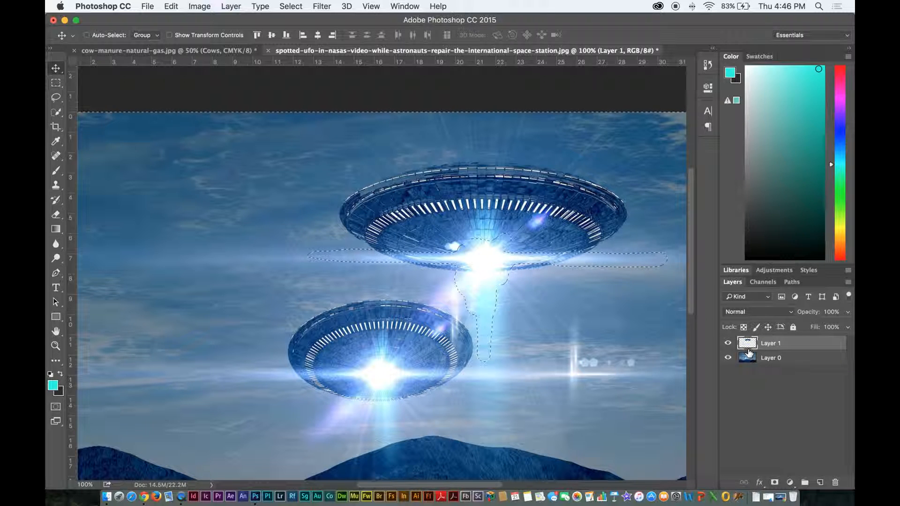
- Revert the document history to the last Eraser state inside the Quick Mask
left_click(707, 64)
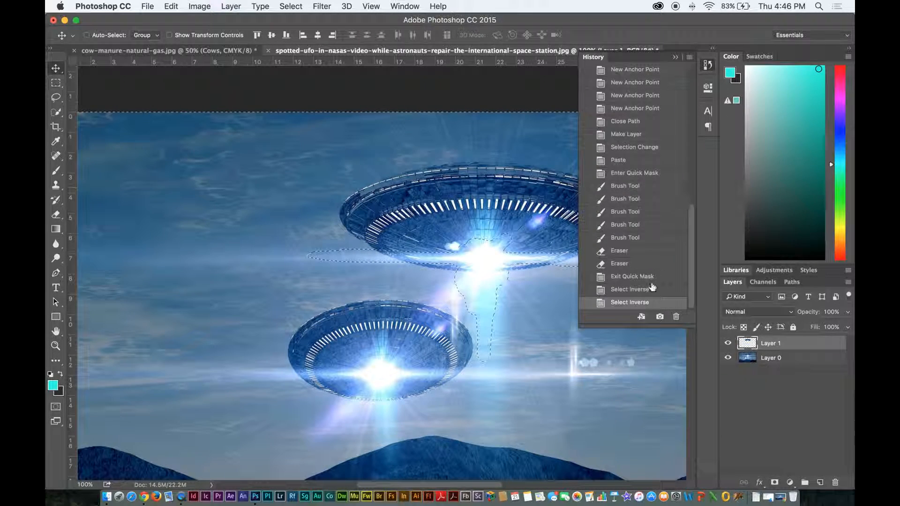
left_click(634, 290)
left_click(631, 267)
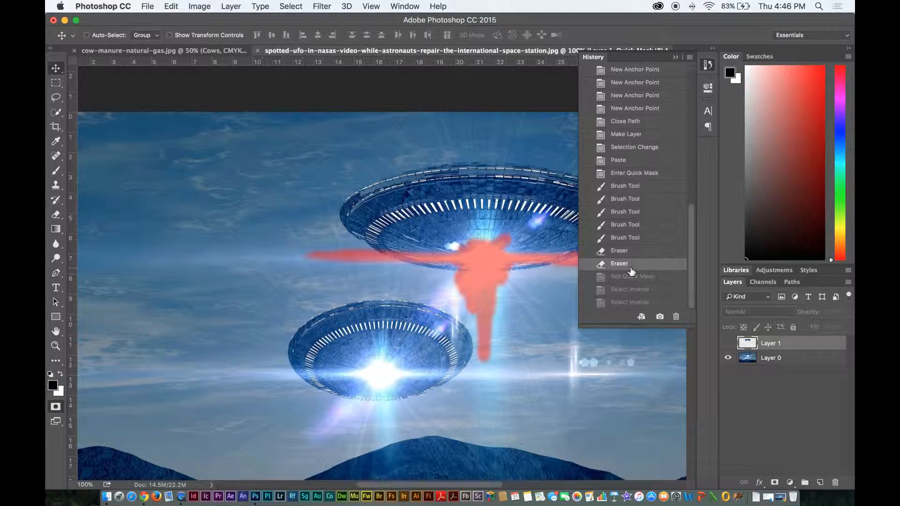
- On Layer 0, turn the Quick Mask into a selection, delete everything outside the painted light flare and deselect
left_click(756, 362)
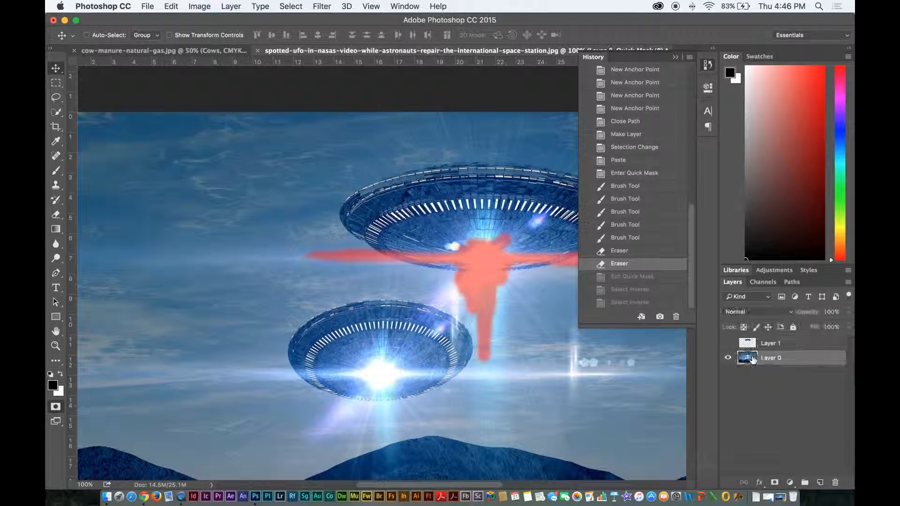
left_click(728, 359)
left_click(728, 359)
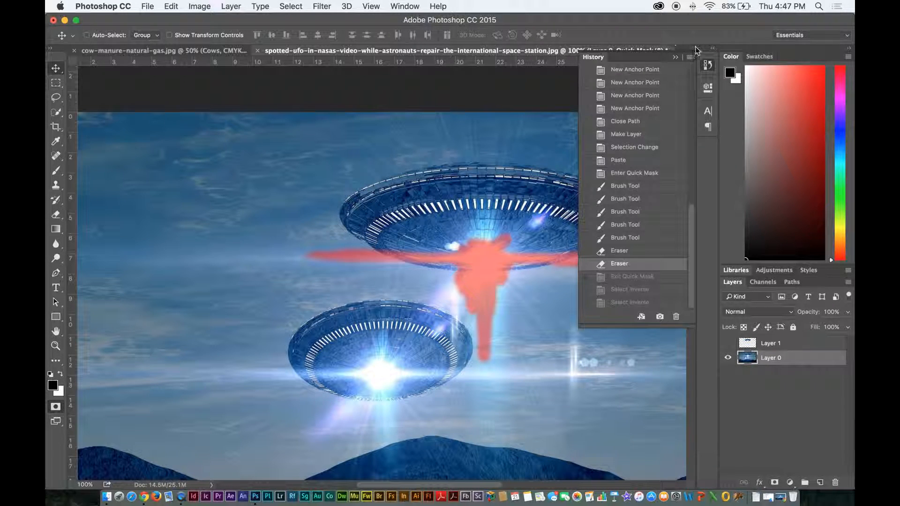
left_click(678, 56)
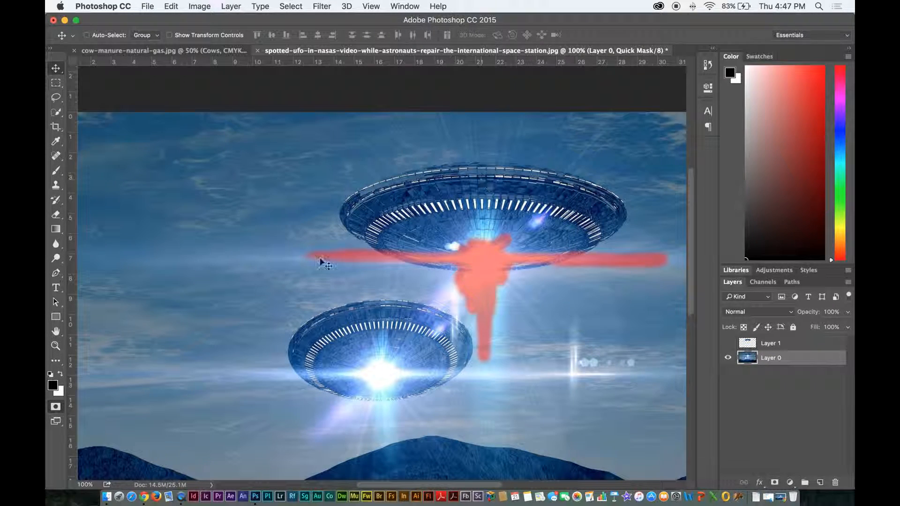
left_click(56, 407)
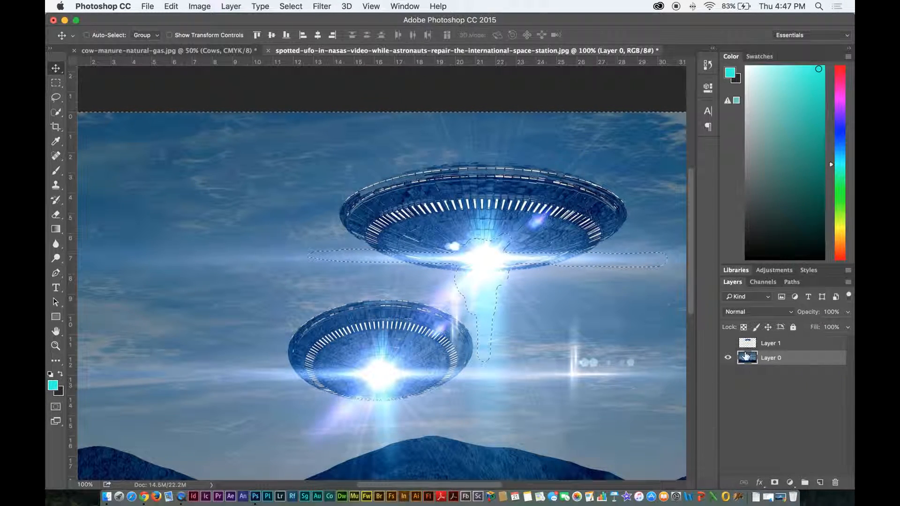
key("Delete")
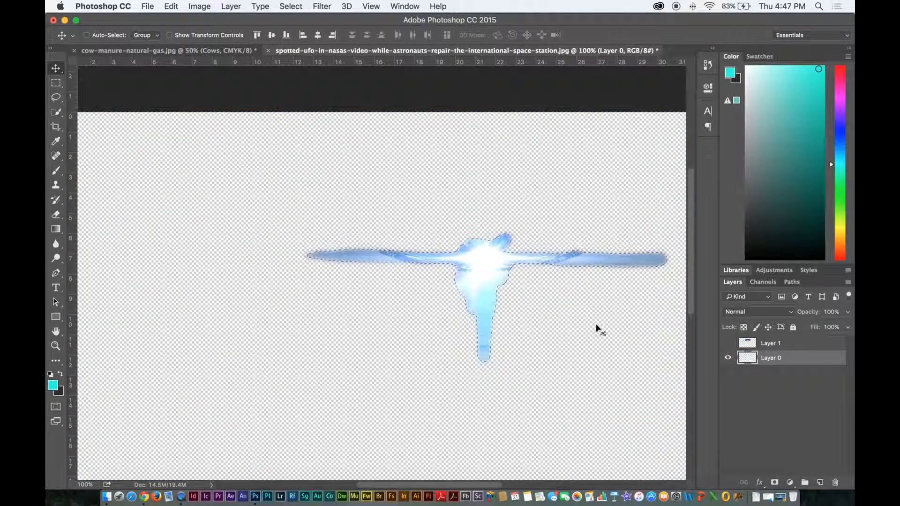
key("super+d")
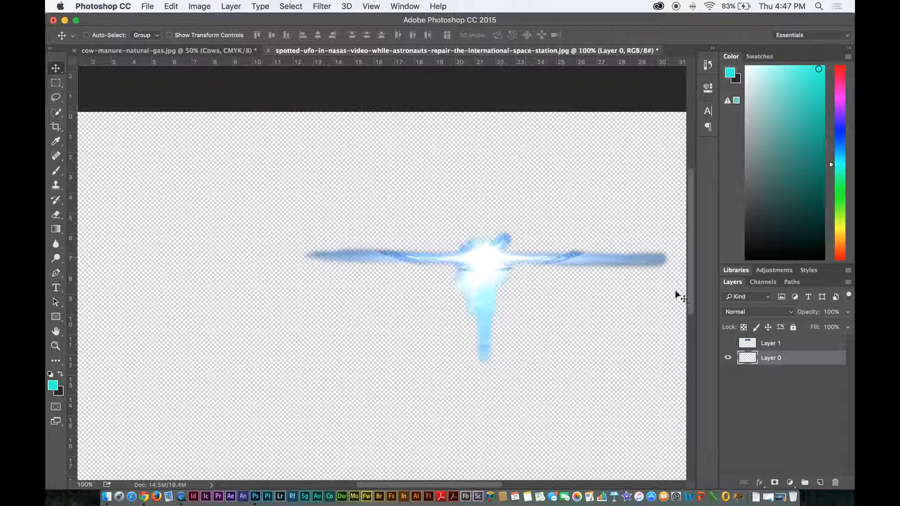
- Show Layer 1 in the UFO document and select it together with Layer 0
left_click(728, 343)
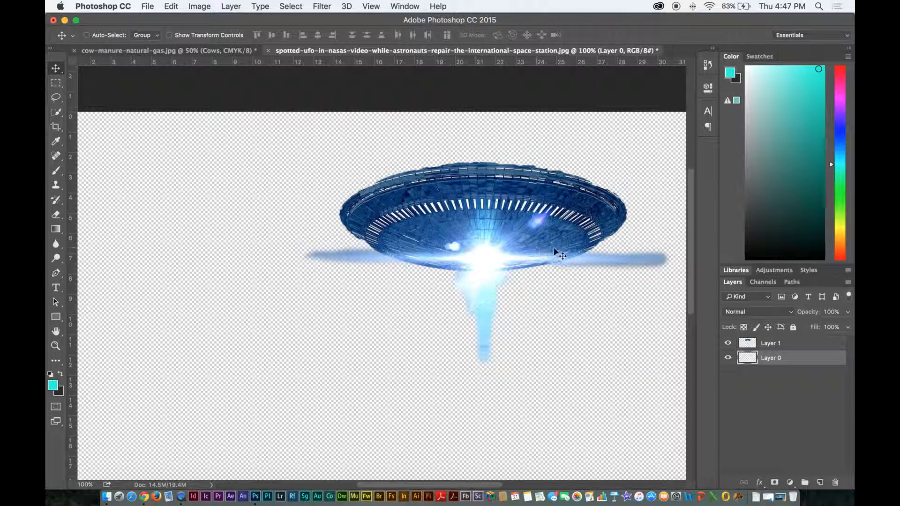
left_click(779, 346, "shift")
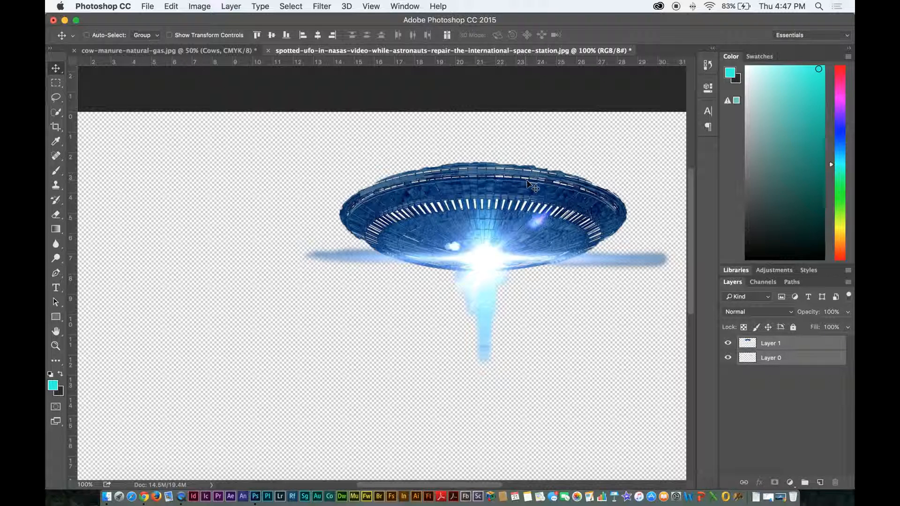
left_click(761, 349)
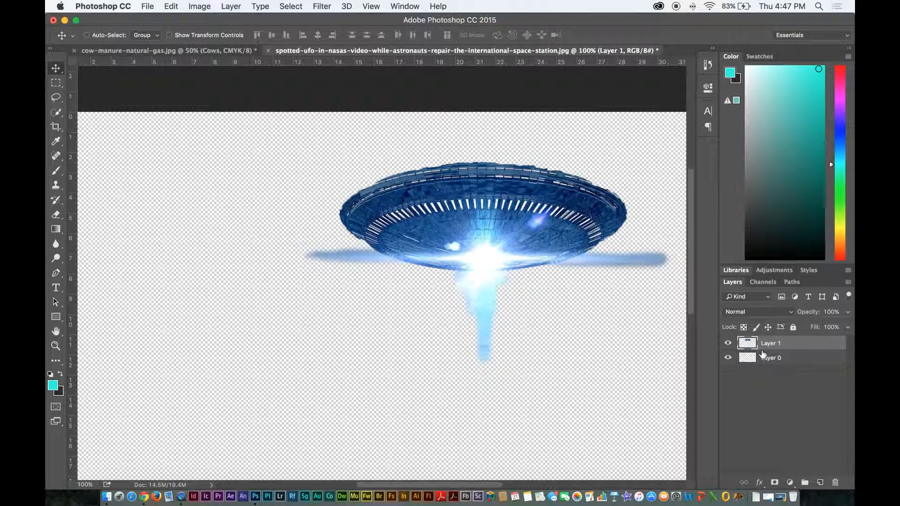
left_click(762, 356, "shift")
- Try copying both UFO layers into the cow photo, delete the copies and return to the UFO document
left_click_drag(346, 151, 246, 154)
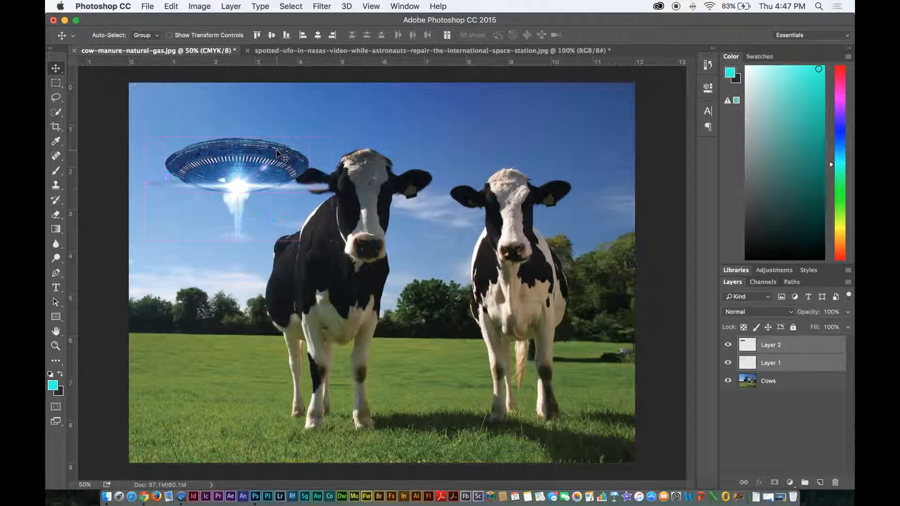
key("BackSpace")
left_click(285, 52)
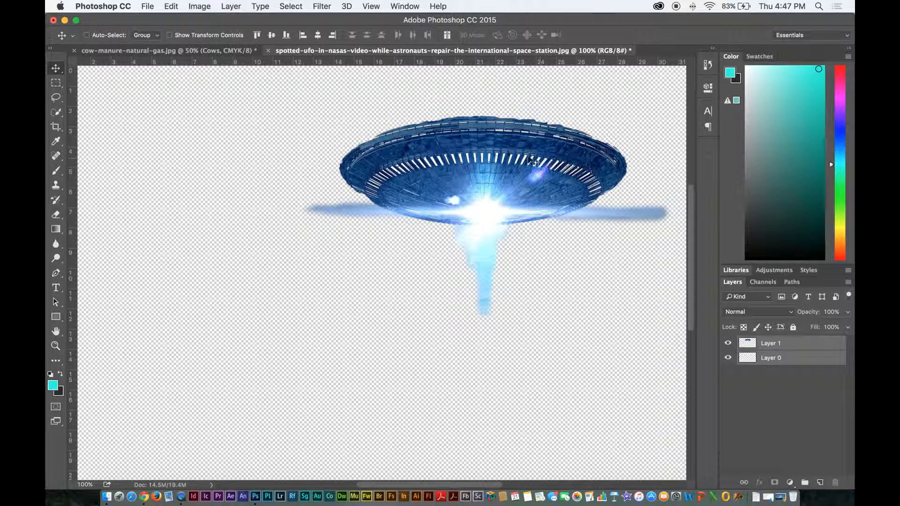
- Trim the UFO document's canvas on all four sides based on transparent pixels
key("super+minus")
key("super+minus")
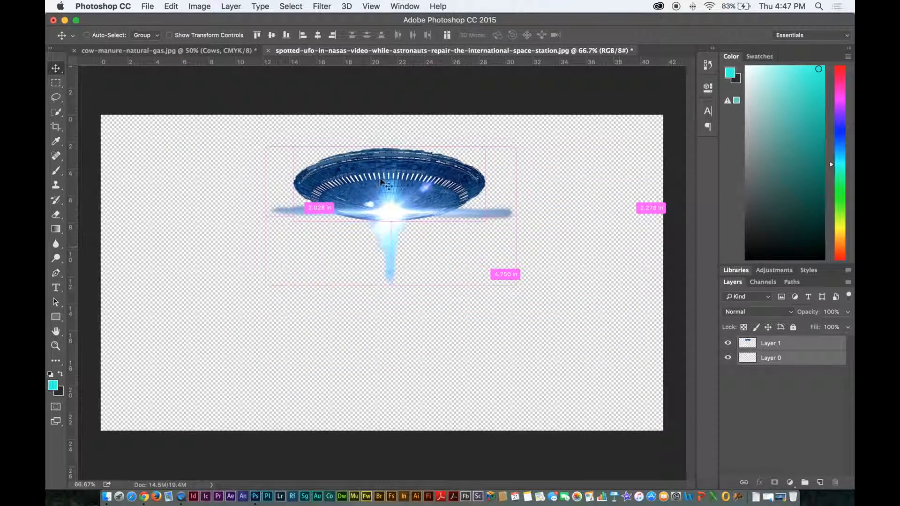
left_click(173, 5)
mouse_move(199, 5)
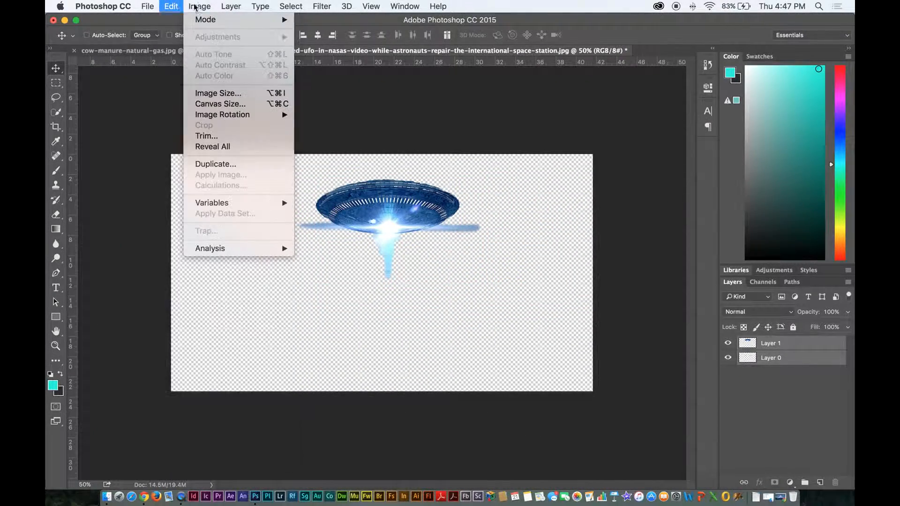
left_click(209, 136)
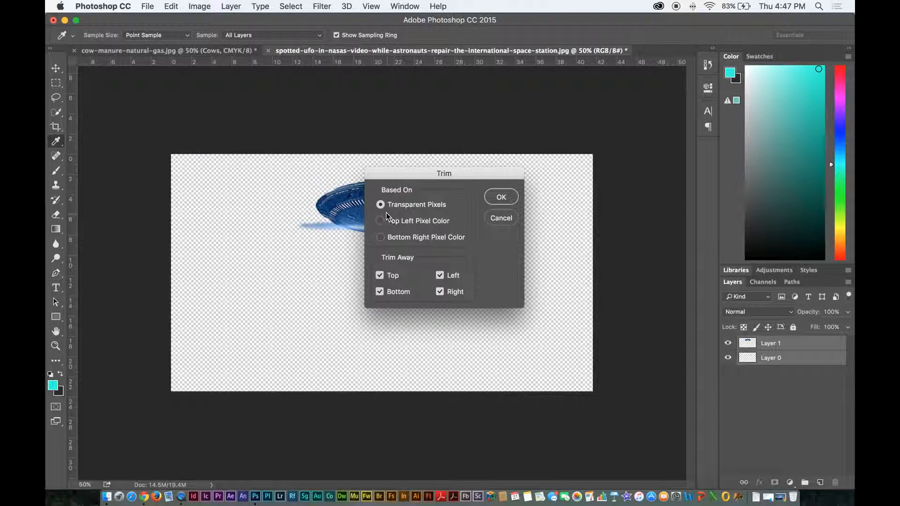
left_click(501, 198)
key("v")
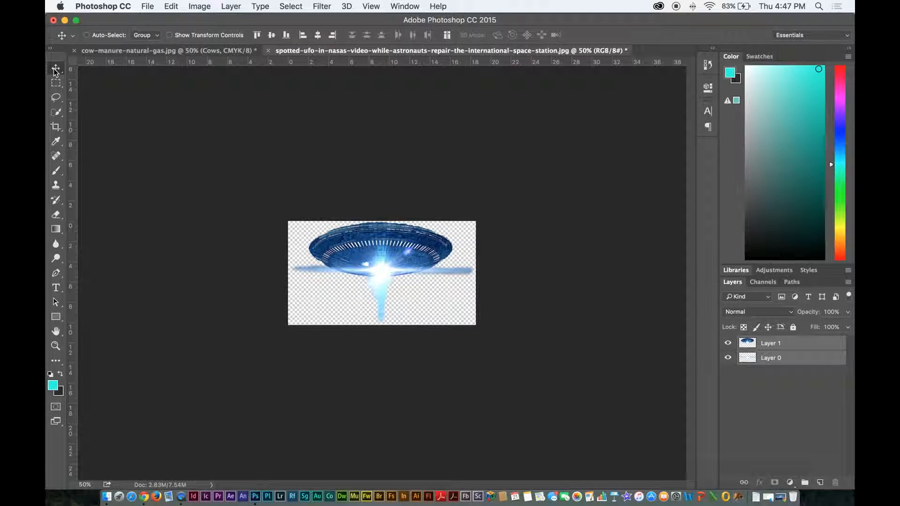
- Set the UFO document's resolution to 300 pixels/inch with resampling turned off
left_click(231, 6)
mouse_move(201, 6)
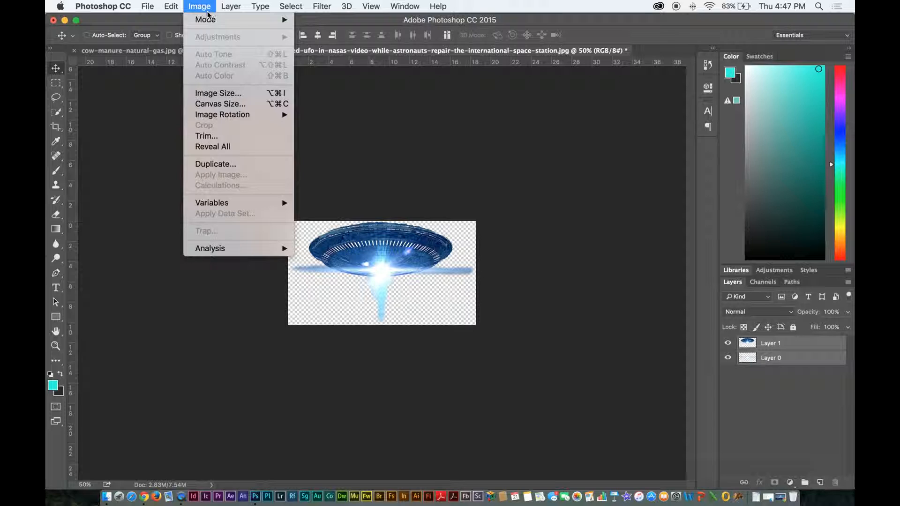
left_click(213, 96)
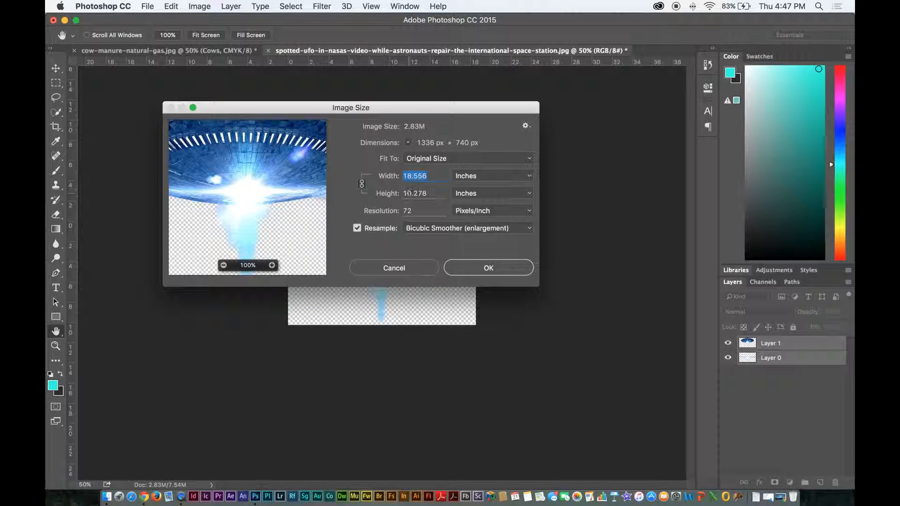
left_click(357, 228)
double_click(404, 210)
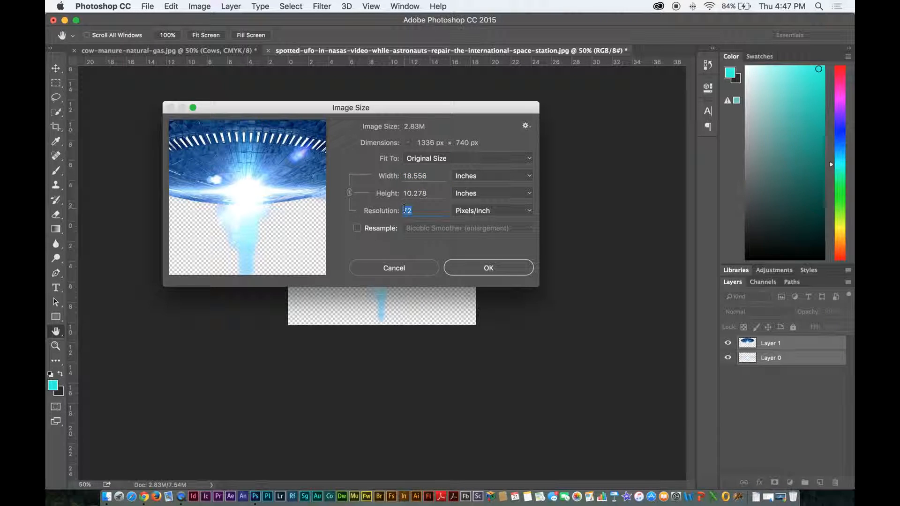
type("300")
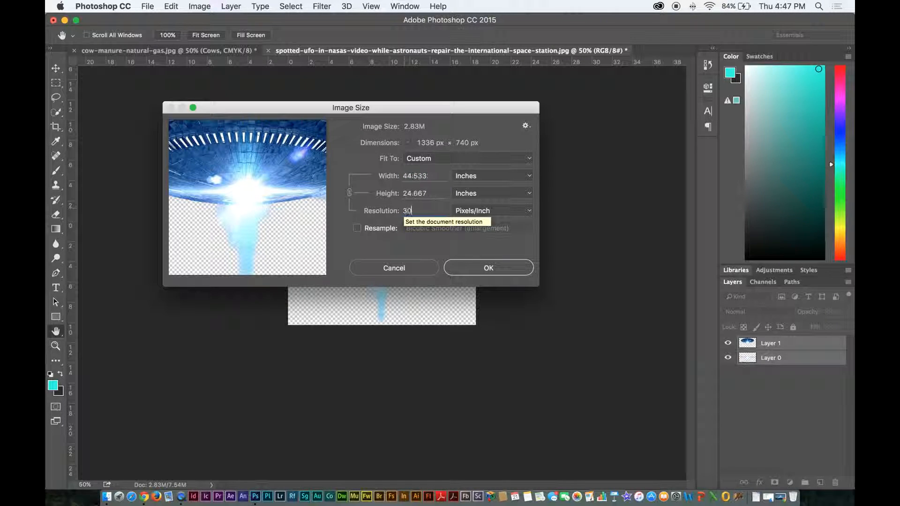
left_click(476, 268)
- Enlarge the UFO image to 8 inches wide with resampling on, using Bicubic Smoother (enlargement)
left_click(197, 6)
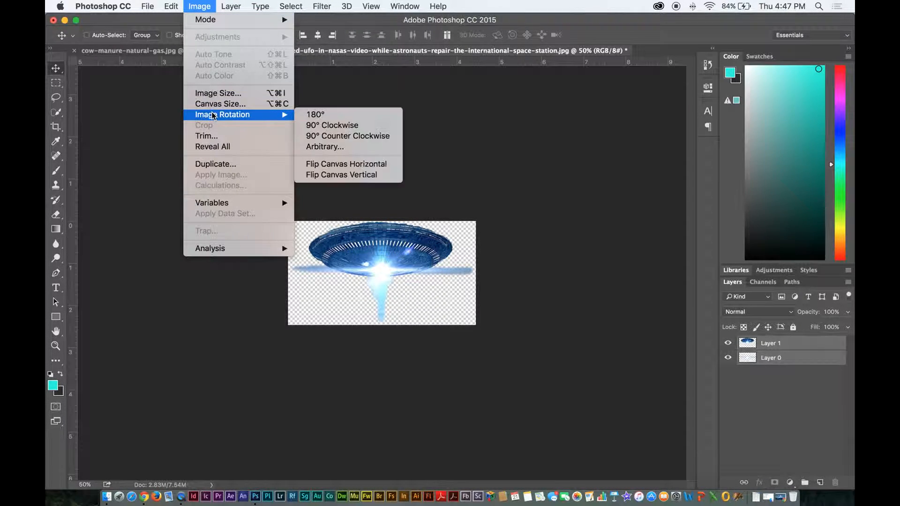
left_click(235, 93)
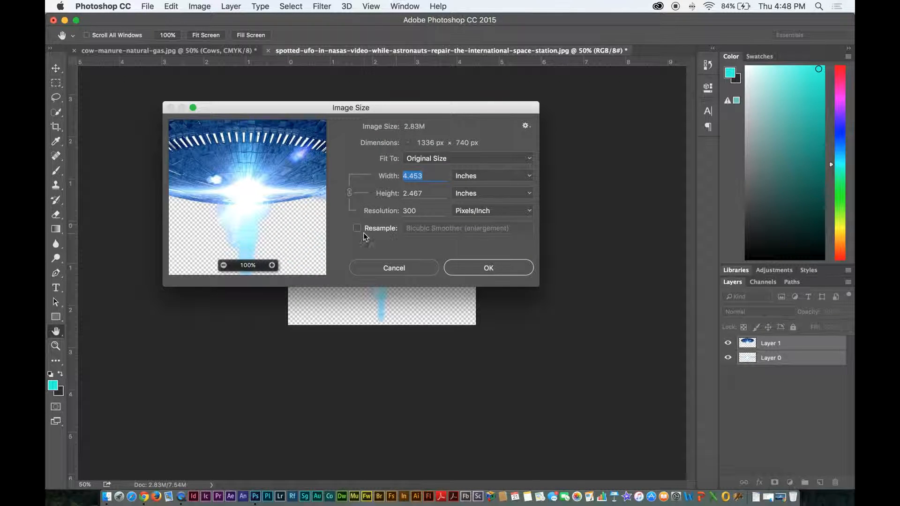
left_click(363, 228)
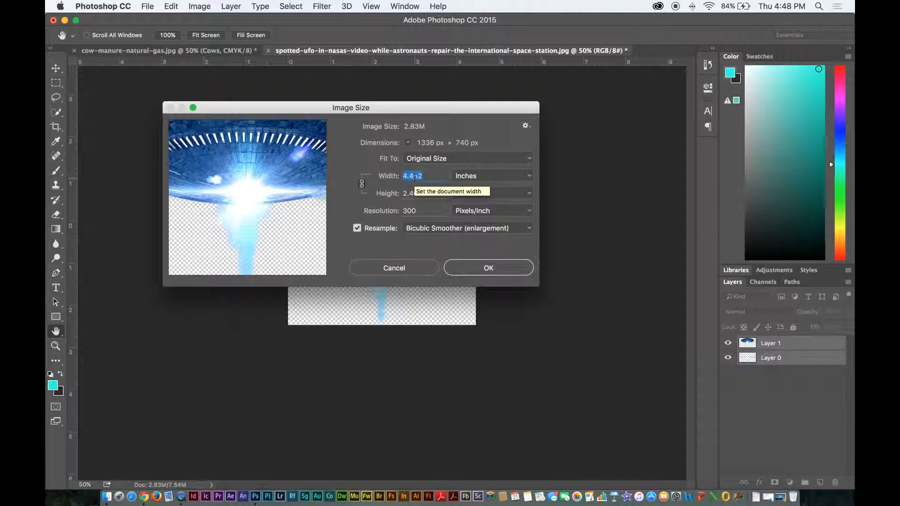
type("8")
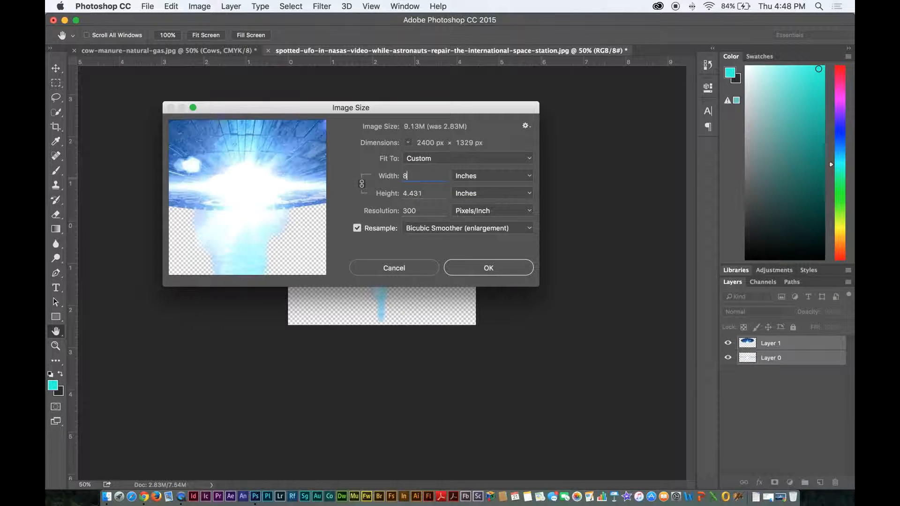
left_click(479, 233)
left_click(478, 232)
left_click(474, 269)
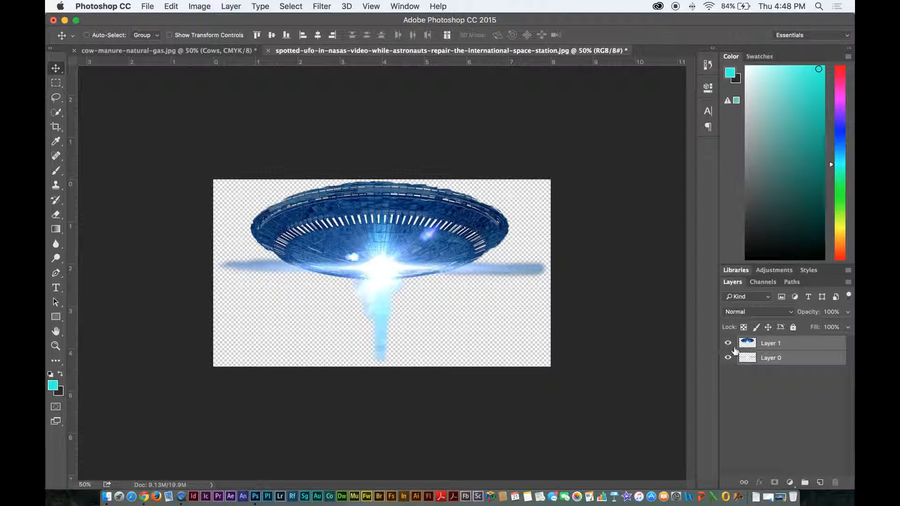
- Copy Layer 1 and Layer 0 together from the UFO document into the cow photo
left_click(752, 353)
left_click(756, 345, "shift")
left_click_drag(454, 251, 215, 53)
left_click_drag(335, 219, 342, 157)
- Scale down and tilt the UFO and its flare counterclockwise, placing them in the sky at the photo's upper left edge
key("super+t")
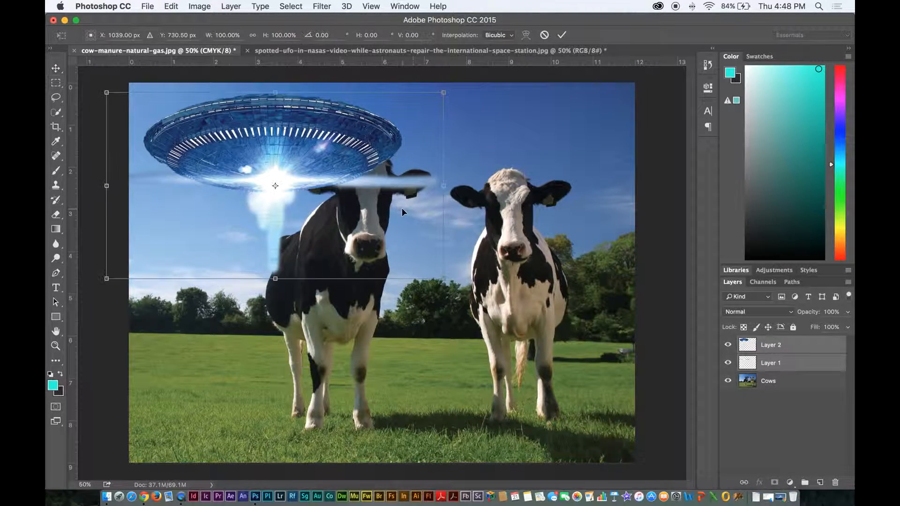
left_click_drag(443, 279, 438, 230)
key("Return")
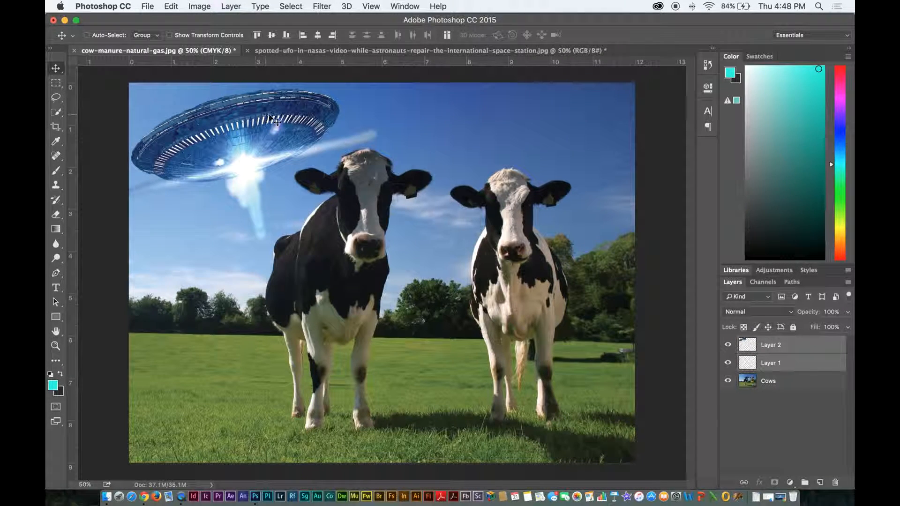
left_click_drag(276, 114, 271, 114)
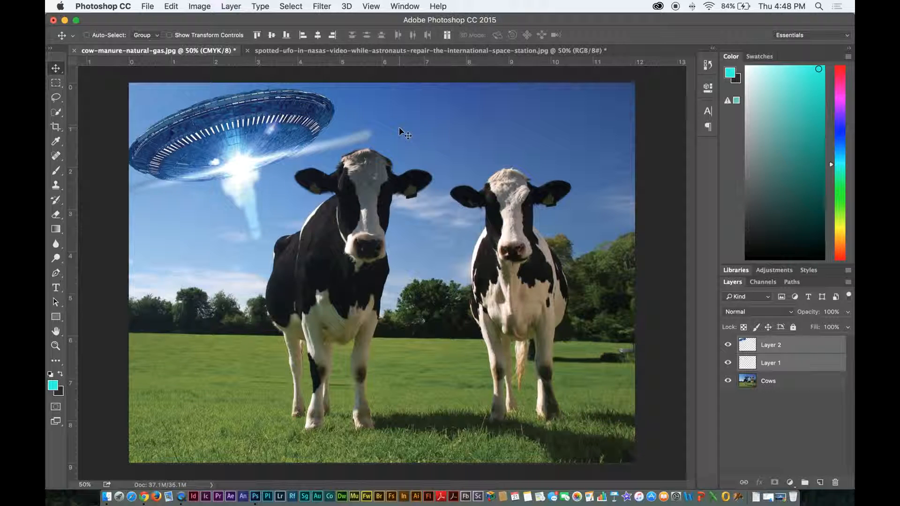
- Group Layer 2 and Layer 1 and name the group UFO
left_click(747, 362)
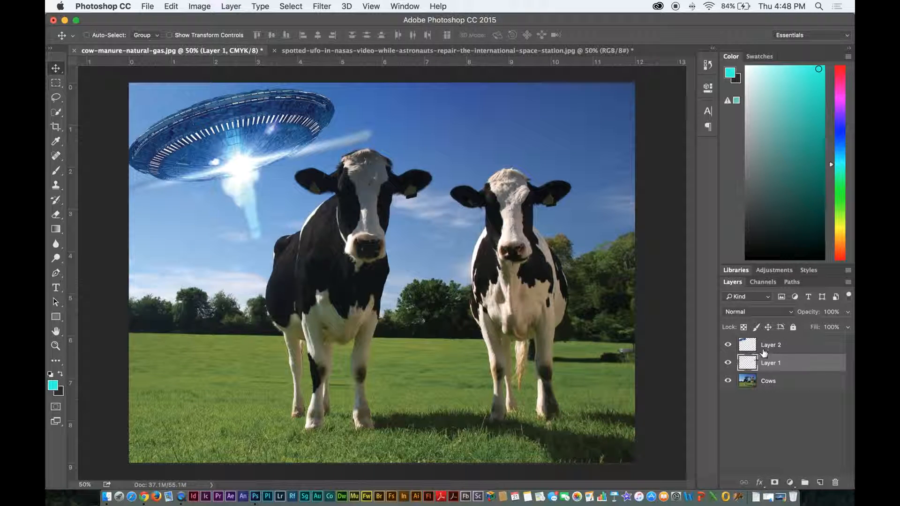
left_click(775, 349, "shift")
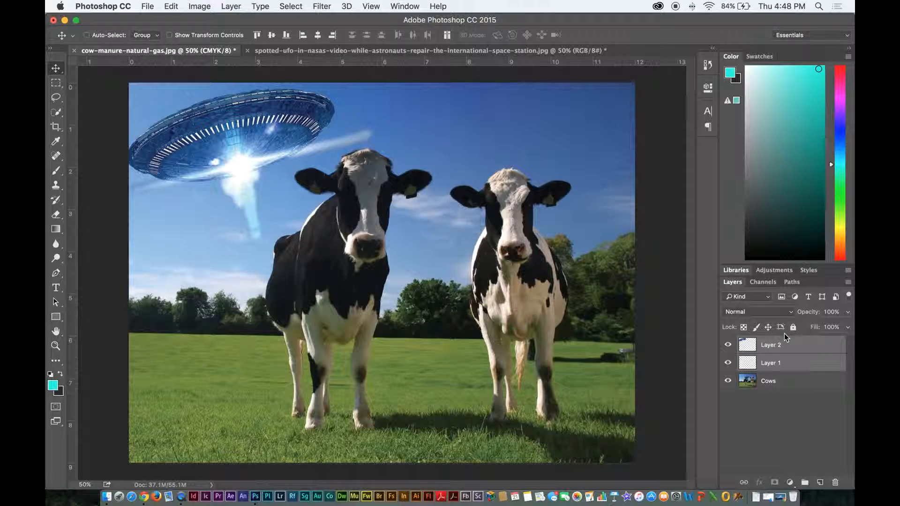
key("super+g")
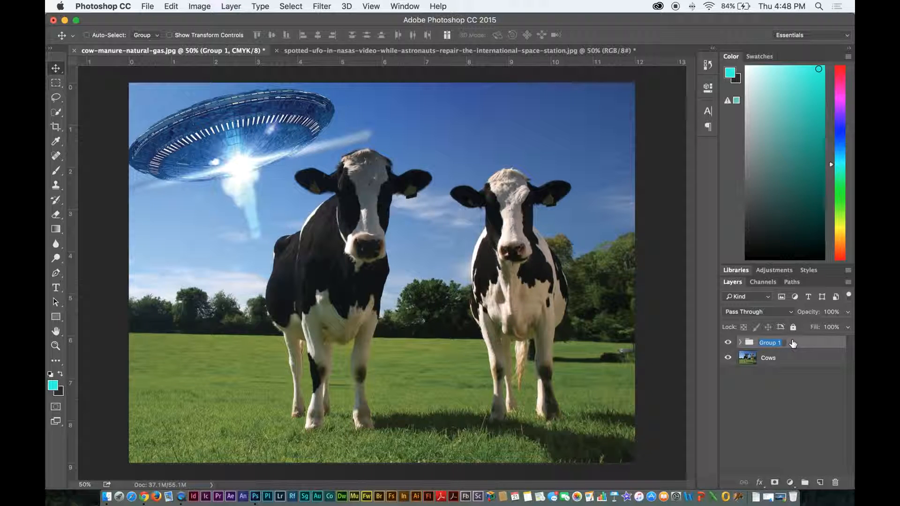
type("UFO")
key("Return")
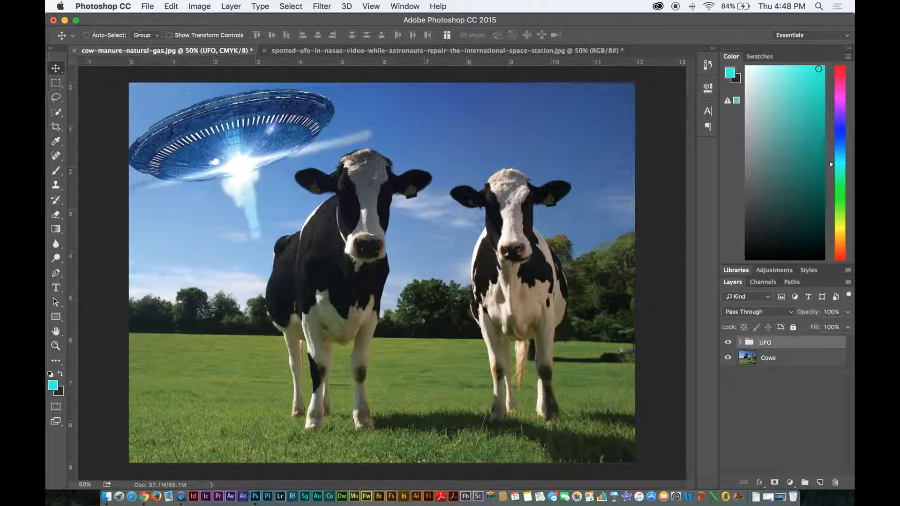
- Expand the UFO group and toggle Layer 1's visibility to check the light flare
left_click(741, 343)
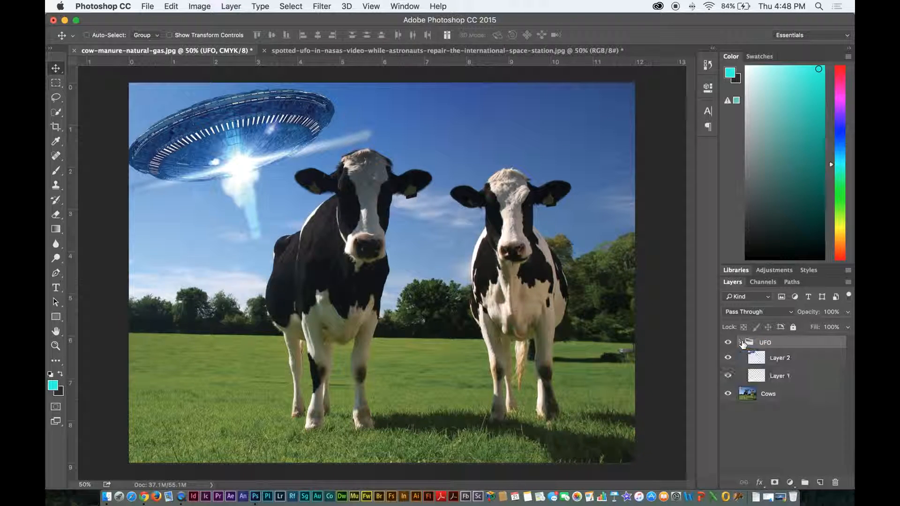
left_click(759, 376)
left_click(727, 376)
left_click(727, 376)
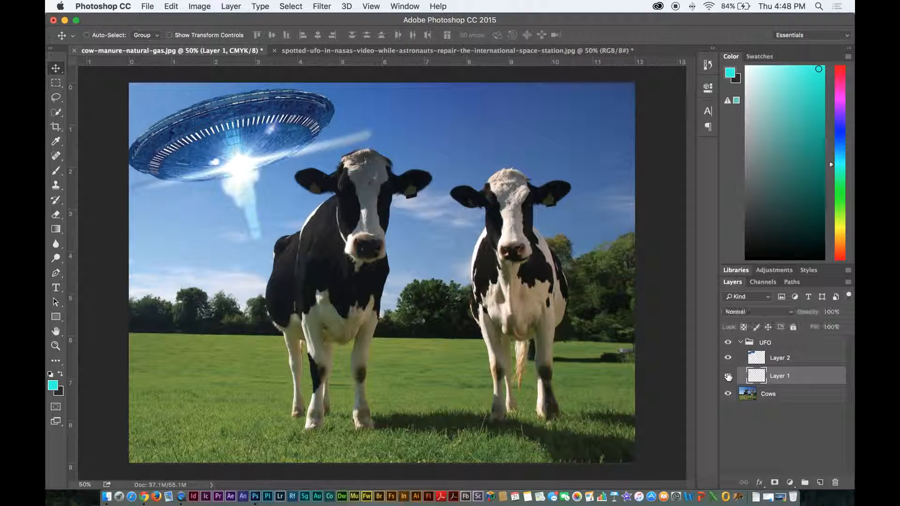
left_click(728, 376)
left_click(728, 377)
key("e")
key("super+equal")
key("super+equal")
key("super+equal")
key("super+equal")
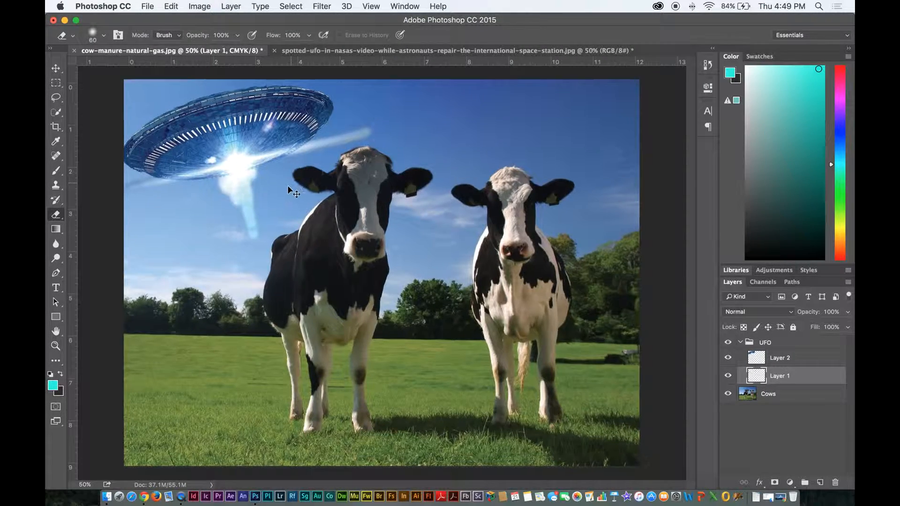
key("super+minus")
key("super+minus")
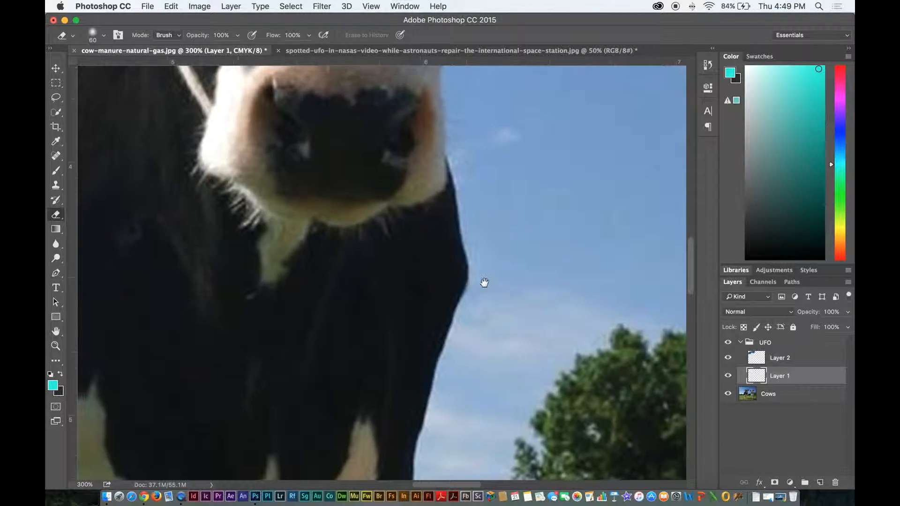
key("super+minus")
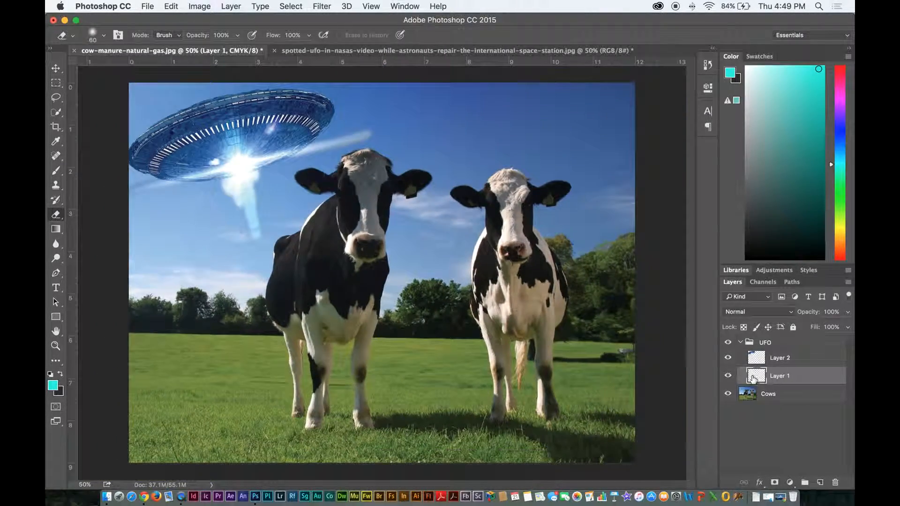
- Move the whole UFO group down and to the right, over the left cow's head
key("super+equal")
left_click_drag(352, 216, 523, 299)
left_click(56, 70)
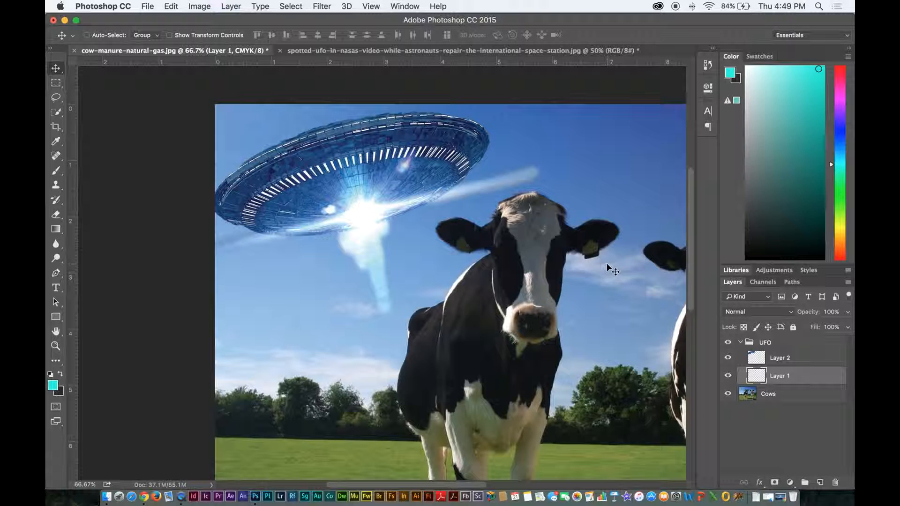
left_click(781, 346)
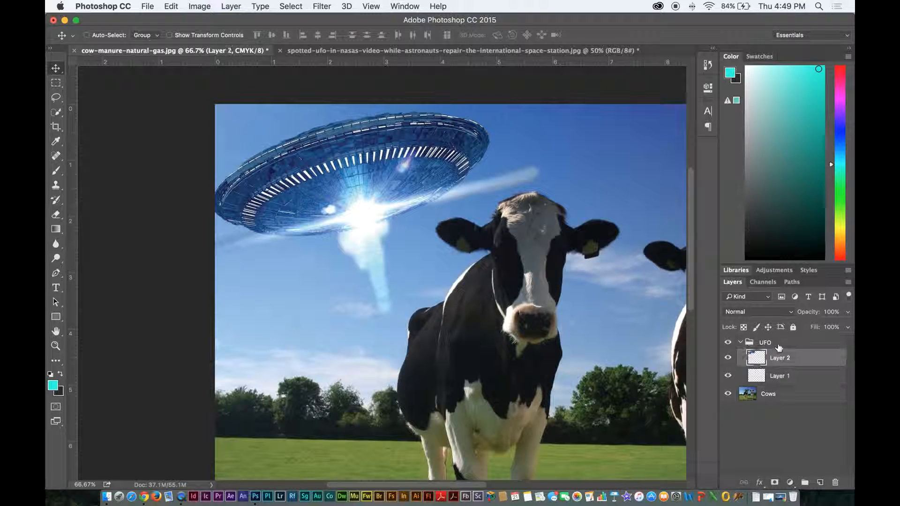
left_click_drag(393, 202, 484, 262)
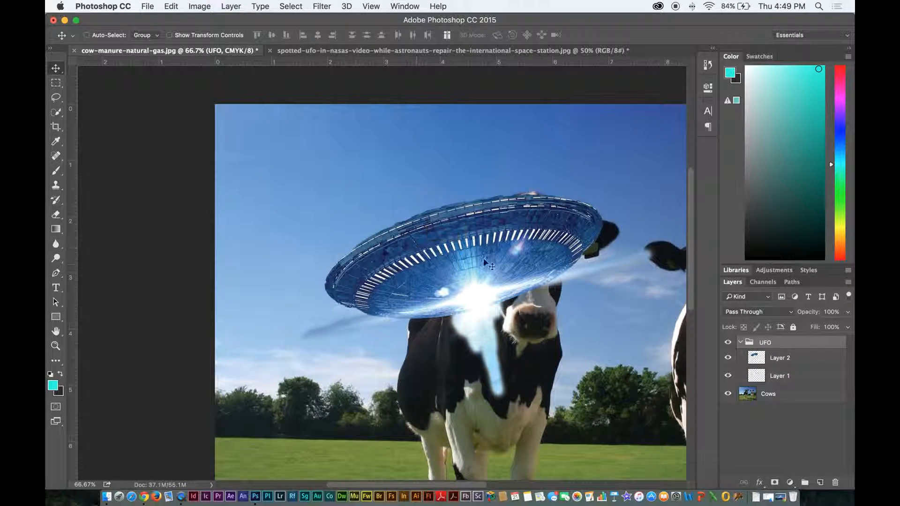
- Load the light flare on Layer 1 as a selection and feather it by 5 pixels
left_click(771, 376)
key("super+a")
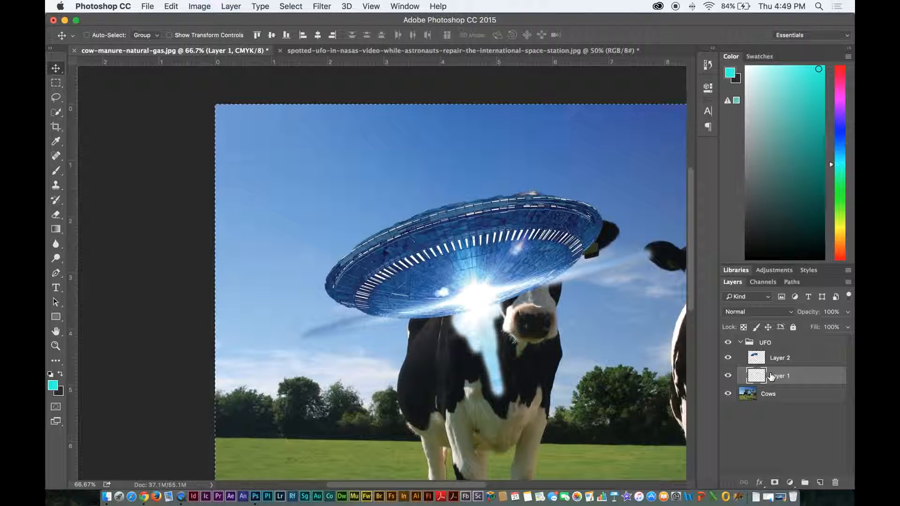
left_click(756, 376, "super")
left_click(194, 5)
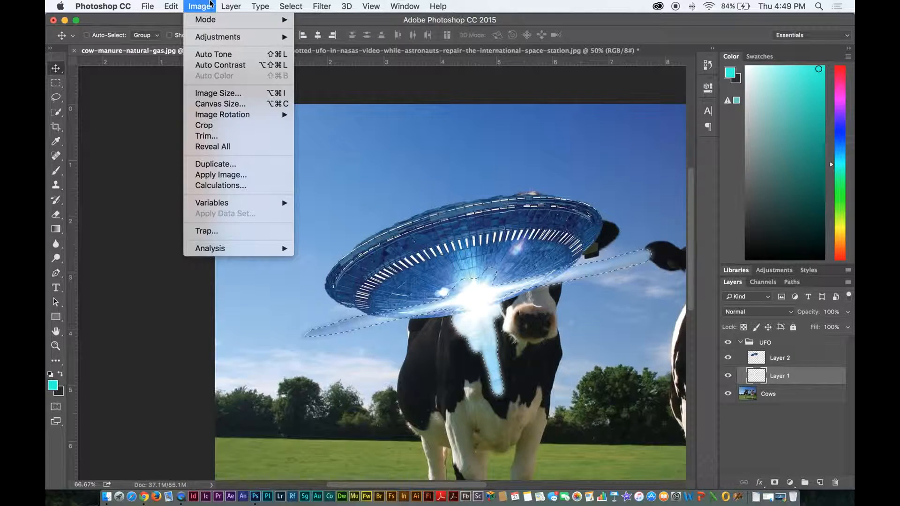
mouse_move(233, 5)
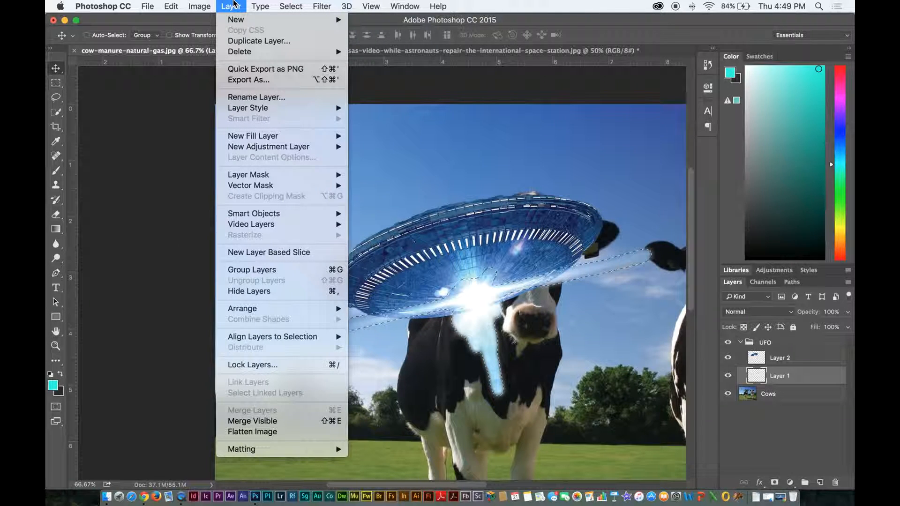
mouse_move(281, 4)
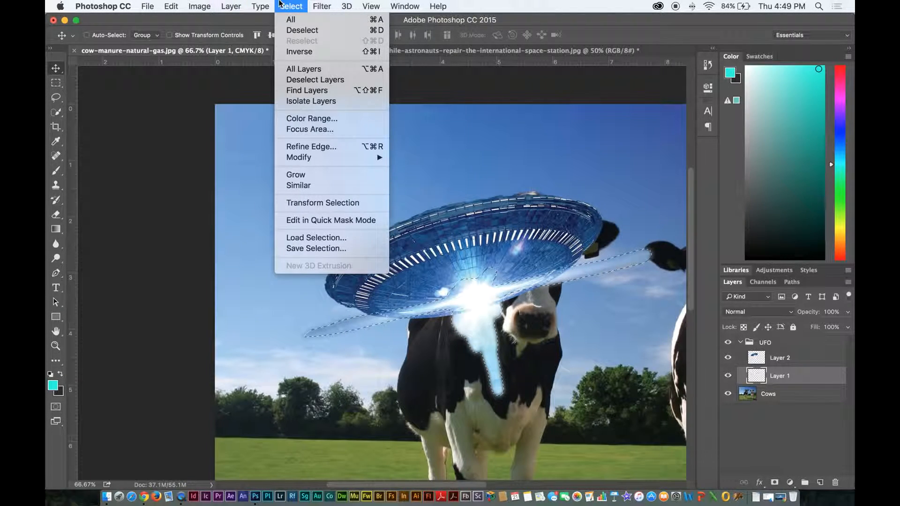
mouse_move(370, 158)
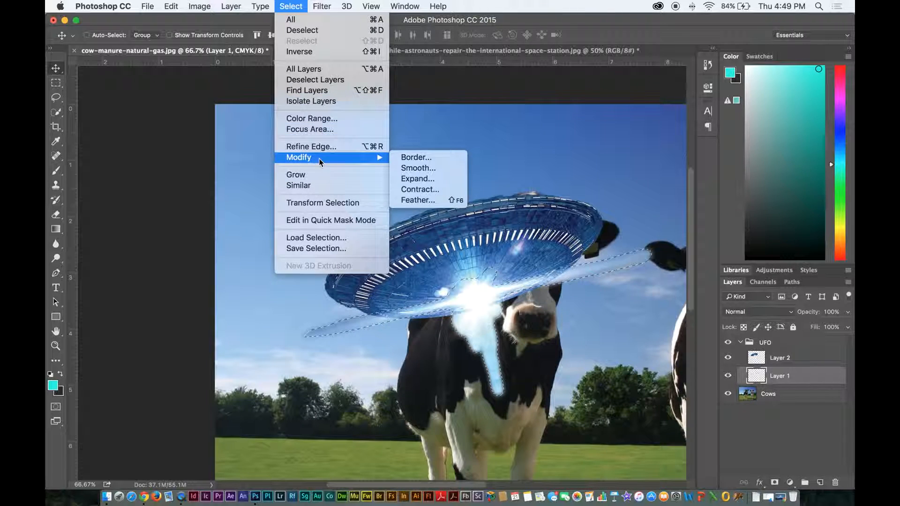
left_click(412, 200)
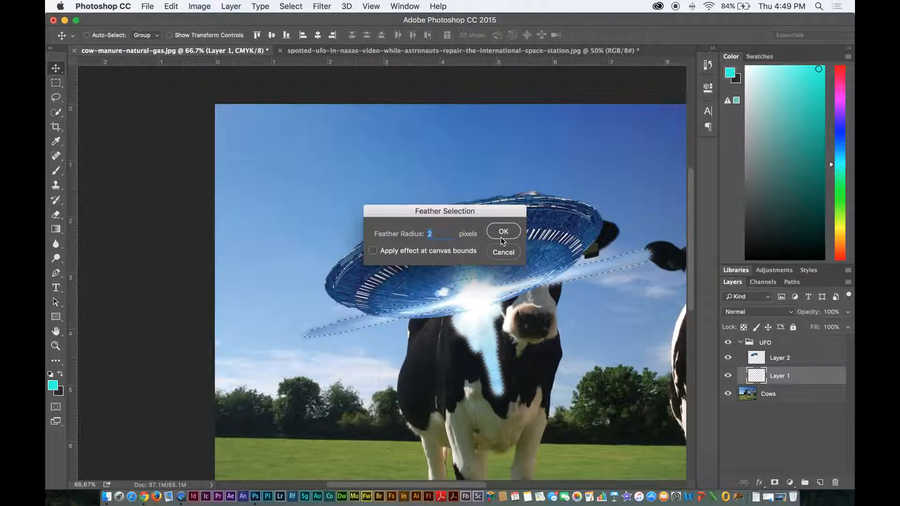
type("5")
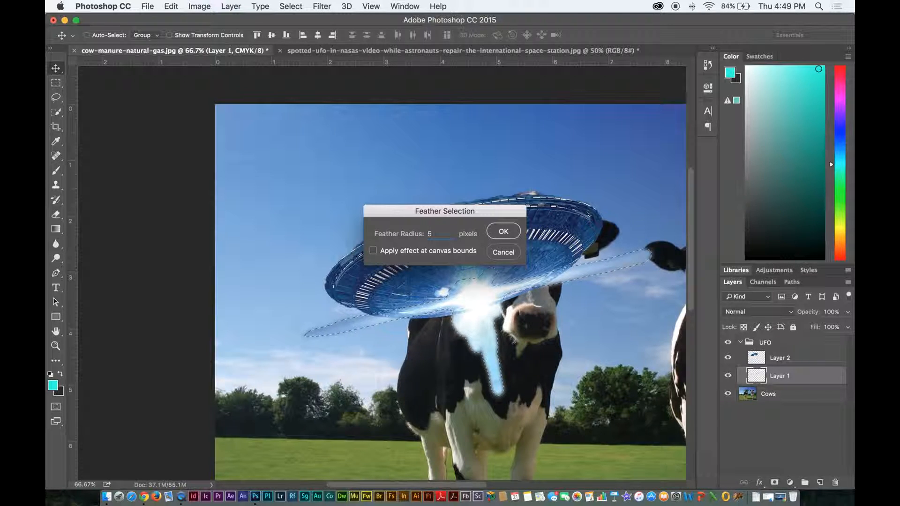
key("Return")
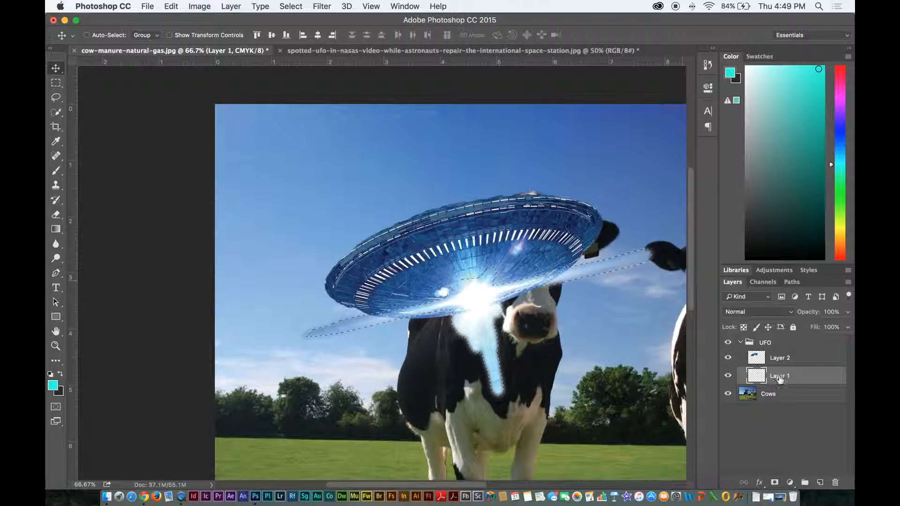
- Invert the feathered selection and clear the pixels around the flare's edge on Layer 1
key("super+minus")
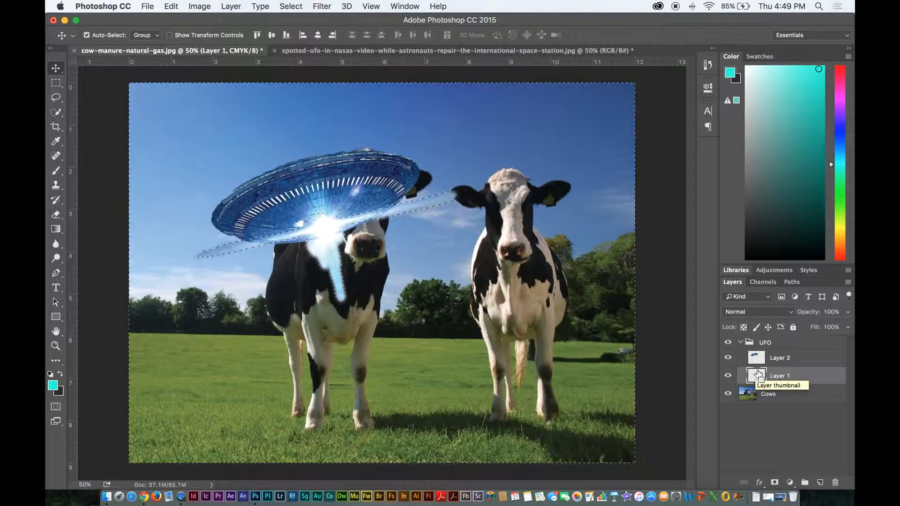
left_click(756, 375, "super")
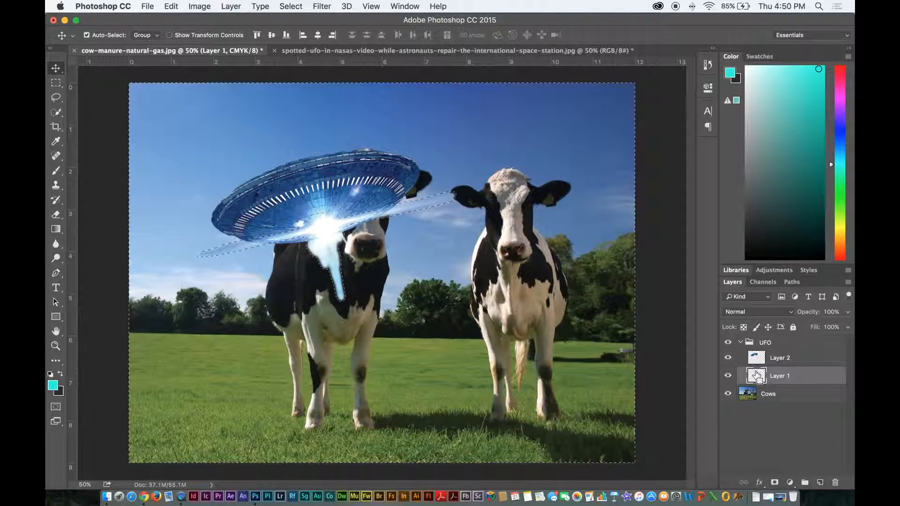
key("super+equal")
key("super+equal")
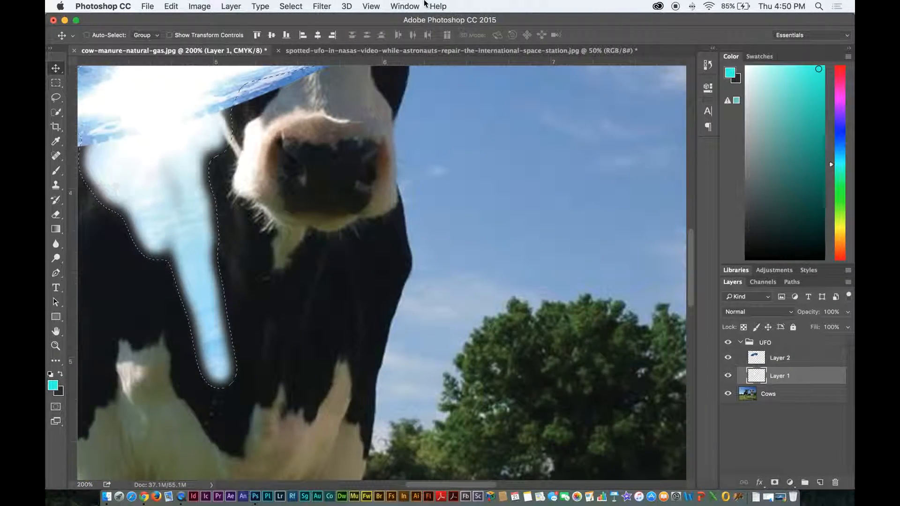
key("super+equal")
- Step back to the Select Inverse state in the history, clear the flare's feathered edge once, and deselect
left_click(708, 64)
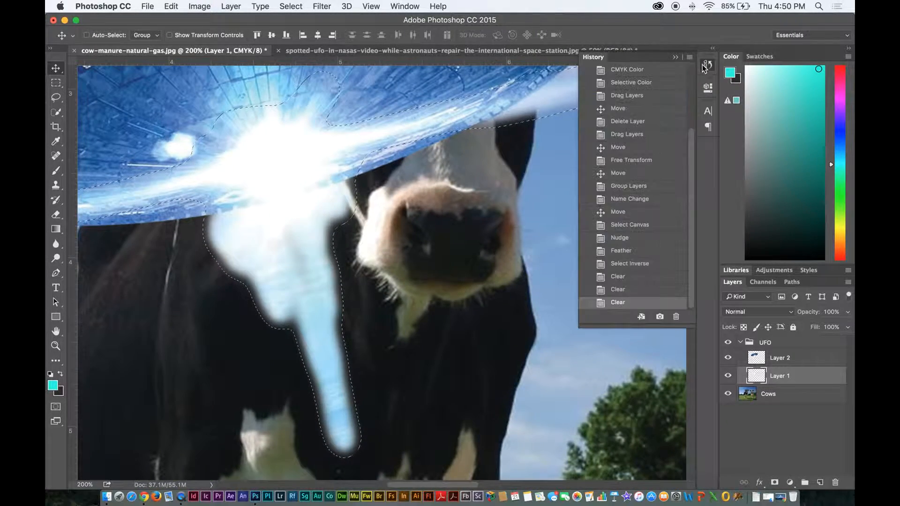
left_click(619, 276)
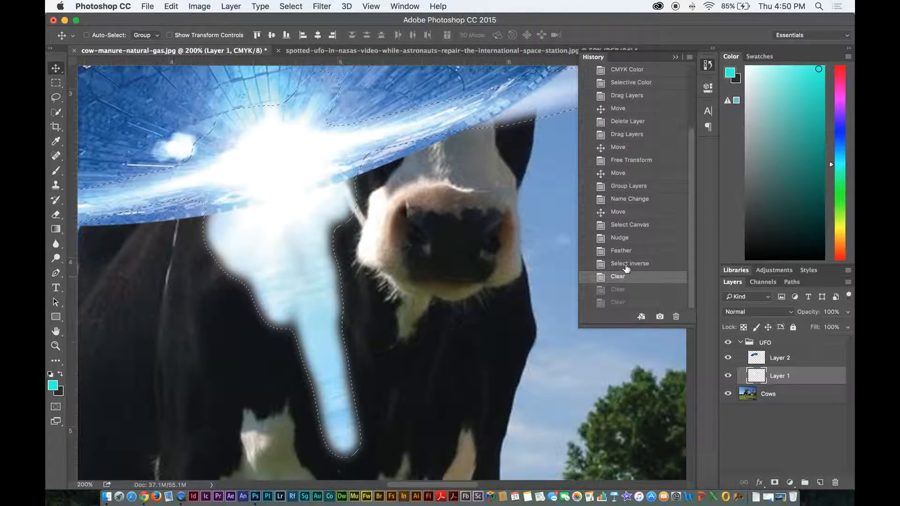
left_click(636, 266)
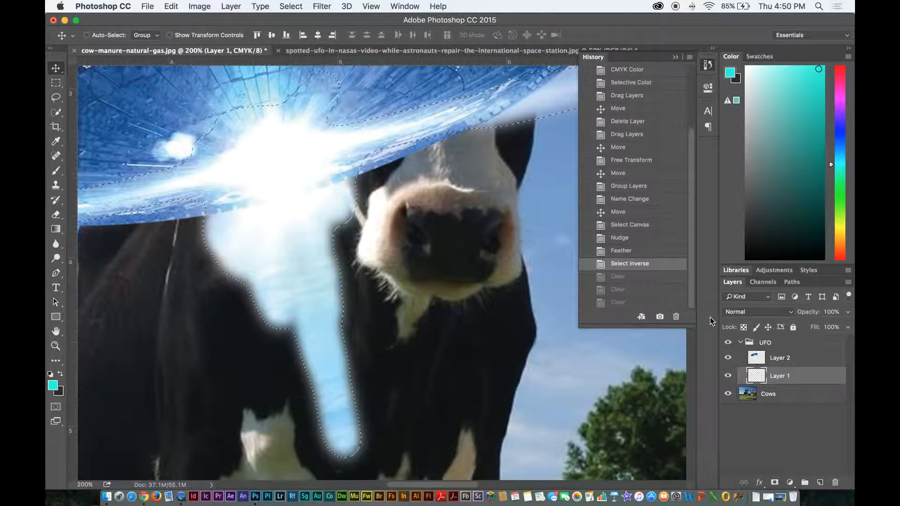
key("Delete")
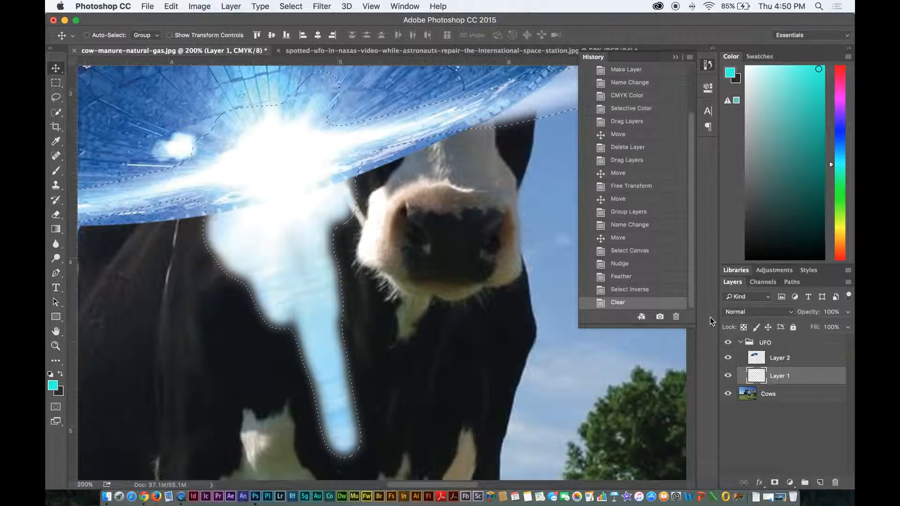
key("super+d")
key("super+minus")
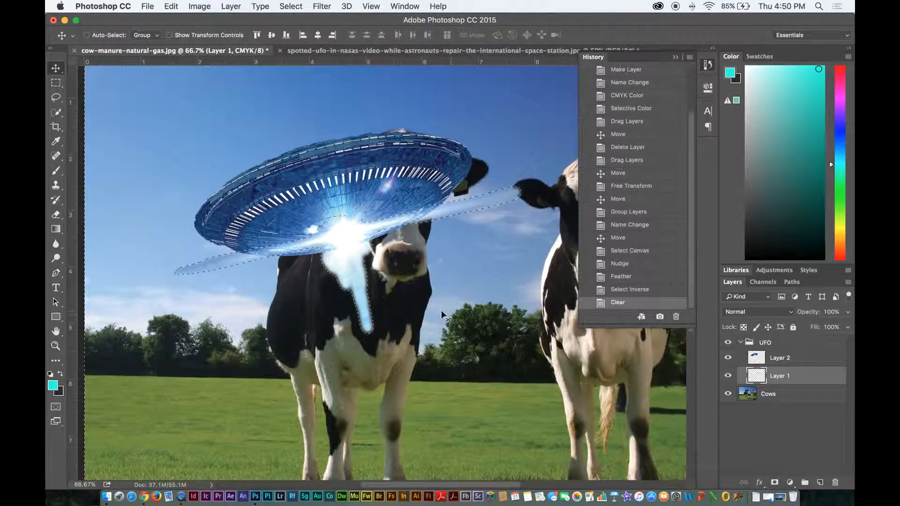
key("super+plus")
key("super+d")
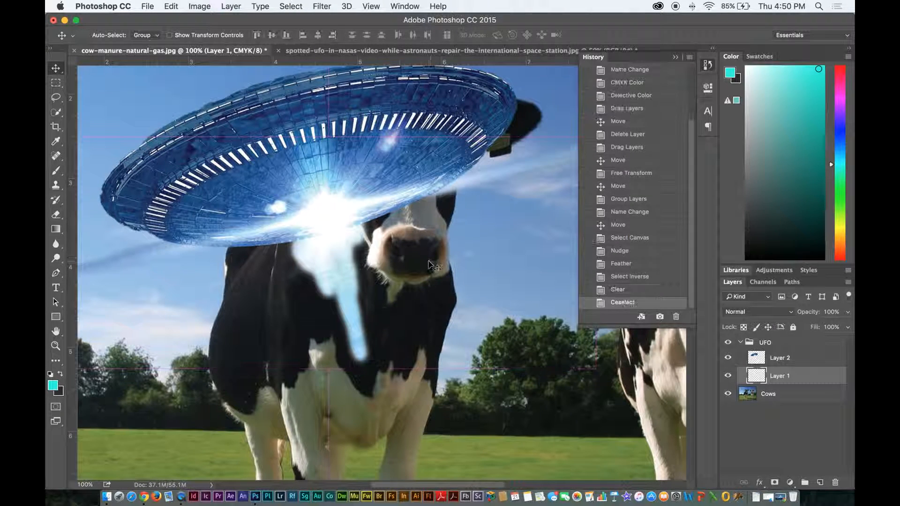
- Lightly erase the upper right edge of the light beam with the Eraser at 10% opacity
key("e")
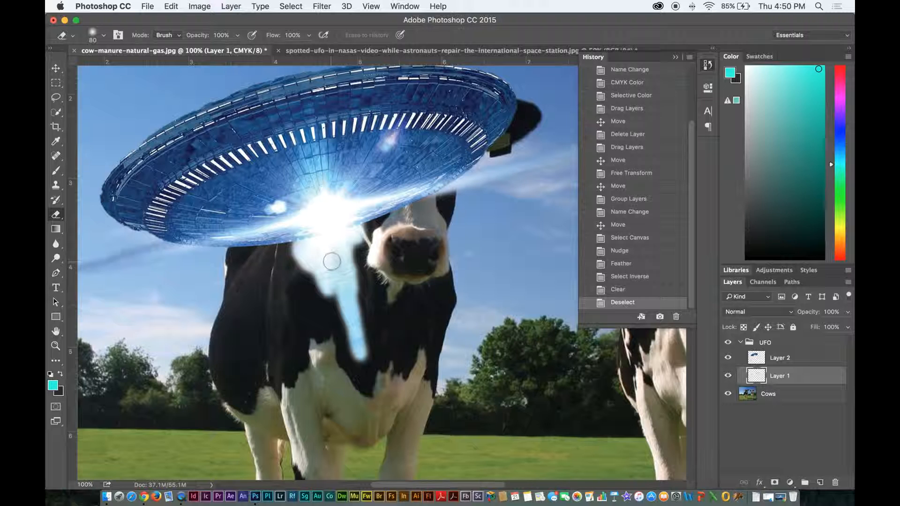
left_click(238, 36)
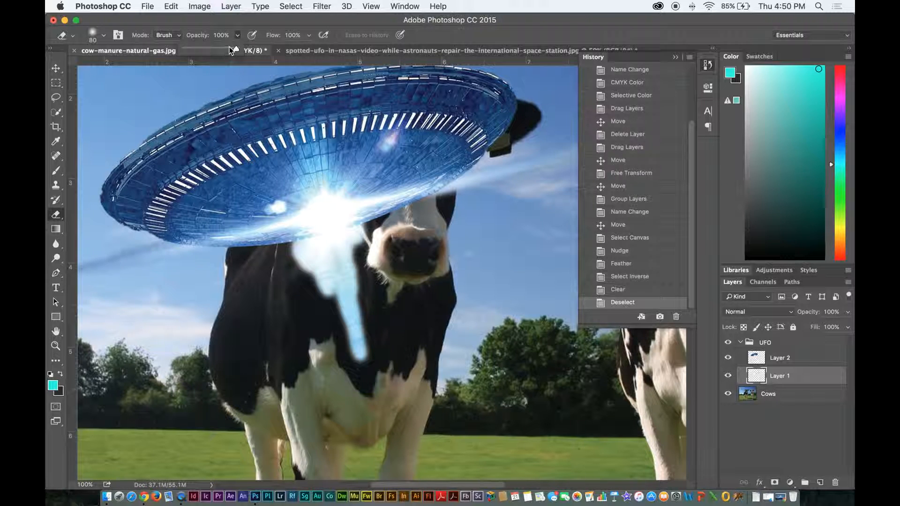
left_click_drag(200, 48, 201, 48)
left_click_drag(361, 224, 368, 244)
left_click_drag(367, 236, 370, 256)
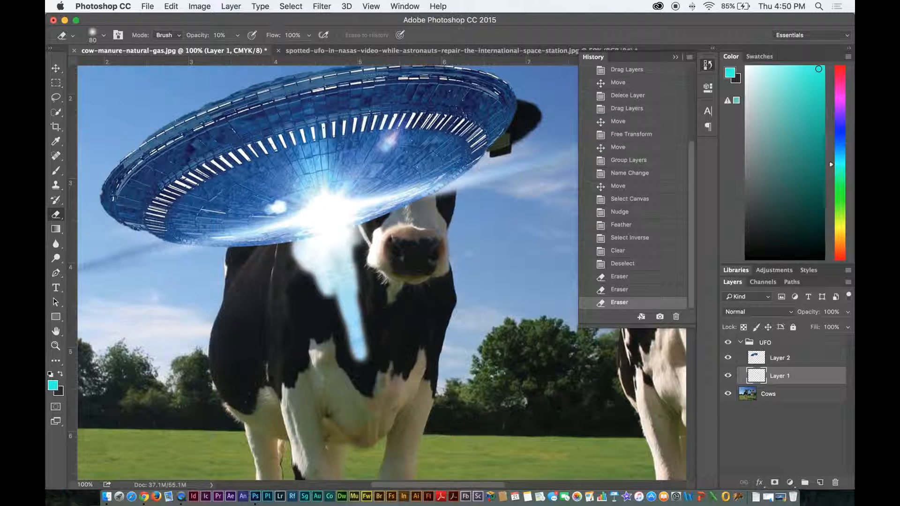
- Enlarge the eraser to 150 px and soften the beam's right edge further down its length
key("bracketright")
key("bracketright")
key("bracketright")
key("bracketright")
left_click_drag(364, 244, 374, 328)
left_click_drag(374, 328, 372, 263)
left_click_drag(371, 262, 368, 249)
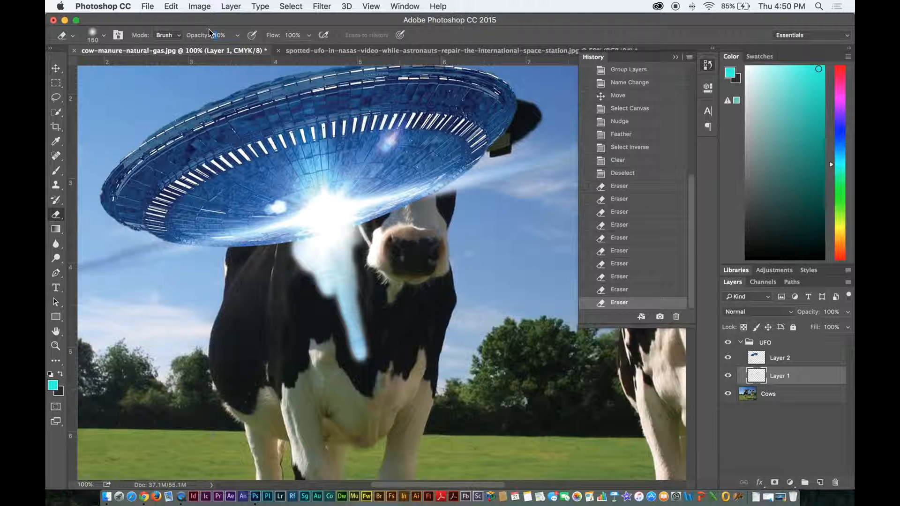
- Fade both sides and the lower tip of the beam with the Eraser at 20% opacity, and raise its opacity to 50%
left_click_drag(310, 248, 291, 250)
mouse_move(287, 246)
left_mouse_down()
mouse_move(299, 301)
mouse_move(297, 269)
mouse_move(295, 284)
mouse_move(310, 304)
mouse_move(303, 280)
mouse_move(312, 286)
mouse_move(331, 343)
mouse_move(322, 300)
mouse_move(329, 328)
mouse_move(336, 319)
mouse_move(345, 347)
left_mouse_up()
mouse_move(337, 302)
left_mouse_down()
mouse_move(350, 368)
mouse_move(358, 361)
left_mouse_up()
left_click_drag(378, 245, 376, 357)
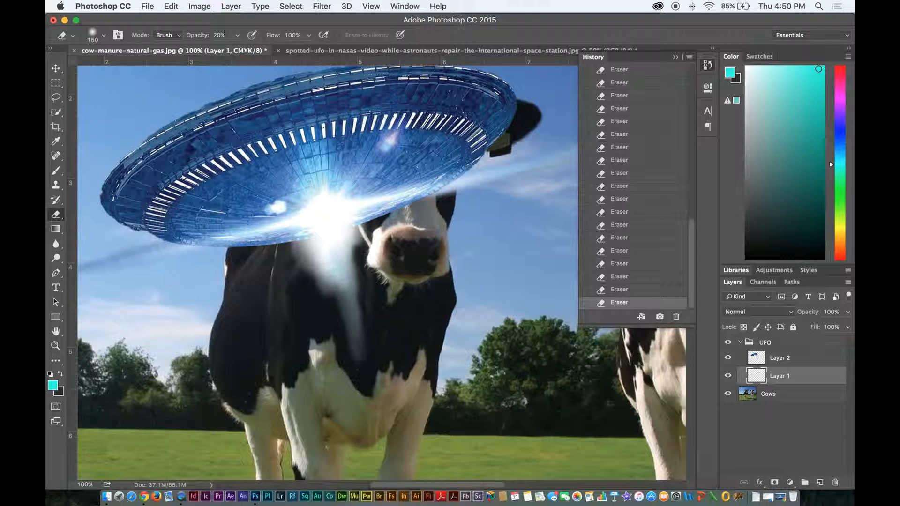
key("5")
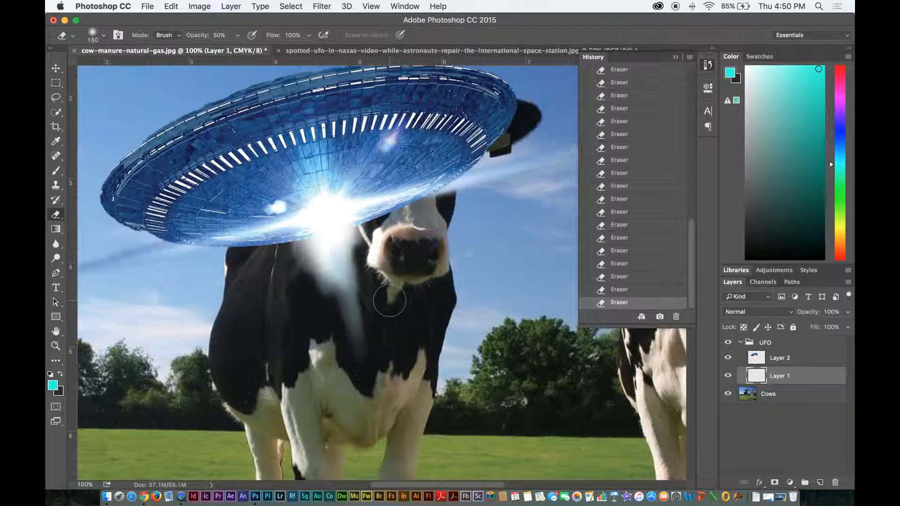
key("super+minus")
key("super+minus")
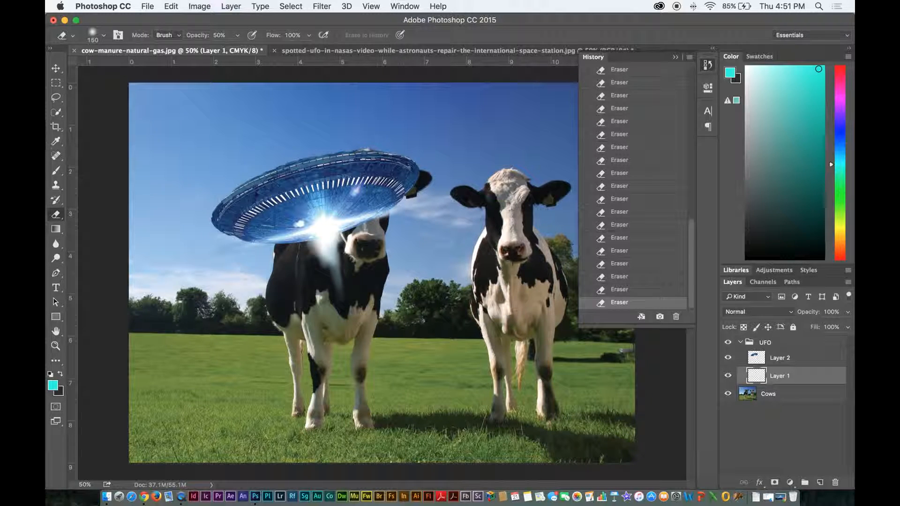
- Try the blend modes Multiply, Color Dodge, Linear Dodge (Add), Overlay and Soft Light on Layer 1
left_click(56, 69)
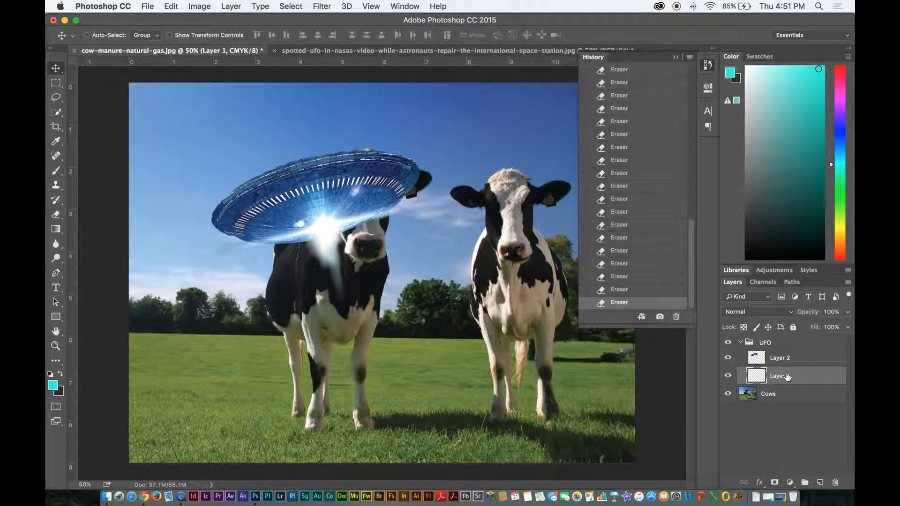
left_click(781, 314)
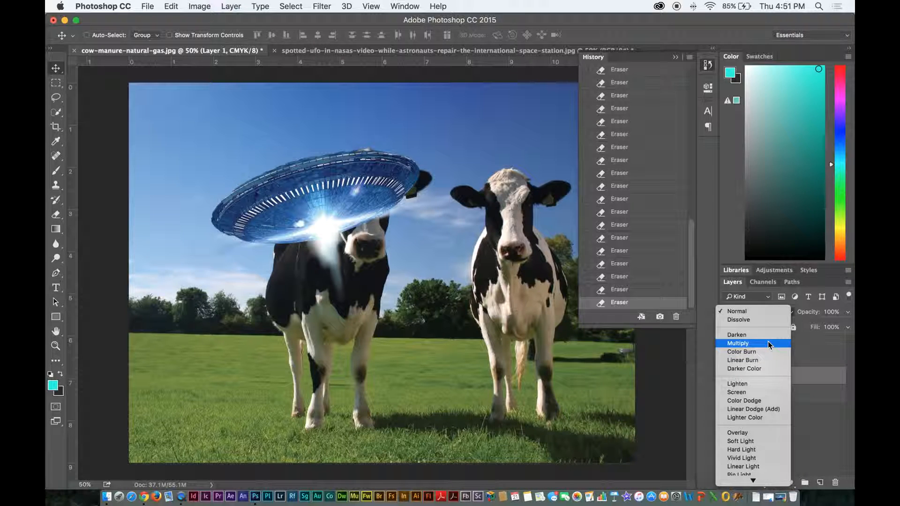
left_click(769, 344)
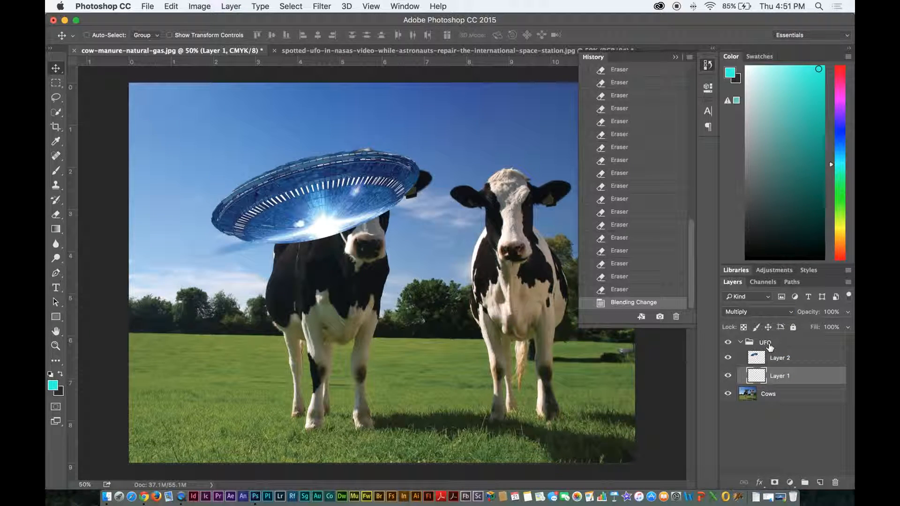
left_click(789, 313)
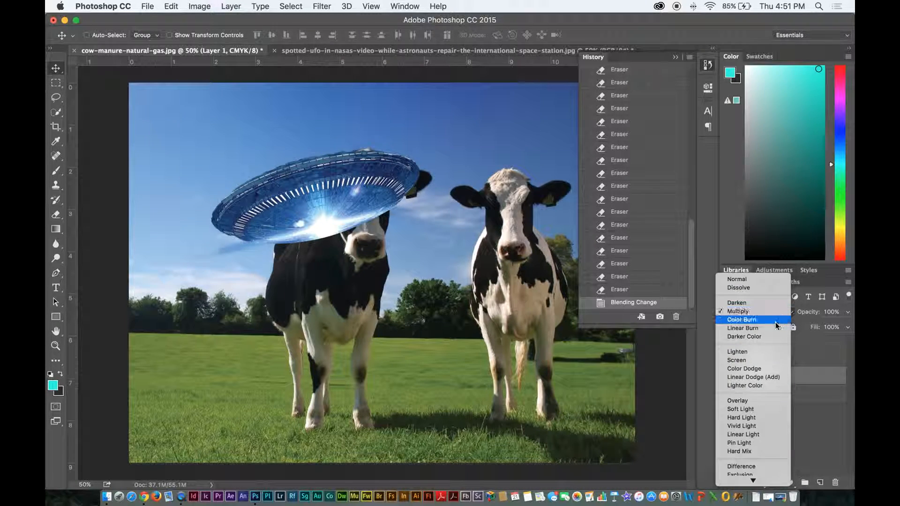
left_click(769, 369)
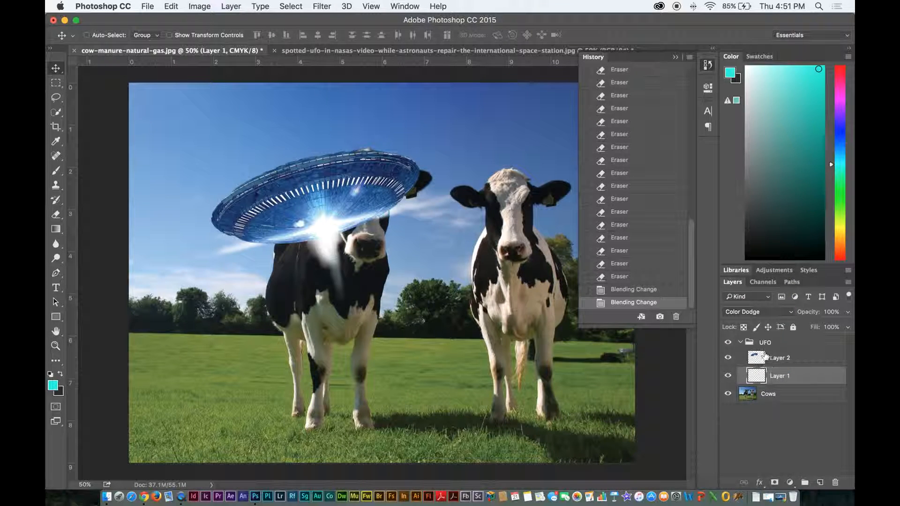
left_click(791, 314)
left_click(774, 320)
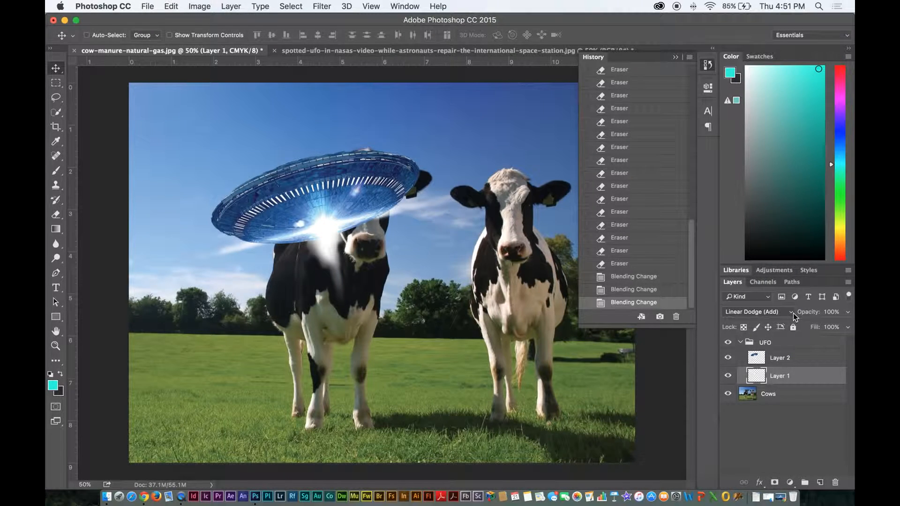
left_click(793, 313)
left_click(770, 337)
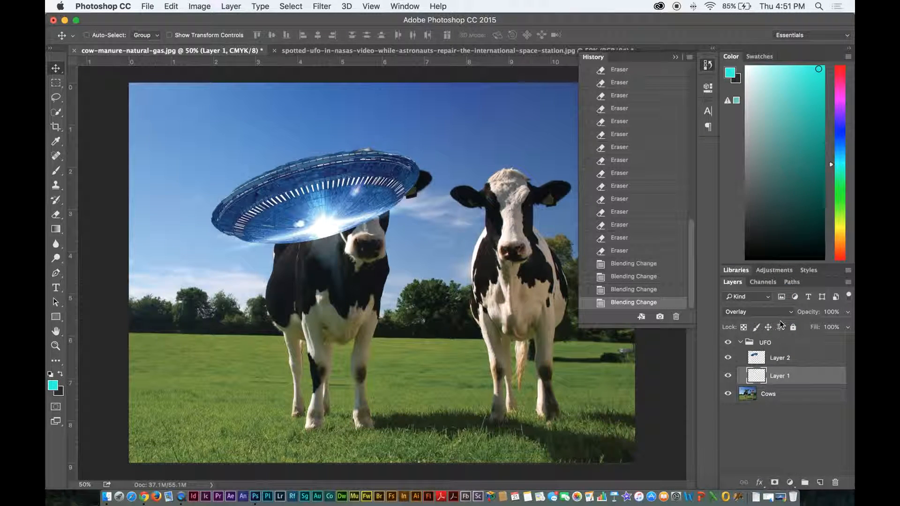
left_click(791, 314)
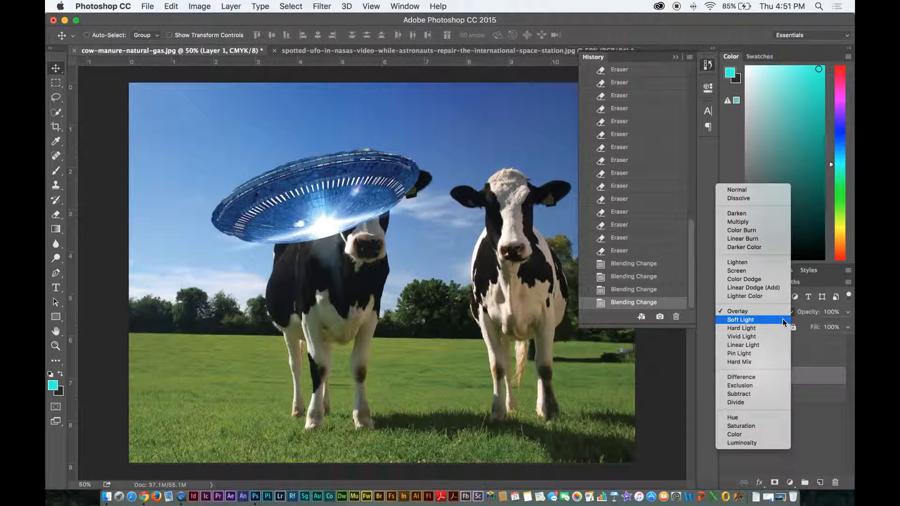
left_click(783, 321)
- Set the blend mode of the flare on Layer 1 to Hard Light
left_click(786, 314)
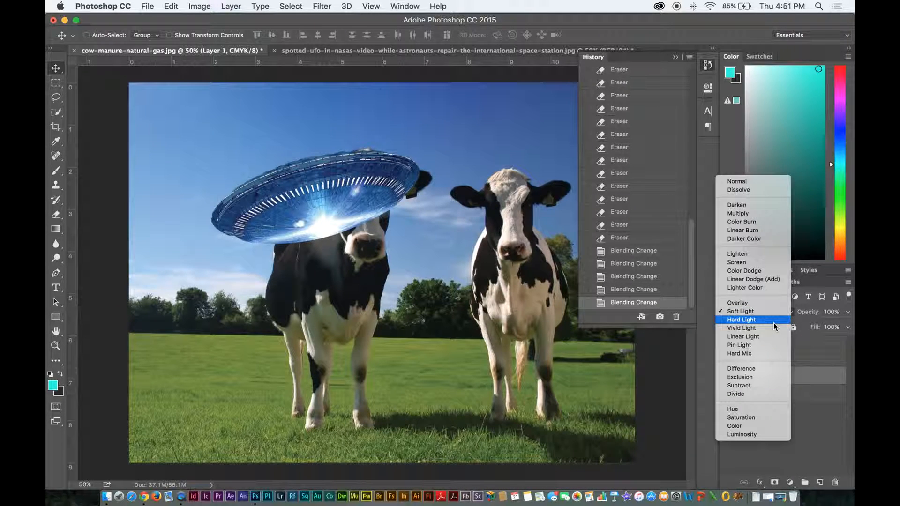
left_click(773, 321)
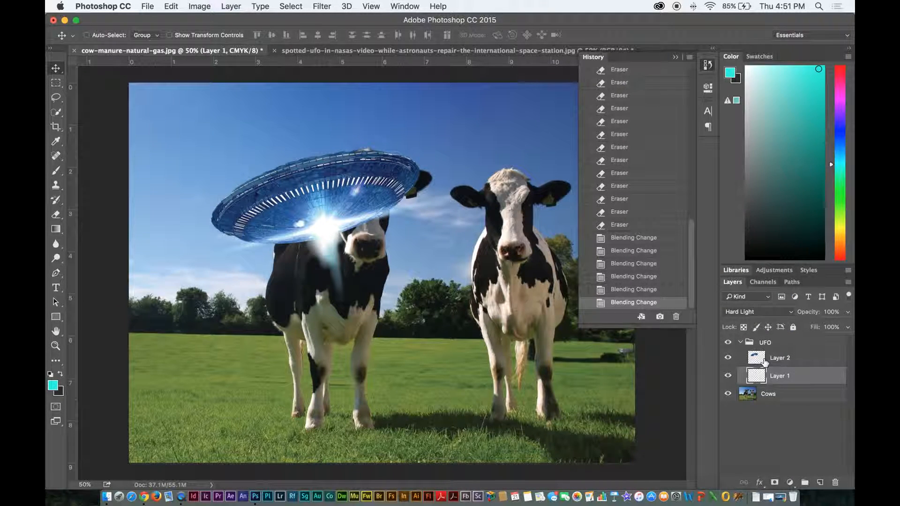
- Try moving the UFO group into the sky beside the left cow with the group's blend mode set to Normal
left_click(762, 344)
left_click_drag(312, 170, 224, 112)
left_click(762, 312)
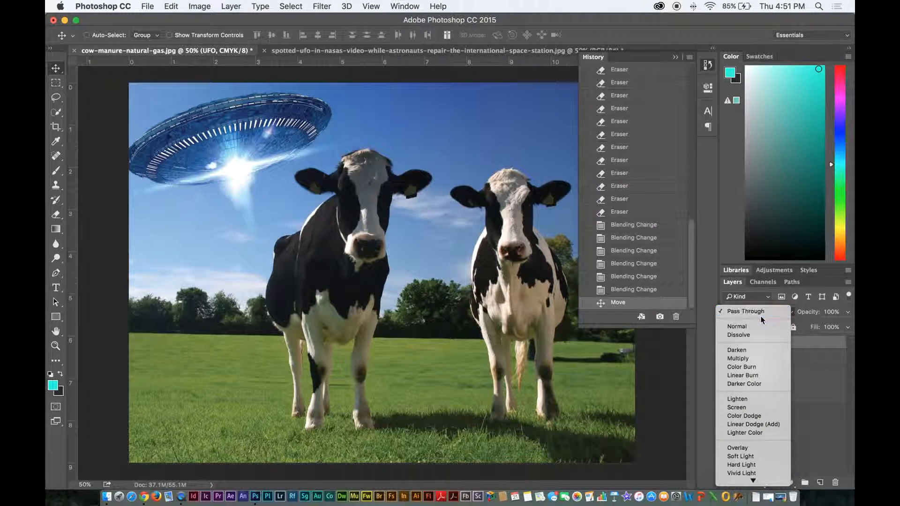
left_click(756, 328)
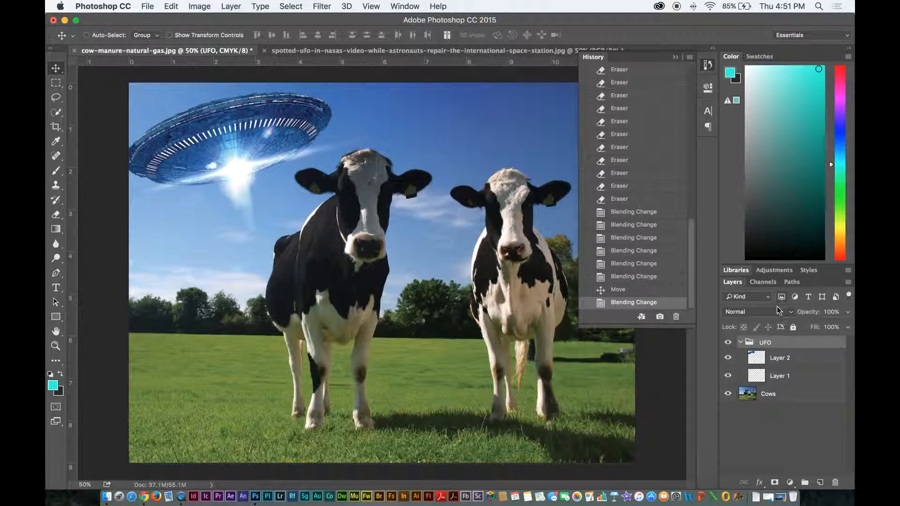
left_click(777, 310)
left_click(759, 384)
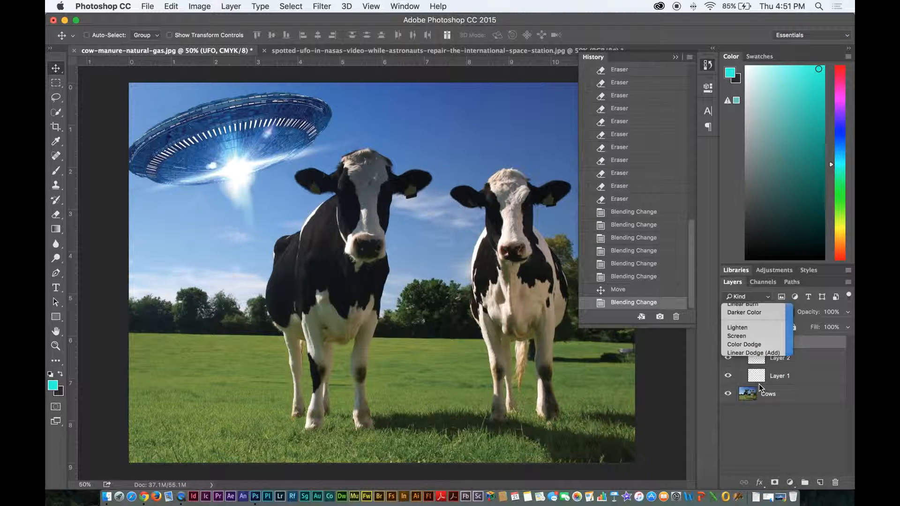
key("super+z")
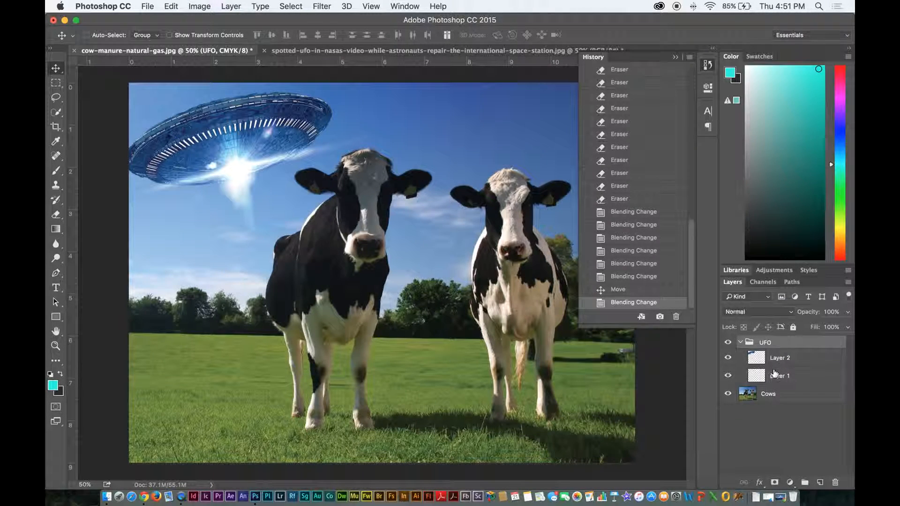
- Try the blend modes Normal, Color Burn, Color Dodge and Vivid Light on the flare in Layer 1
left_click(773, 375)
left_click(772, 314)
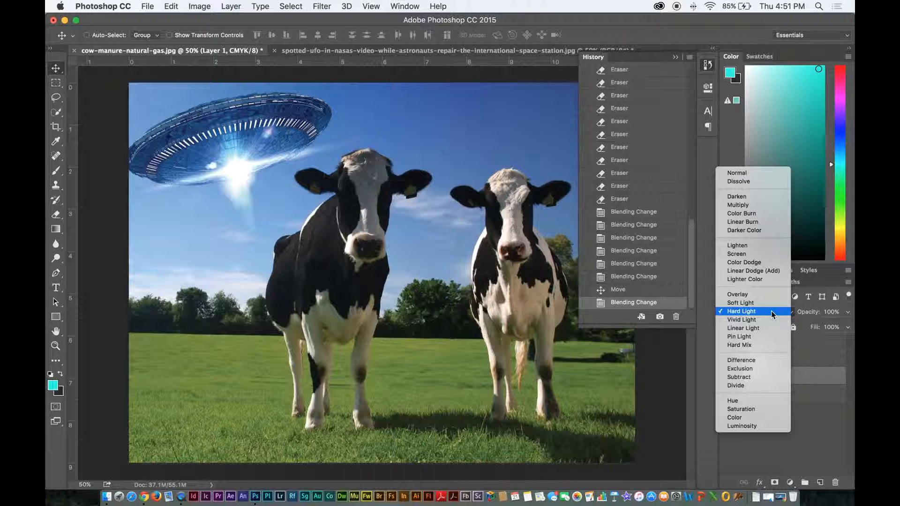
left_click(741, 174)
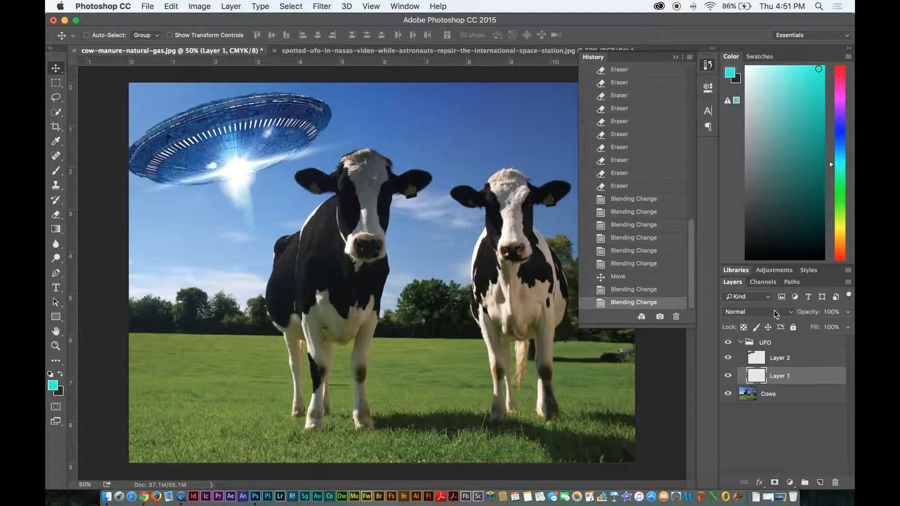
left_click(773, 311)
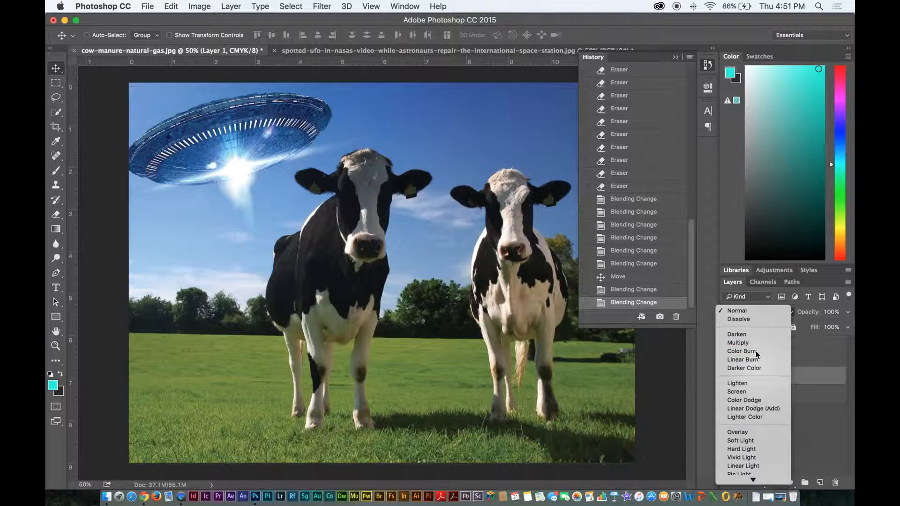
left_click(756, 350)
left_click(765, 313)
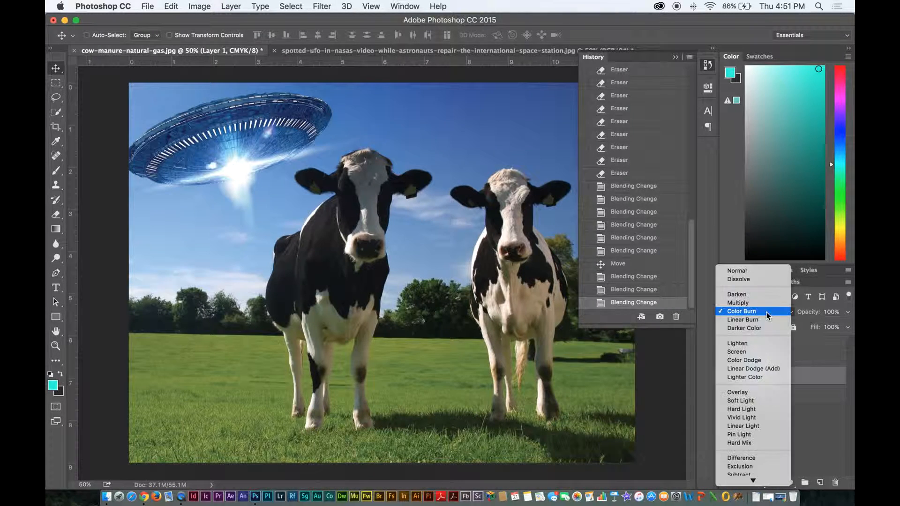
left_click(752, 362)
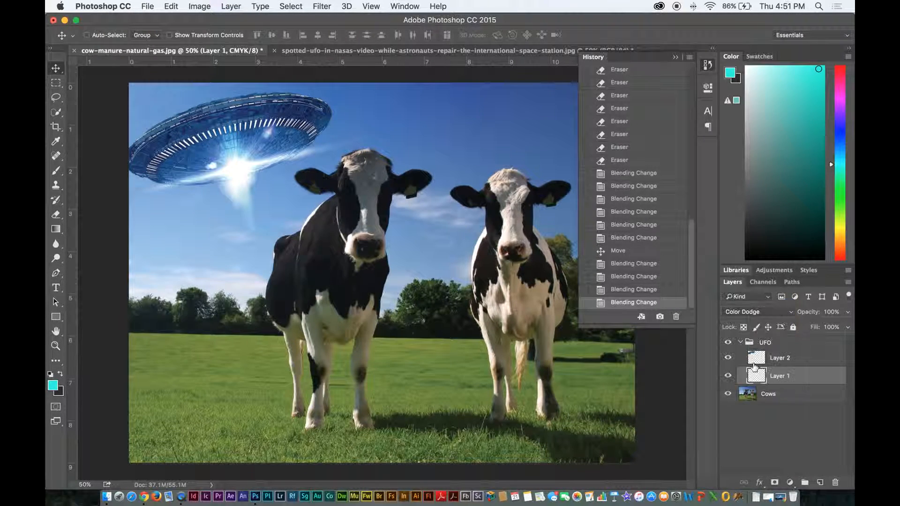
left_click(769, 314)
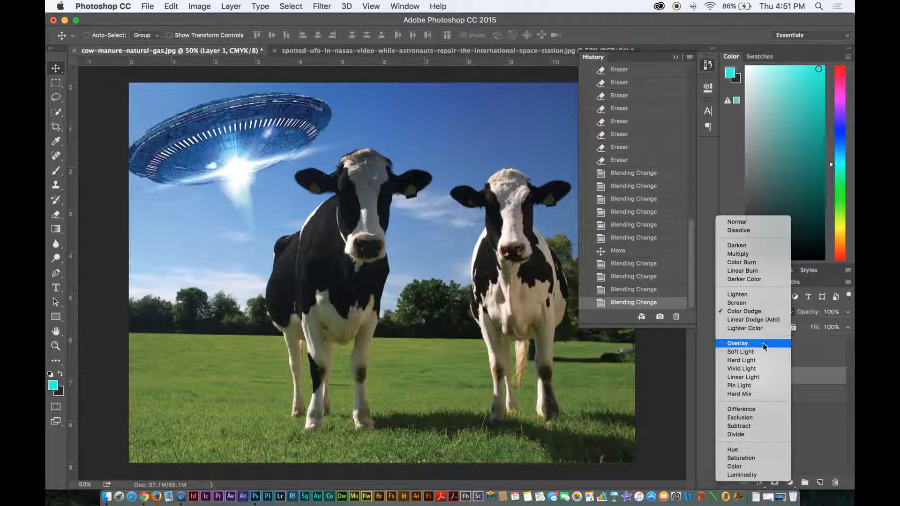
left_click(755, 367)
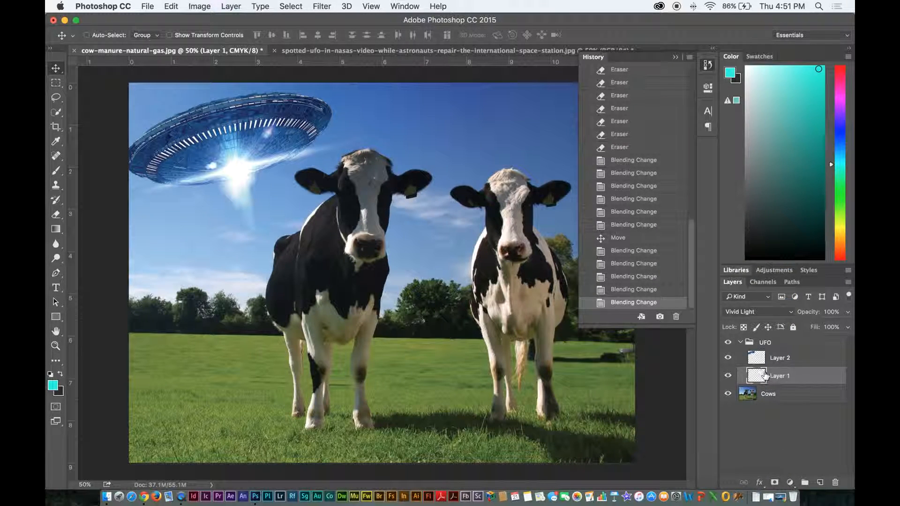
- Revert to the history state before the UFO group's move, and reposition the group in the sky at the photo's upper left
left_click(633, 288)
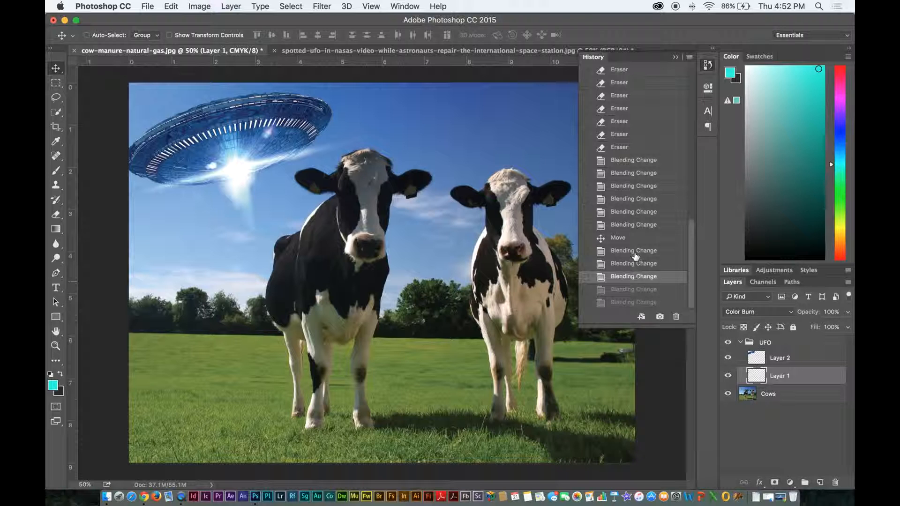
left_click(630, 226)
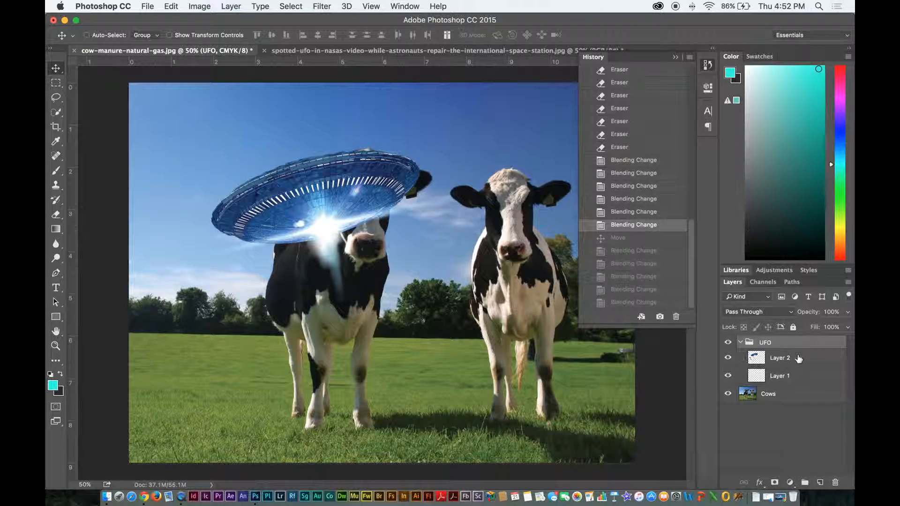
left_click_drag(377, 208, 286, 143)
- Hide and reshow Layer 1 to compare the scene with and without the flare
left_click(766, 380)
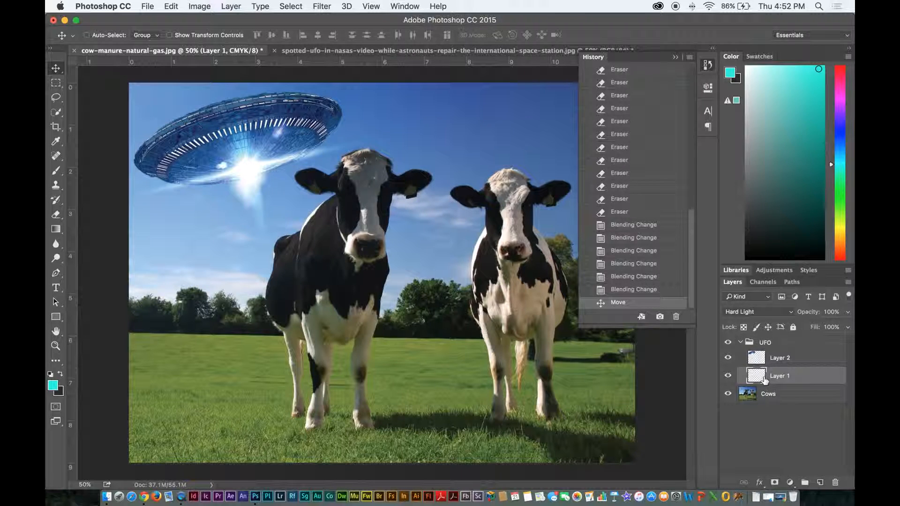
left_click(729, 376)
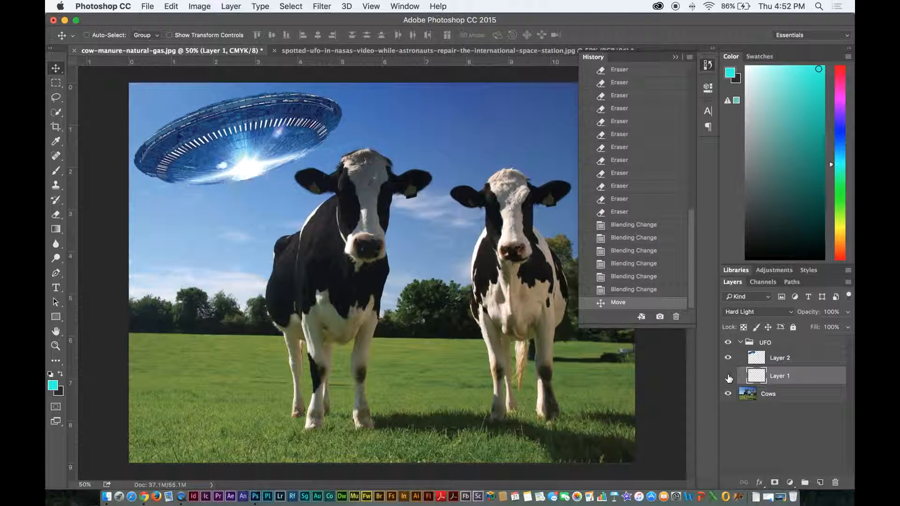
left_click(729, 376)
- Try the blend modes Divide, Difference and Hard Mix on Layer 1
left_click(774, 312)
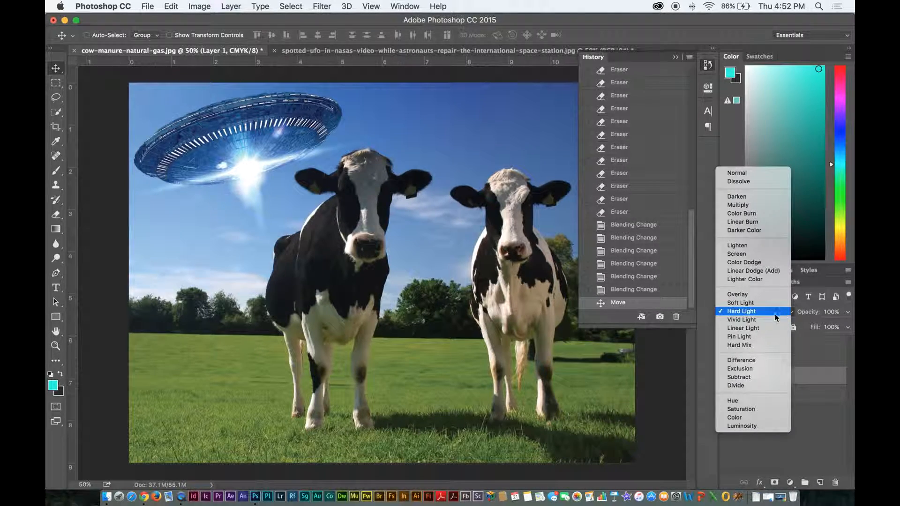
left_click(752, 387)
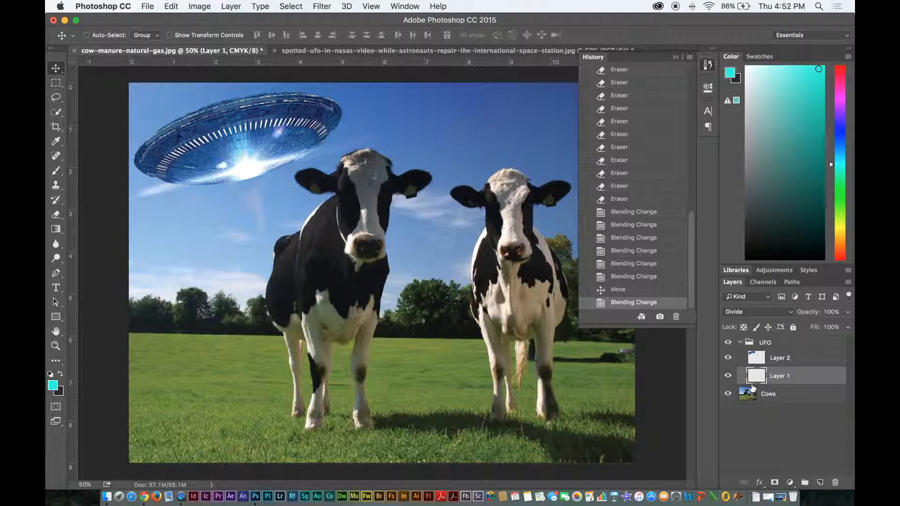
left_click(771, 312)
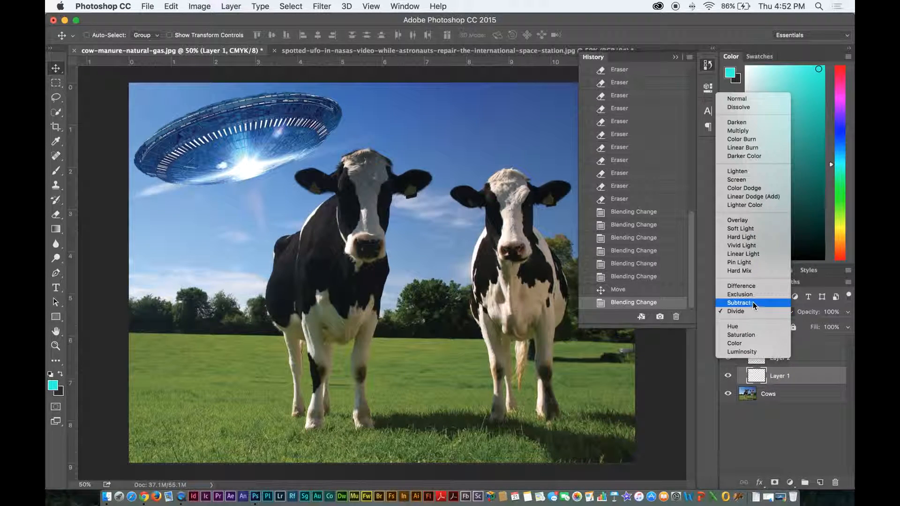
left_click(747, 285)
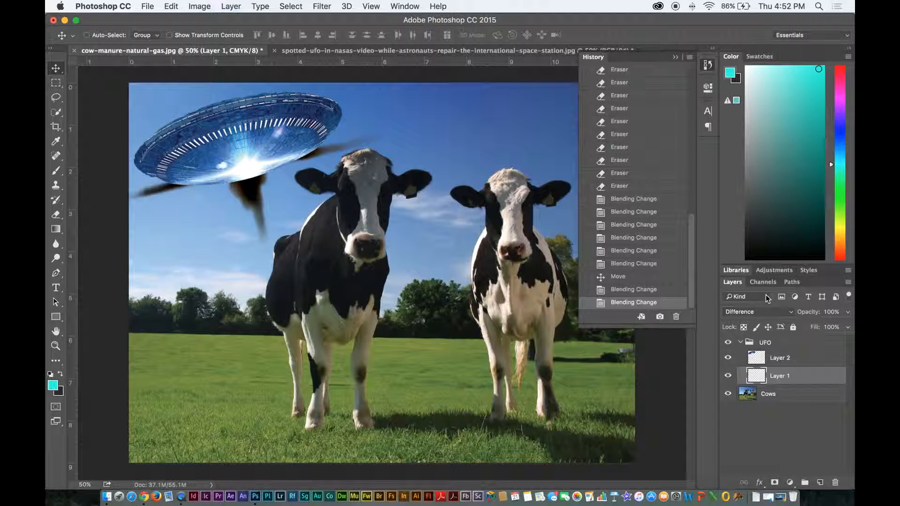
left_click(758, 311)
left_click(746, 297)
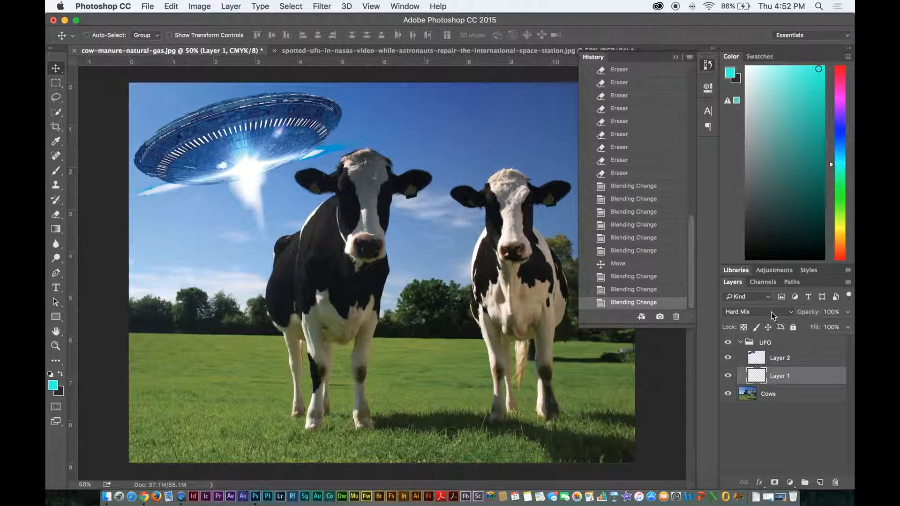
- Compare Pin Light with Normal on Layer 1 and set the flare's blend mode to Pin Light
left_click(771, 311)
left_click(752, 300)
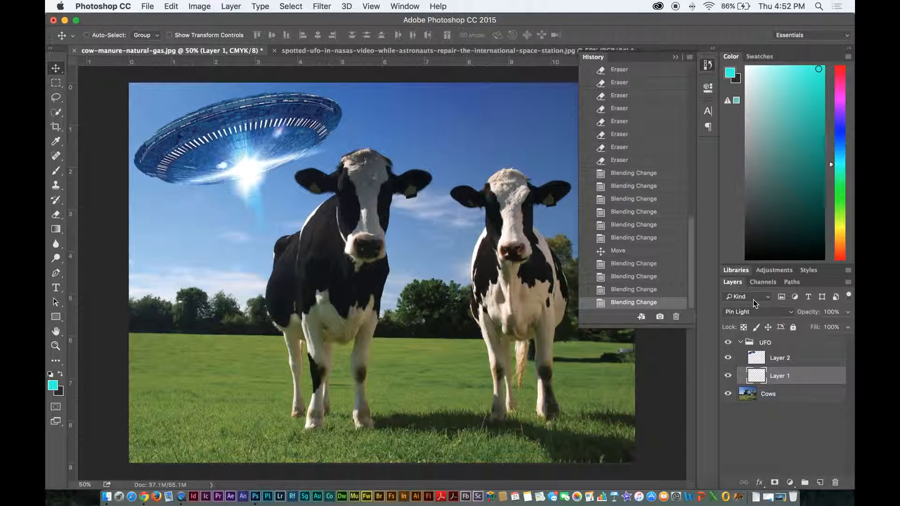
left_click(758, 310)
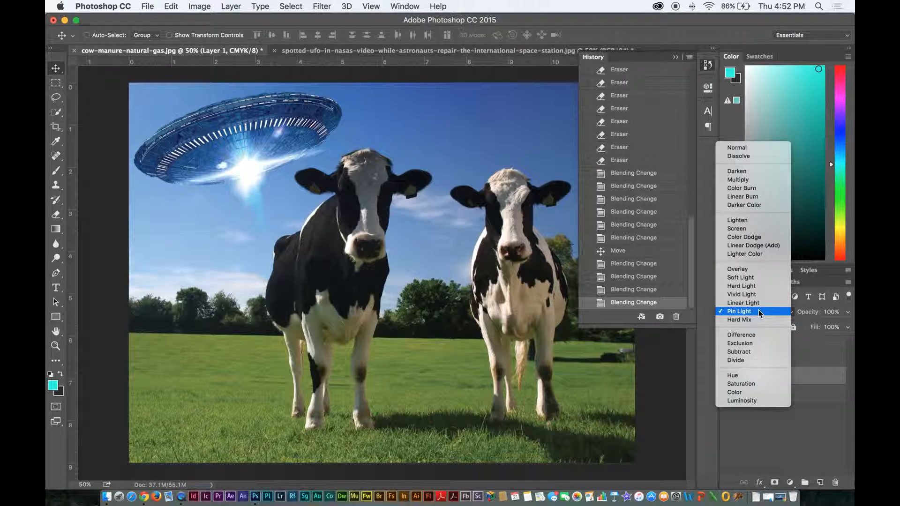
left_click(748, 312)
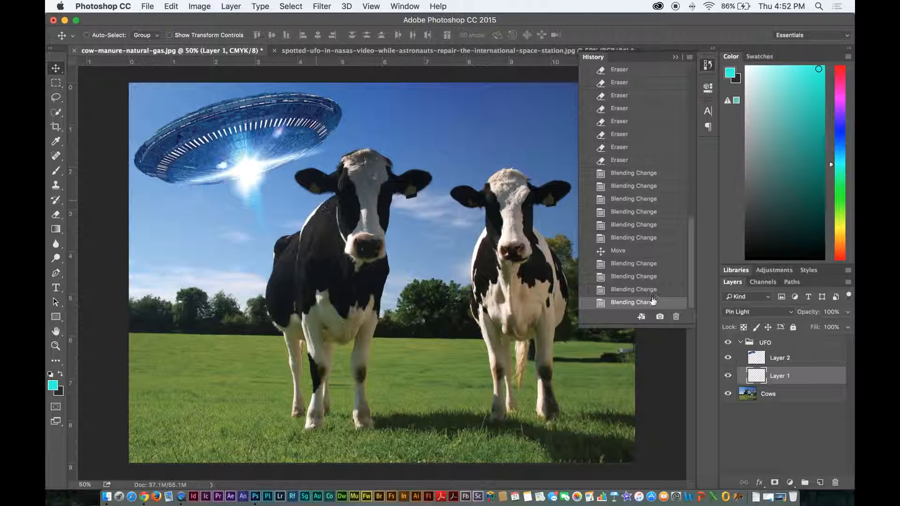
left_click(767, 311)
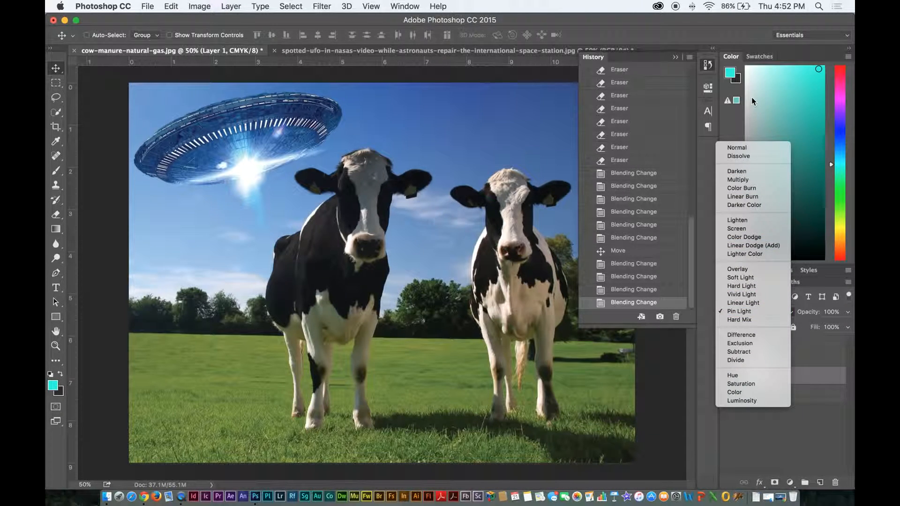
left_click(743, 191)
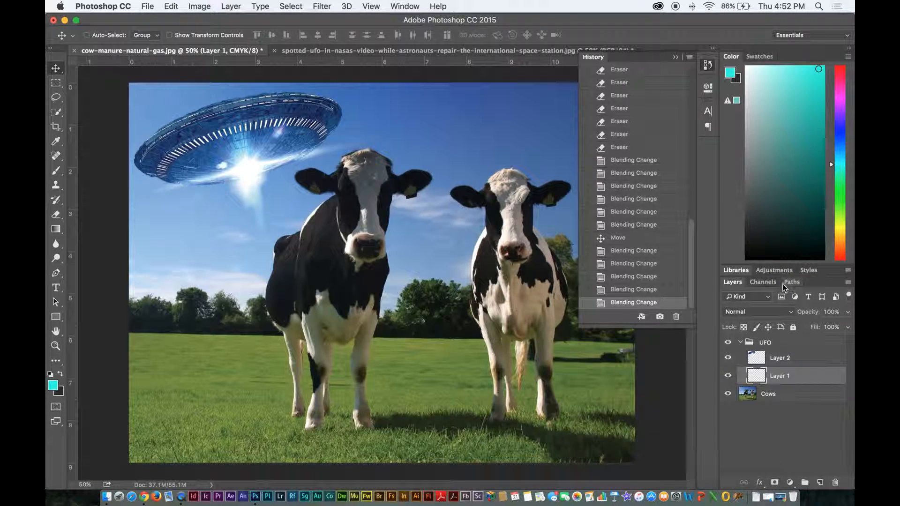
left_click(772, 311)
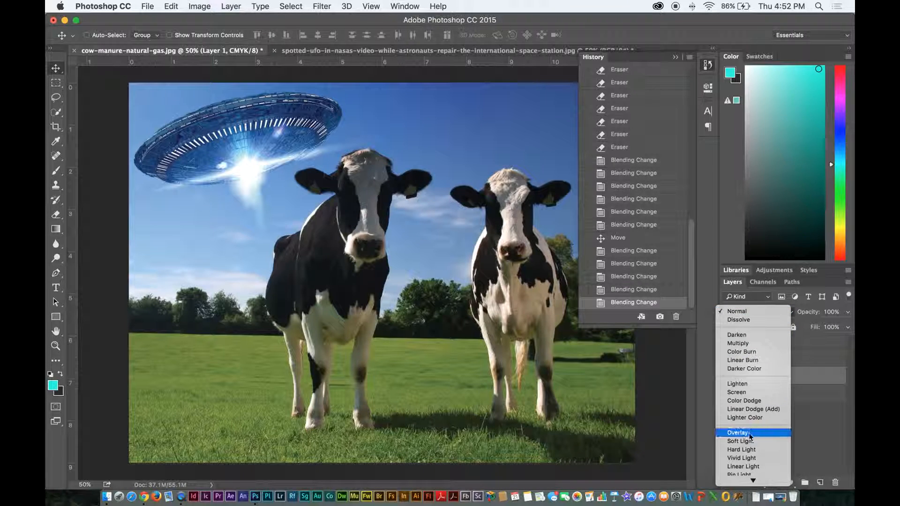
mouse_move(750, 478)
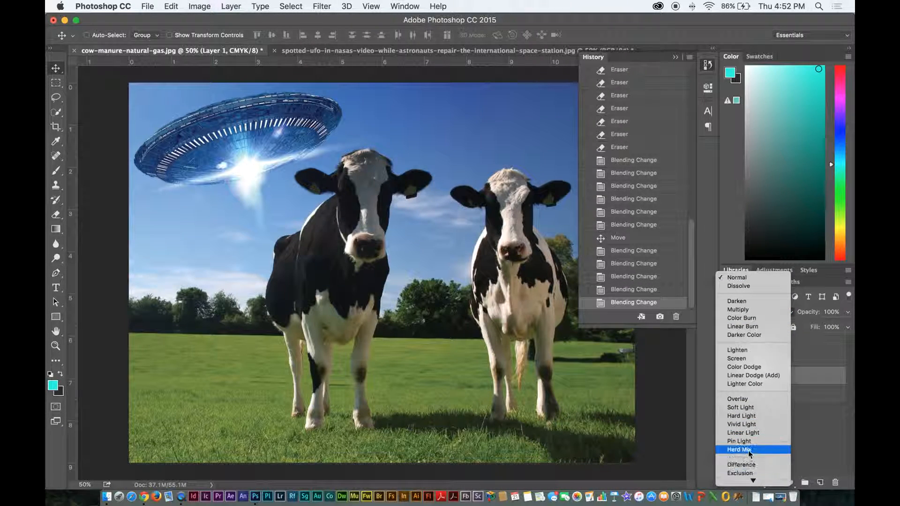
left_click(745, 441)
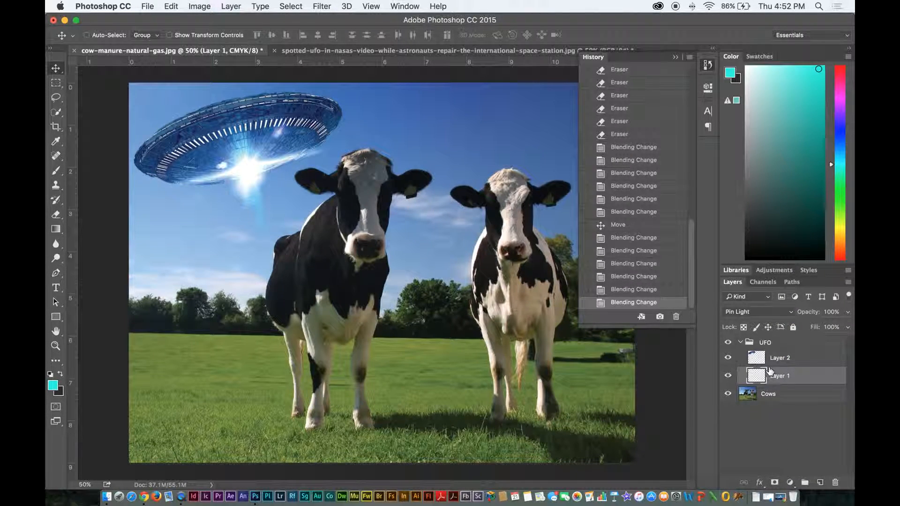
- Try a duplicate of Layer 1 to strengthen the flare, toggling its visibility to compare, and delete the duplicate
left_click_drag(758, 377, 760, 364)
left_click(727, 375)
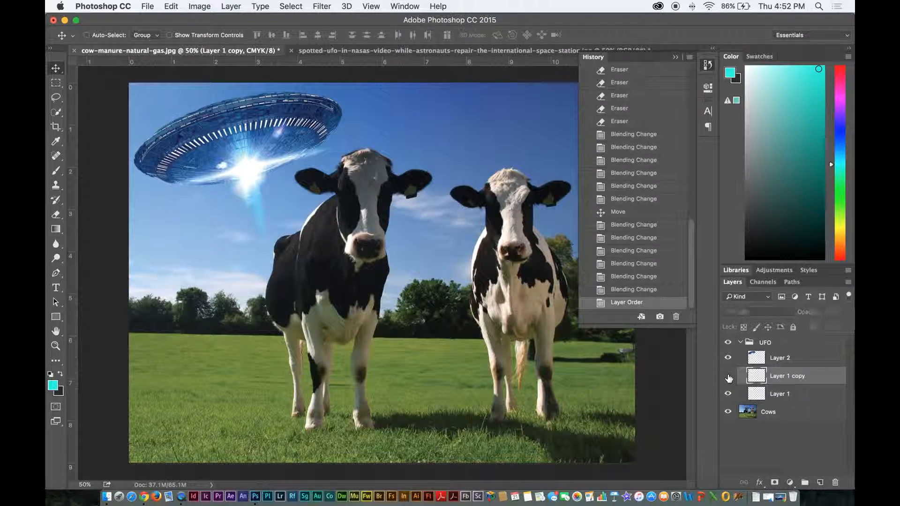
left_click(728, 375)
left_click(728, 375)
left_click(728, 377)
left_click(728, 377)
key("Delete")
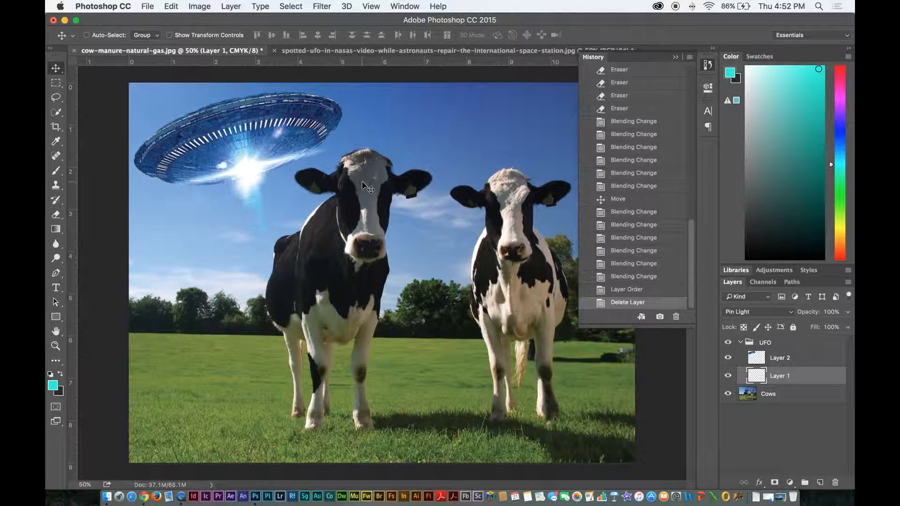
- Collapse the UFO group and place a duplicate of it above the right cow
key("super+minus")
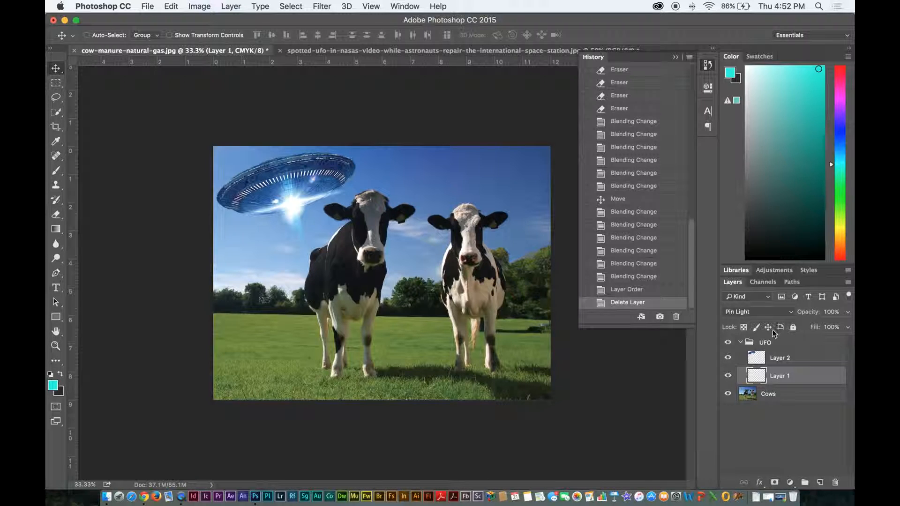
left_click(743, 344)
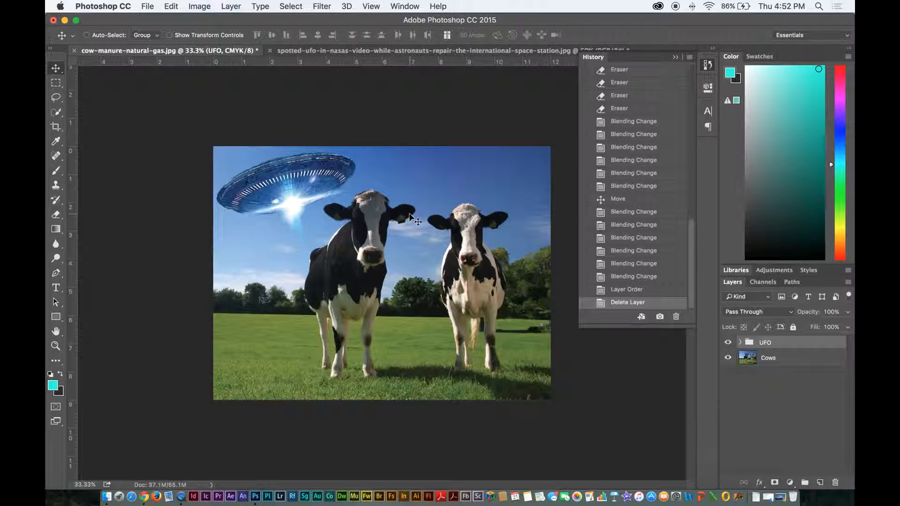
left_click(754, 360)
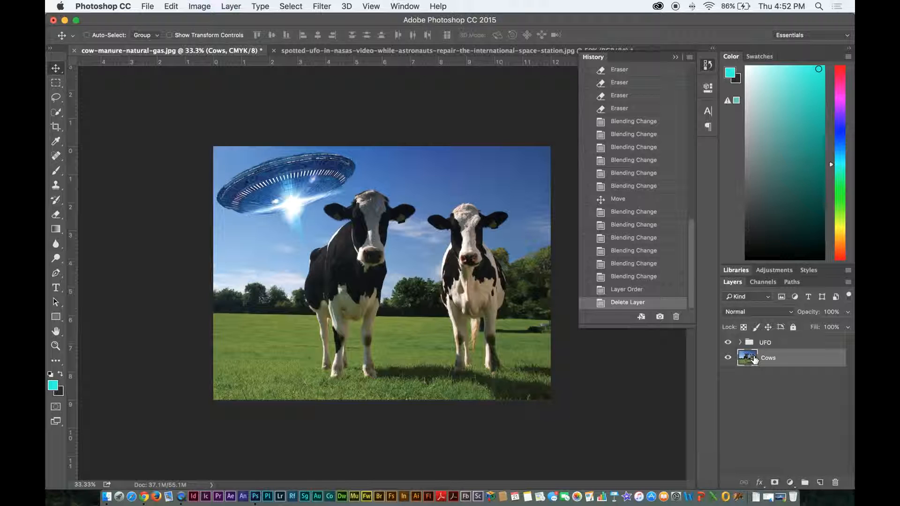
left_click(759, 345)
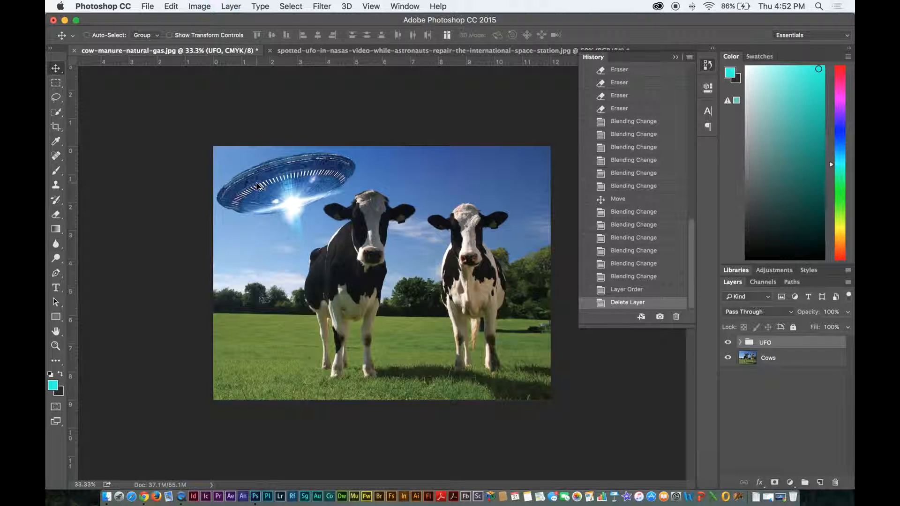
left_click_drag(256, 182, 434, 195)
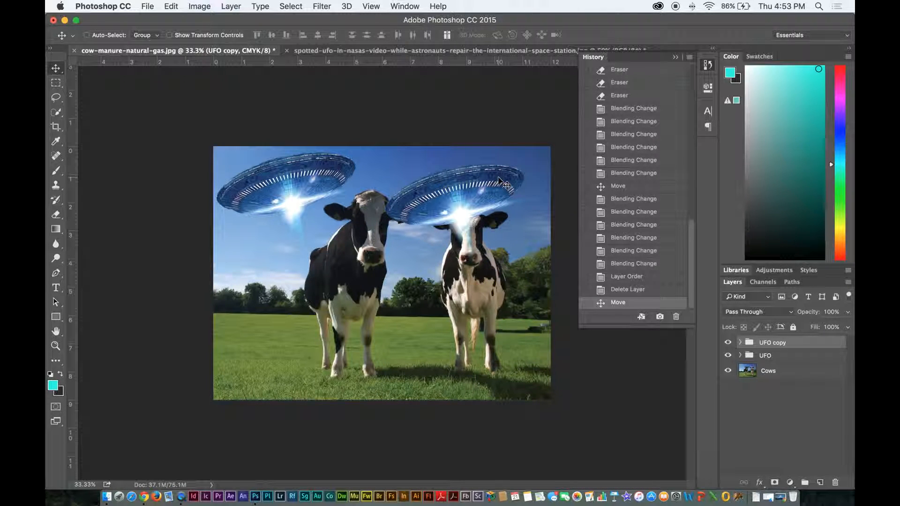
- Examine the edges and light flares of both UFOs up close against the cows and the sky
key("super+plus")
key("super+plus")
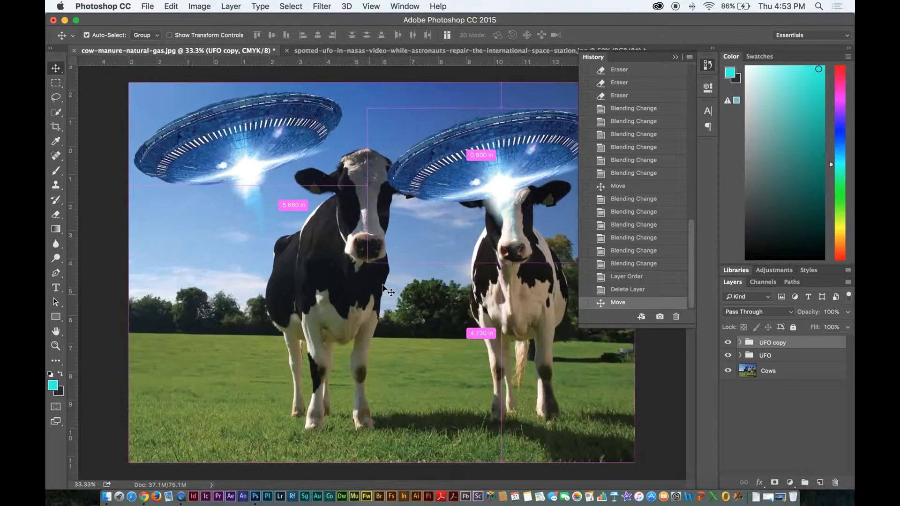
key("super+plus")
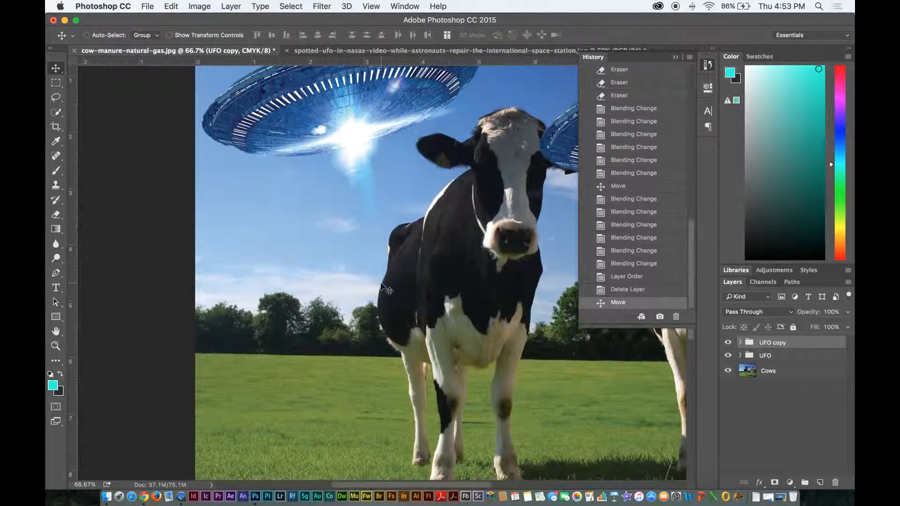
scroll(380, 286, "right", 10)
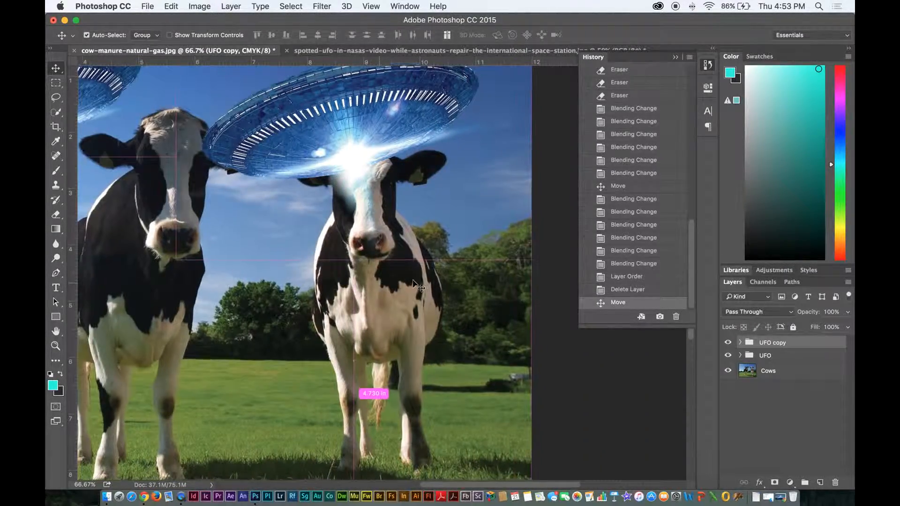
key("super+minus")
key("super+plus")
key("super+minus")
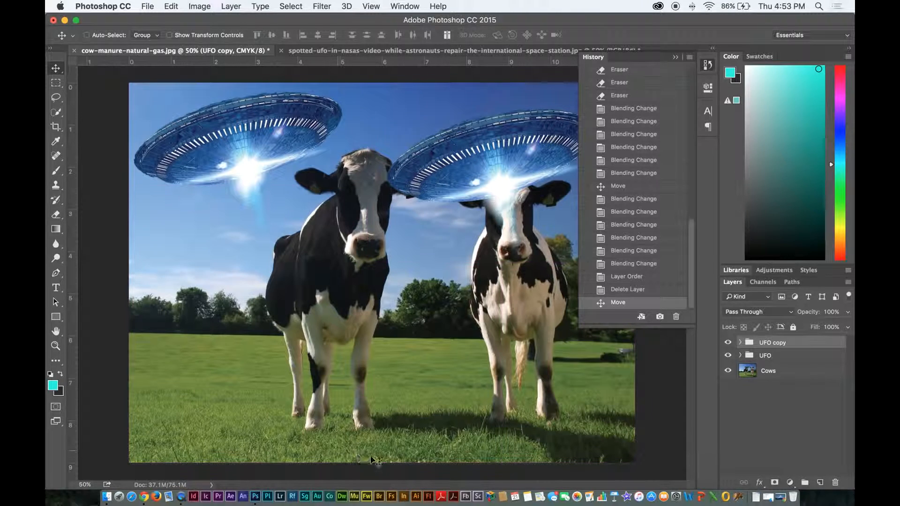
key("super+minus")
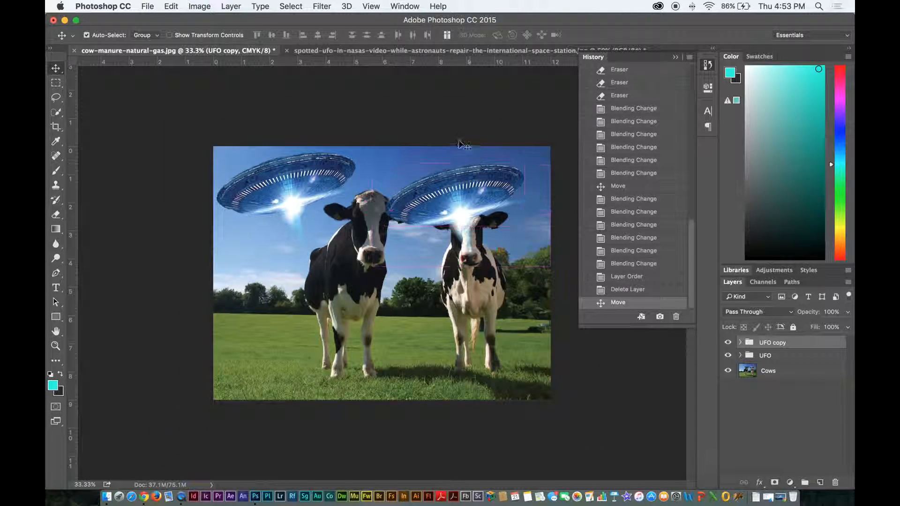
- Scale the UFO copy group to about 39%, rotate it about 30 degrees, and place it in the sky above the right cow
key("super+t")
left_click_drag(372, 162, 468, 217)
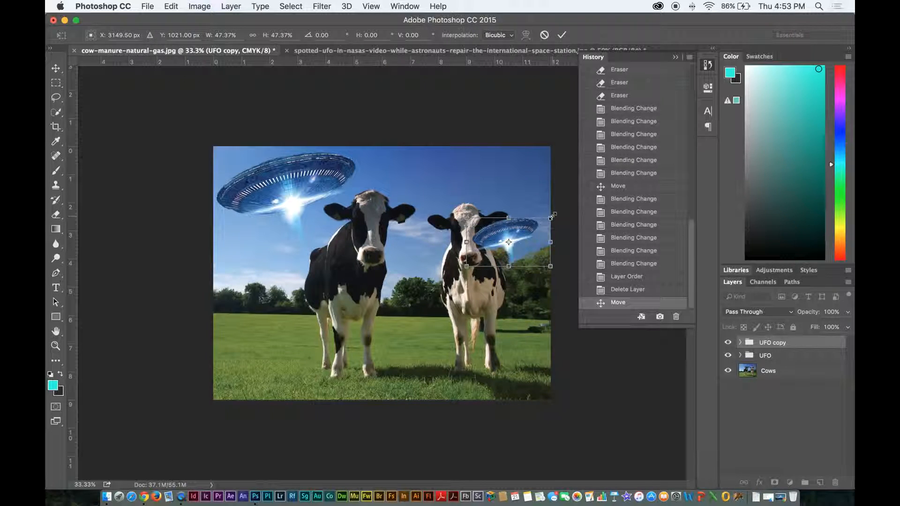
left_click_drag(558, 210, 528, 229)
left_click_drag(526, 199, 523, 195)
left_click_drag(486, 159, 497, 175)
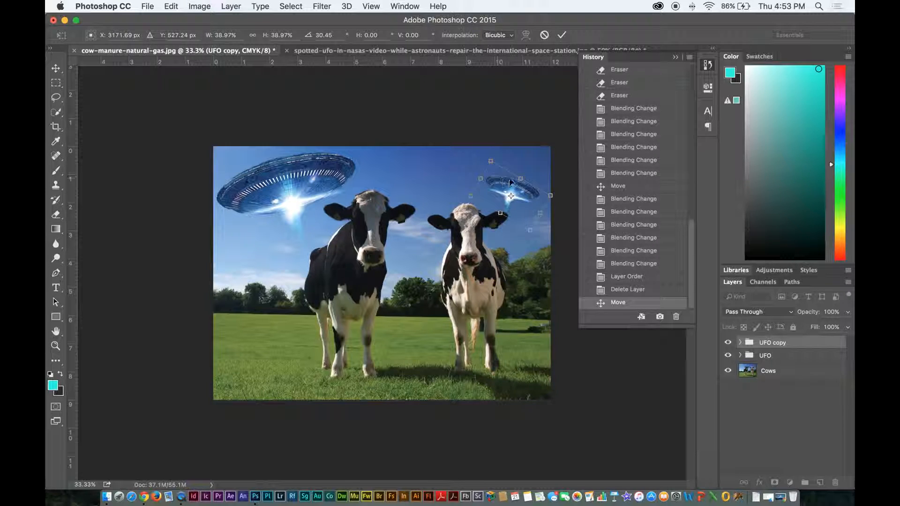
key("Return")
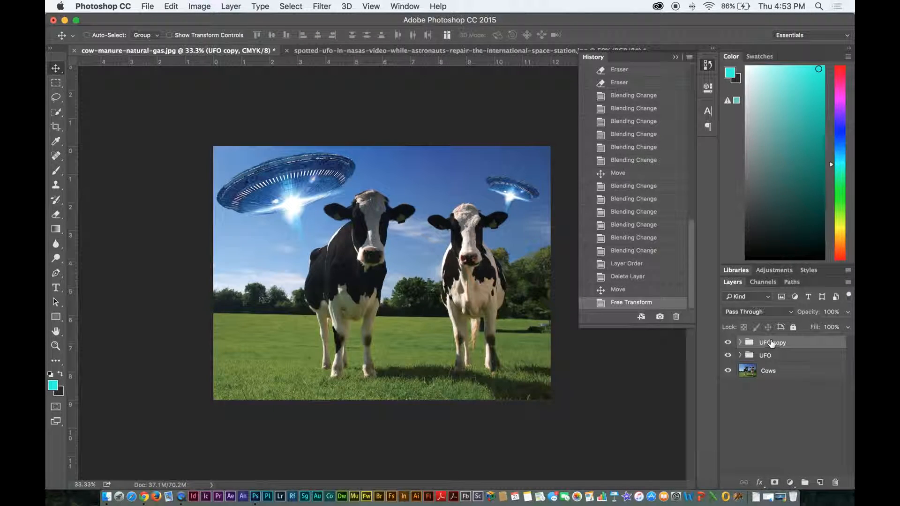
- Merge the UFO copy group into a single layer and apply a Gaussian Blur with a radius of 16.2 pixels
right_click(771, 343)
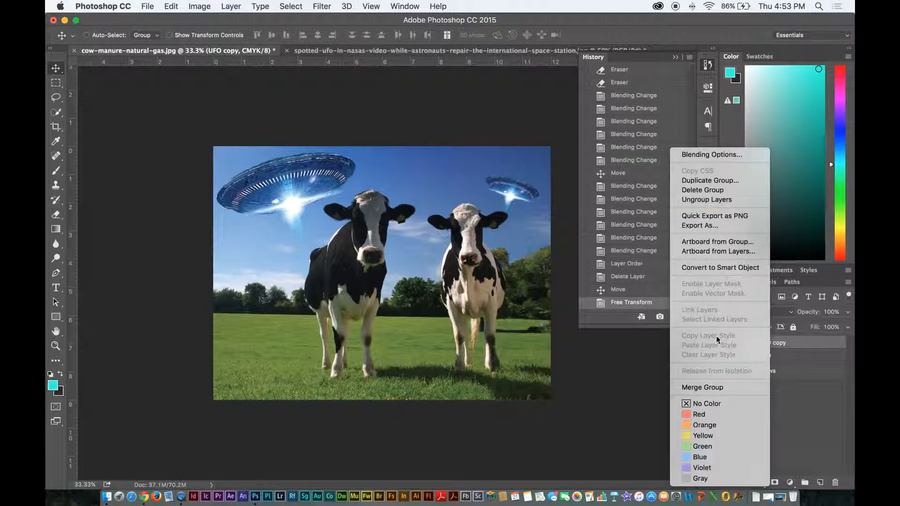
left_click(702, 387)
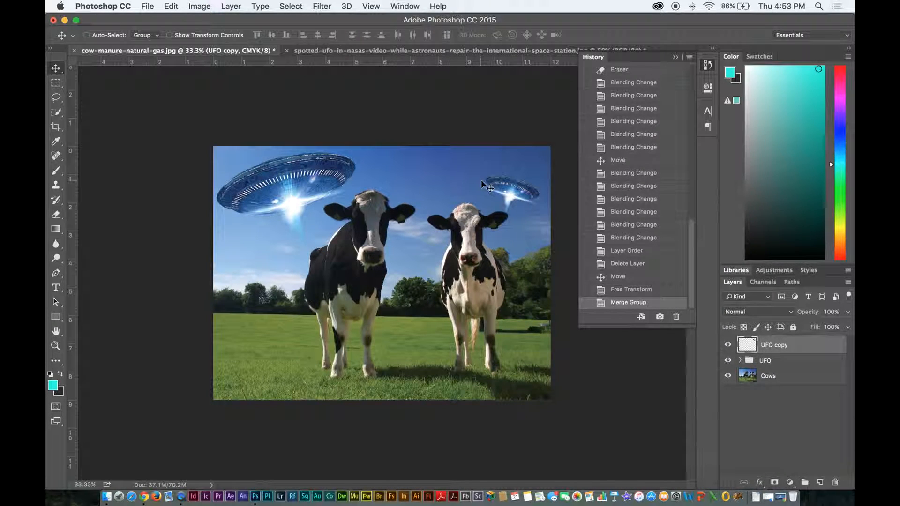
left_click(165, 6)
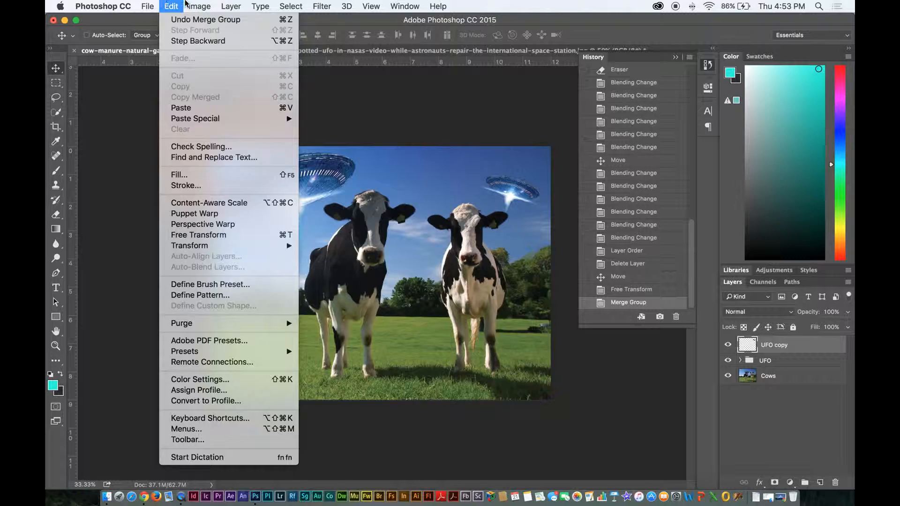
mouse_move(322, 6)
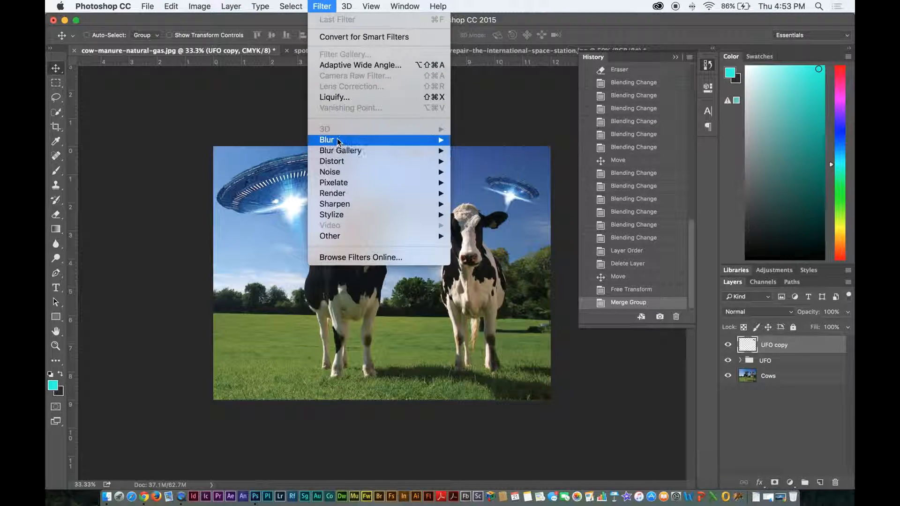
mouse_move(338, 142)
left_click(492, 185)
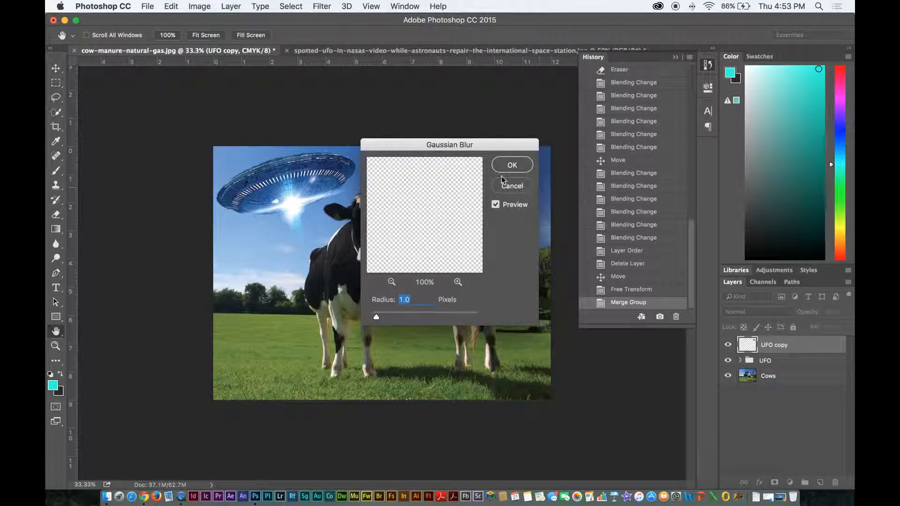
left_click_drag(450, 144, 256, 146)
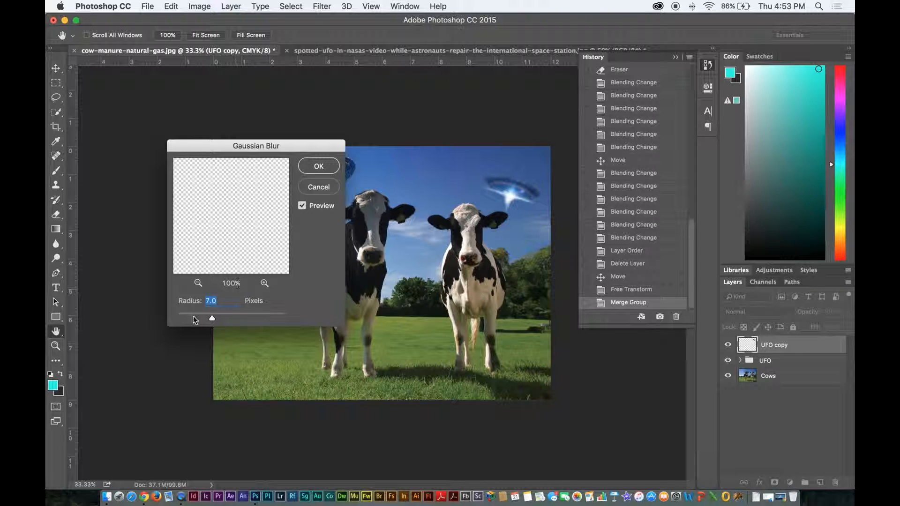
left_click_drag(199, 318, 197, 319)
left_click(224, 319)
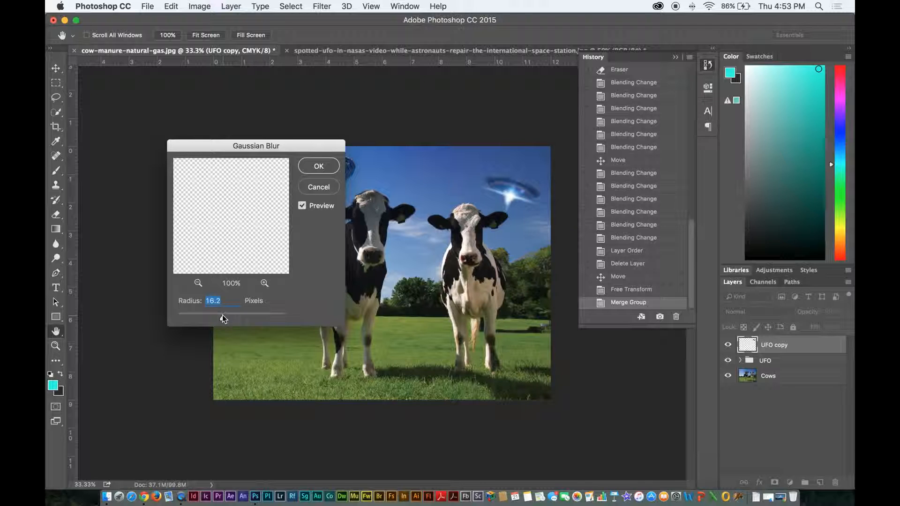
left_click(327, 165)
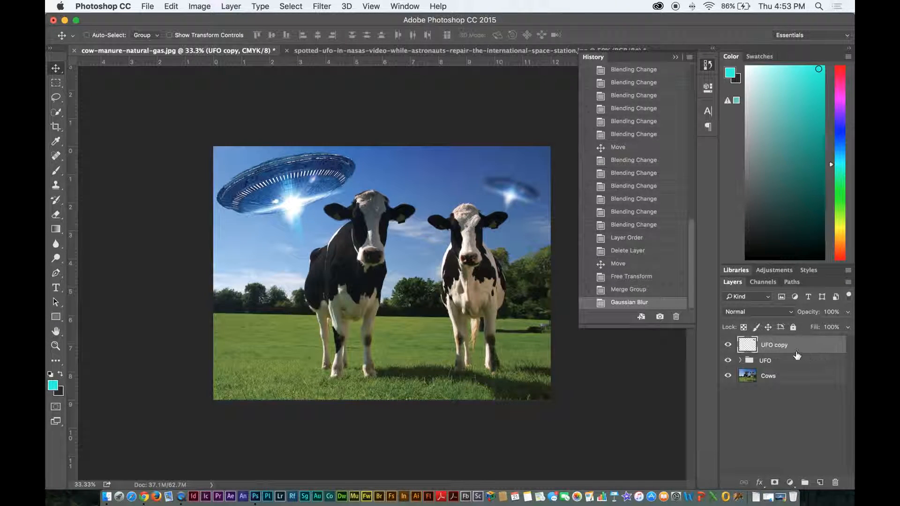
- Shrink the blurred UFO and place a transformed duplicate of it below, beside the right cow's head
key("super+t")
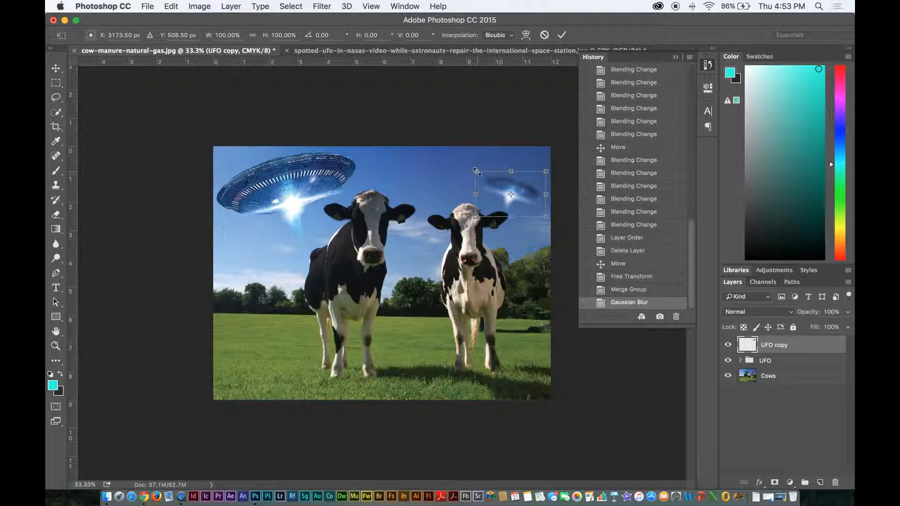
left_click_drag(476, 171, 543, 242)
key("Return")
key("super+t")
key("super+z")
key("Return")
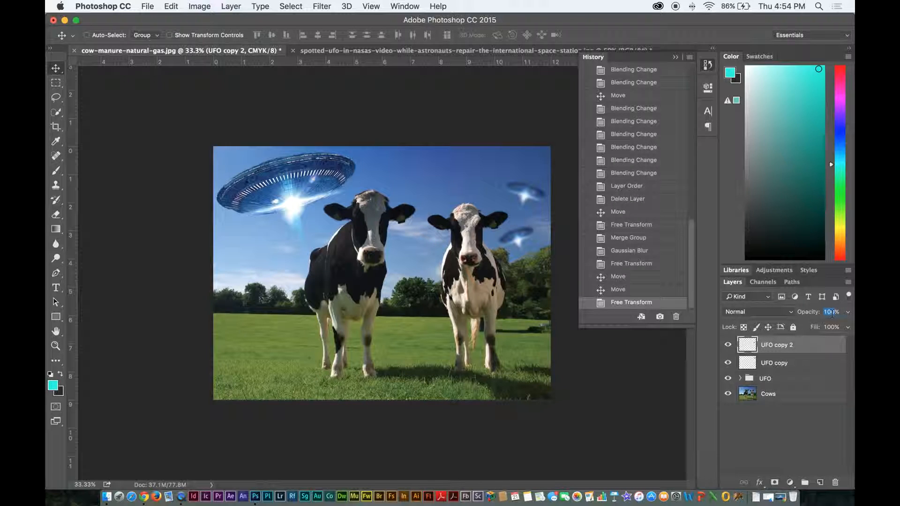
- Set the UFO copy 2 layer's opacity to 60%, scale it to about 91%, and readjust its tilt
type("70")
key("Return")
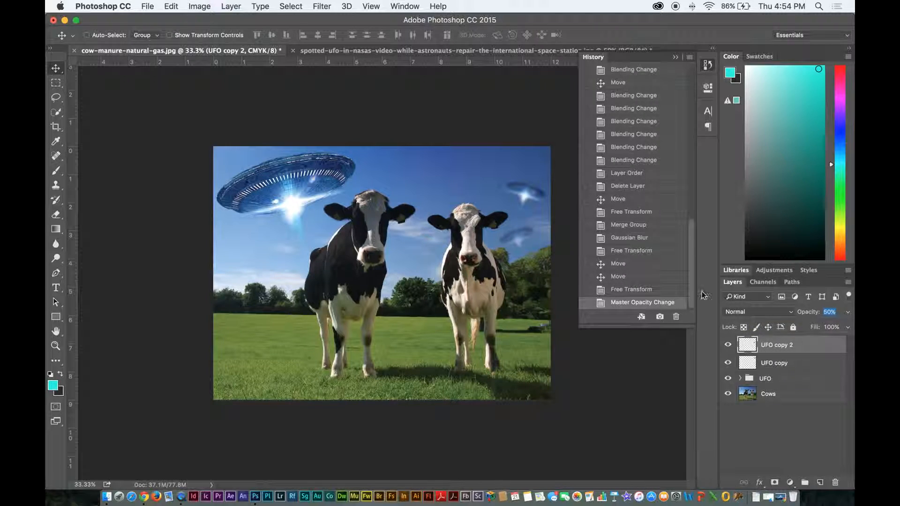
key("super+t")
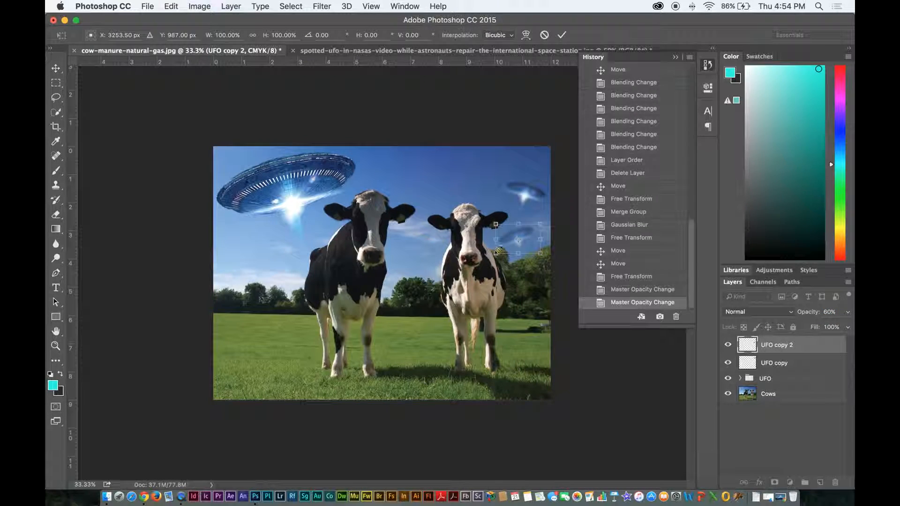
left_click_drag(540, 227, 538, 229)
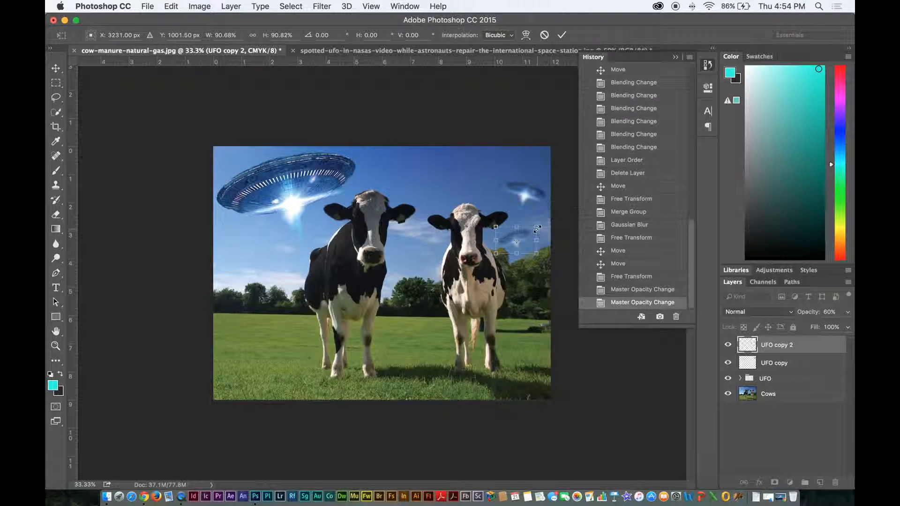
key("Return")
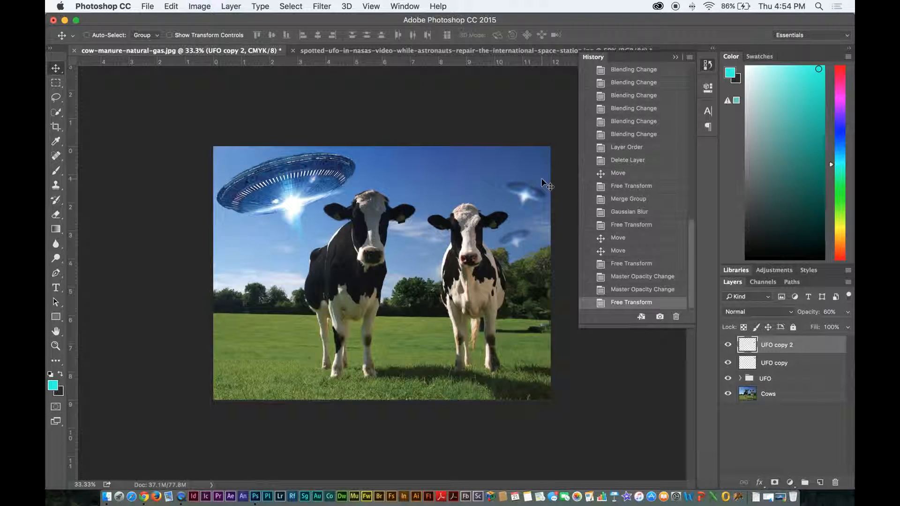
key("super+t")
left_click_drag(540, 219, 546, 221)
key("Return")
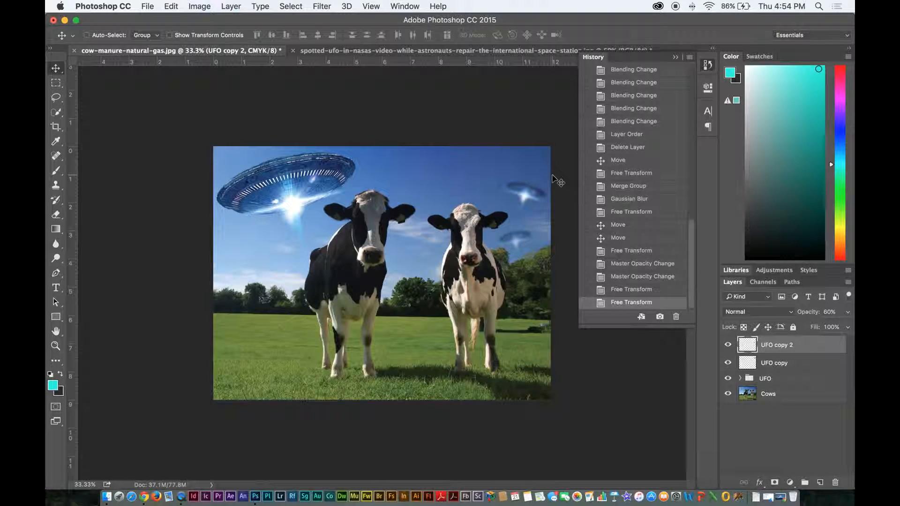
- Open a Curves adjustment for the Cows layer and place the dialog so that both cows are visible
left_click(769, 398)
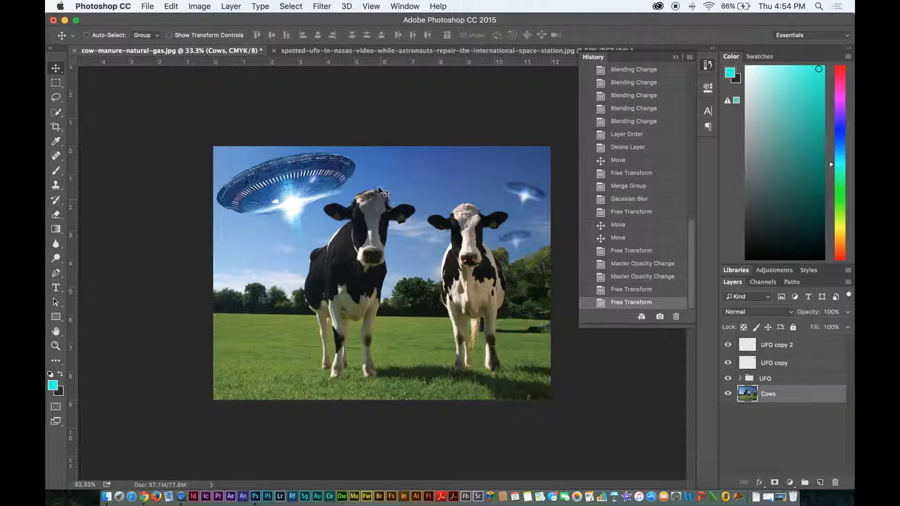
left_click(198, 6)
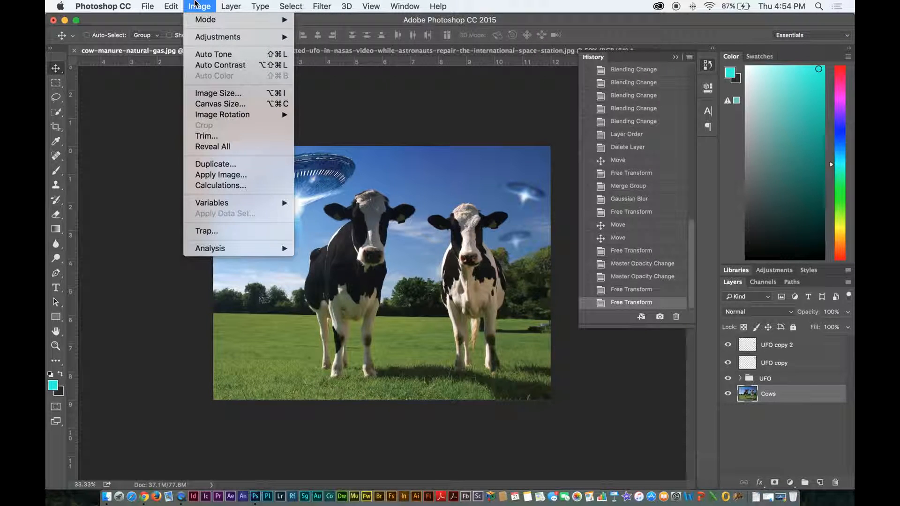
left_click(360, 267)
key("super+plus")
key("super+plus")
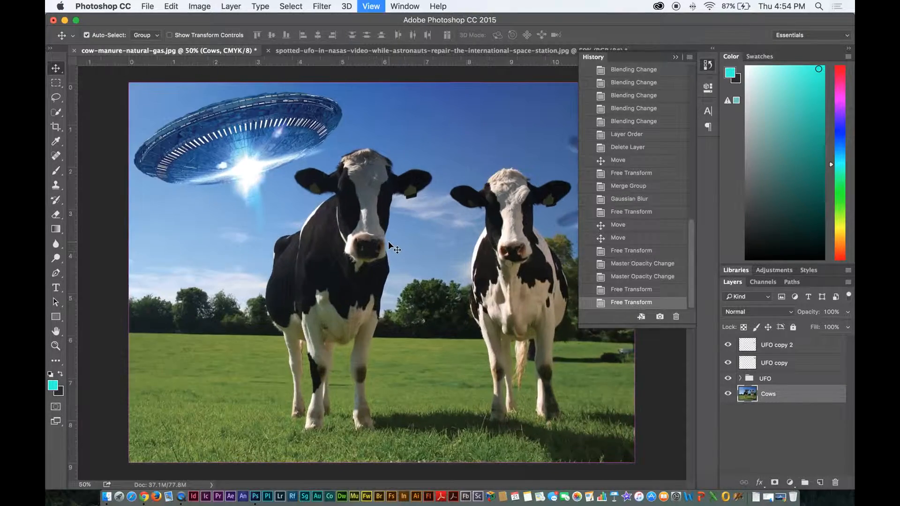
key("super+minus")
key("super+minus")
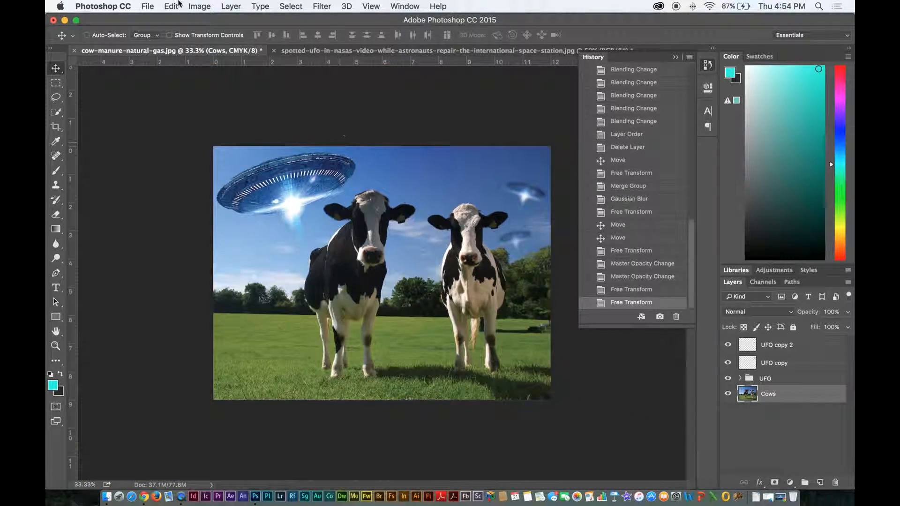
left_click(199, 6)
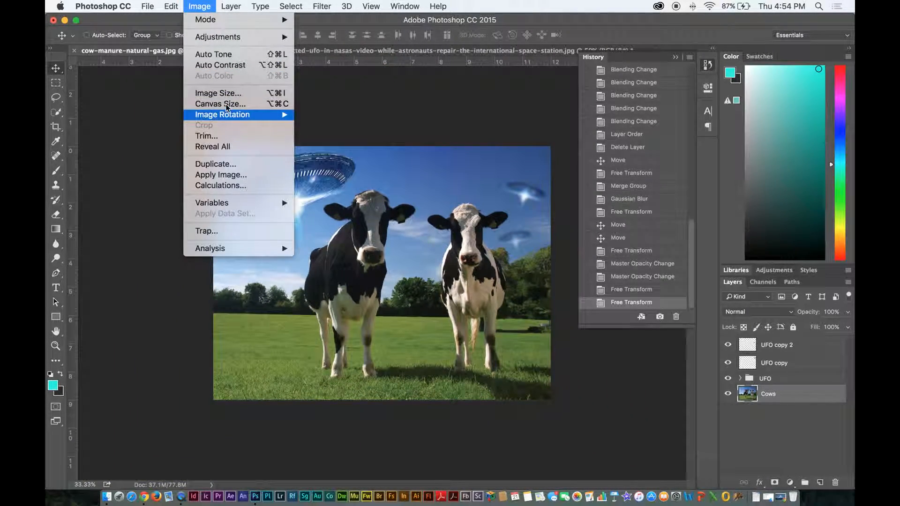
mouse_move(284, 40)
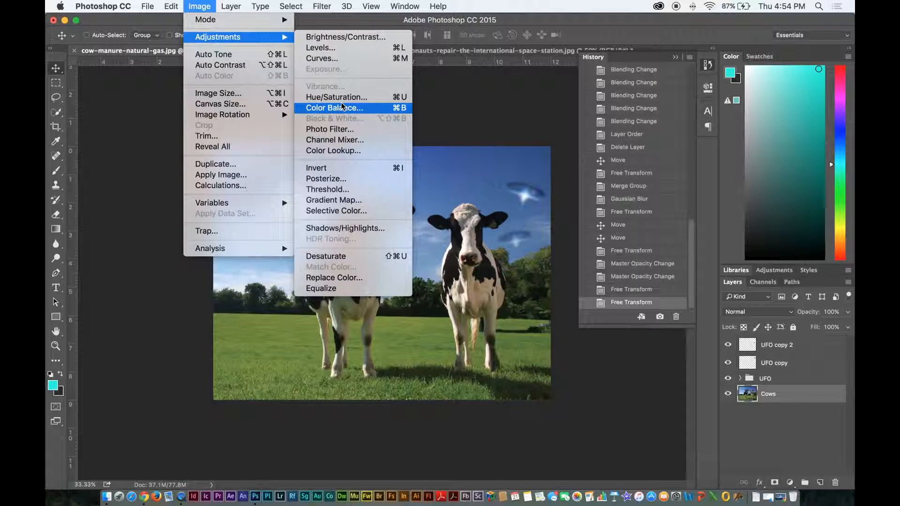
left_click(328, 58)
left_click_drag(376, 110, 223, 70)
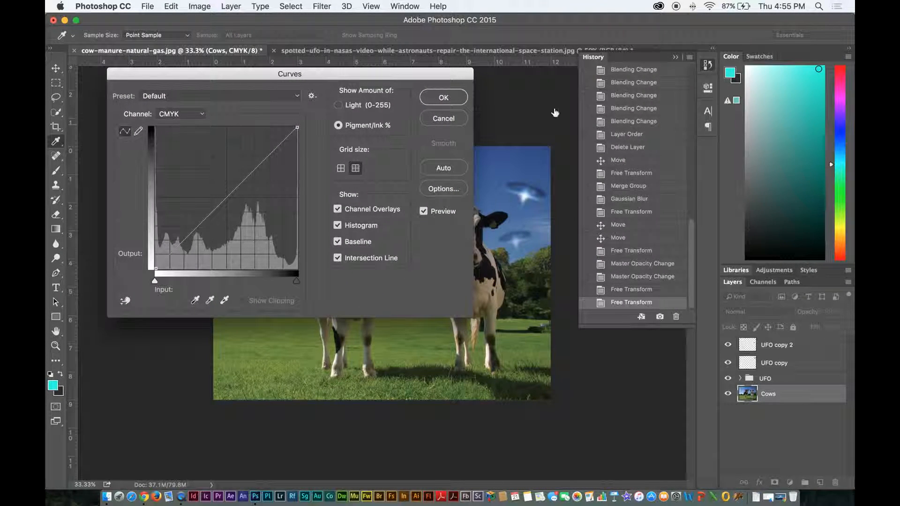
left_click_drag(345, 71, 777, 109)
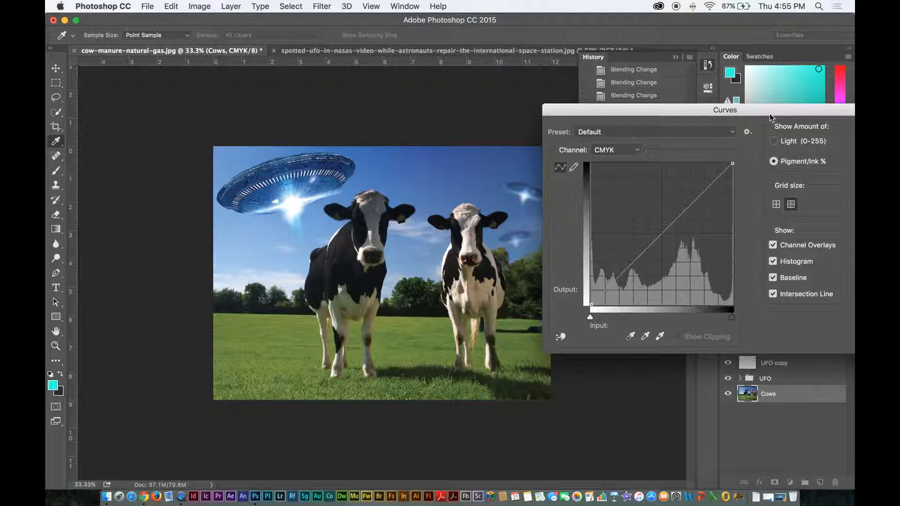
- Add three anchor points to the CMYK curve at the quarter, middle and three-quarter tones, keeping the cow photo in view
left_click(619, 274)
left_click(664, 230)
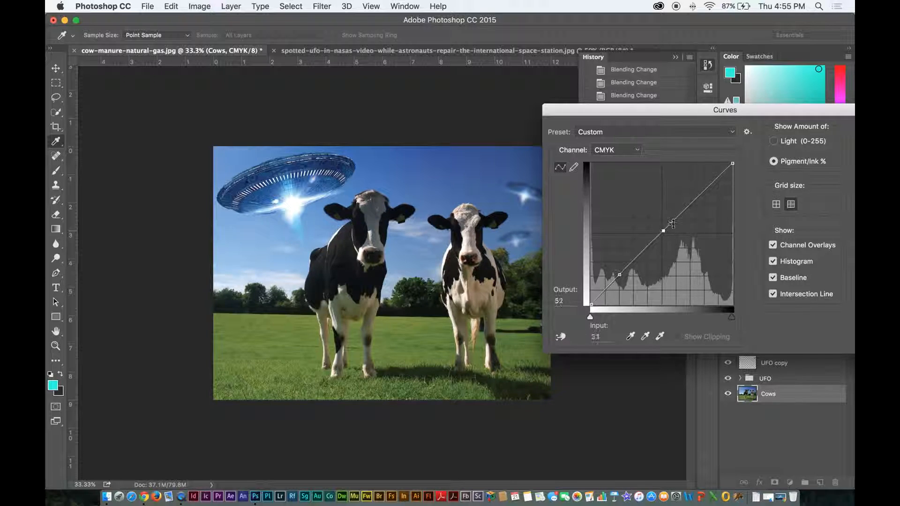
left_click(705, 191)
left_click_drag(730, 111, 642, 83)
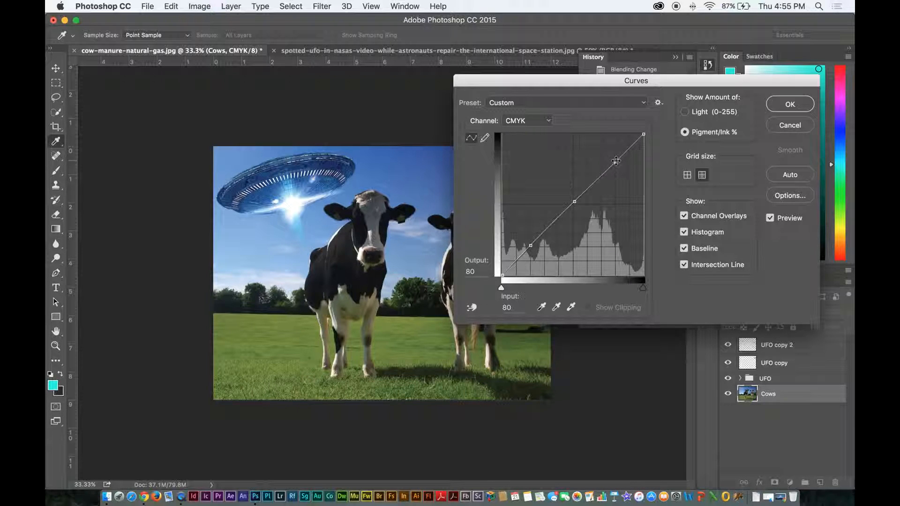
left_click_drag(600, 79, 668, 83)
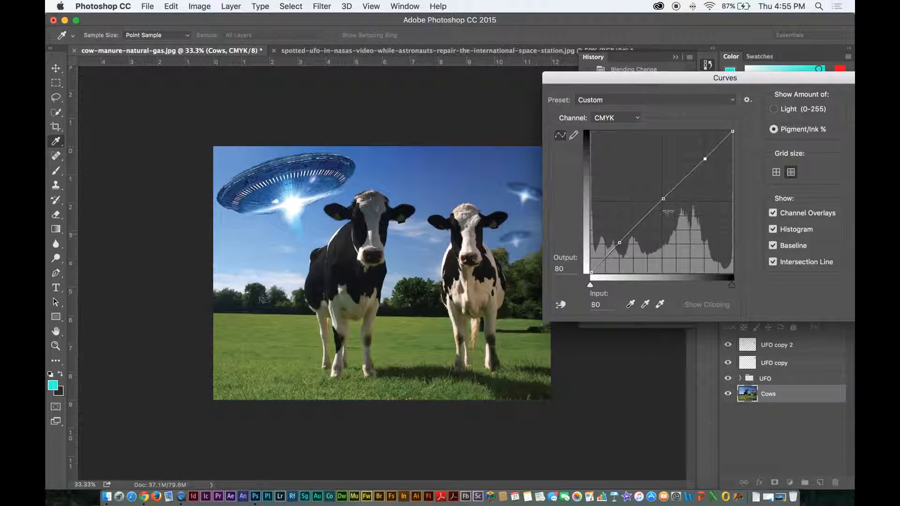
- Move the curve's lower point to input 21, output 14 and its middle point to input 53, output 49
mouse_move(663, 199)
left_mouse_down()
mouse_move(661, 185)
mouse_move(671, 224)
mouse_move(658, 173)
mouse_move(672, 218)
mouse_move(672, 210)
left_mouse_up()
left_click(618, 241)
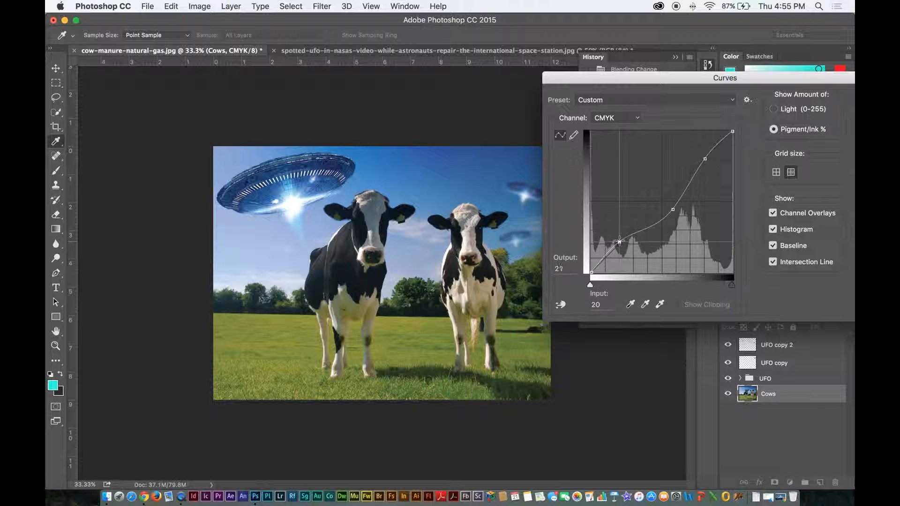
left_click_drag(617, 241, 620, 252)
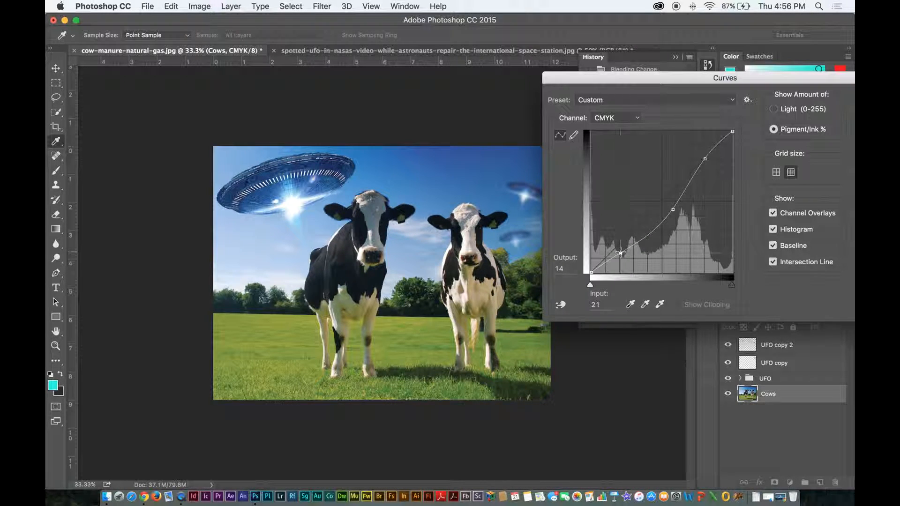
left_click_drag(673, 209, 666, 203)
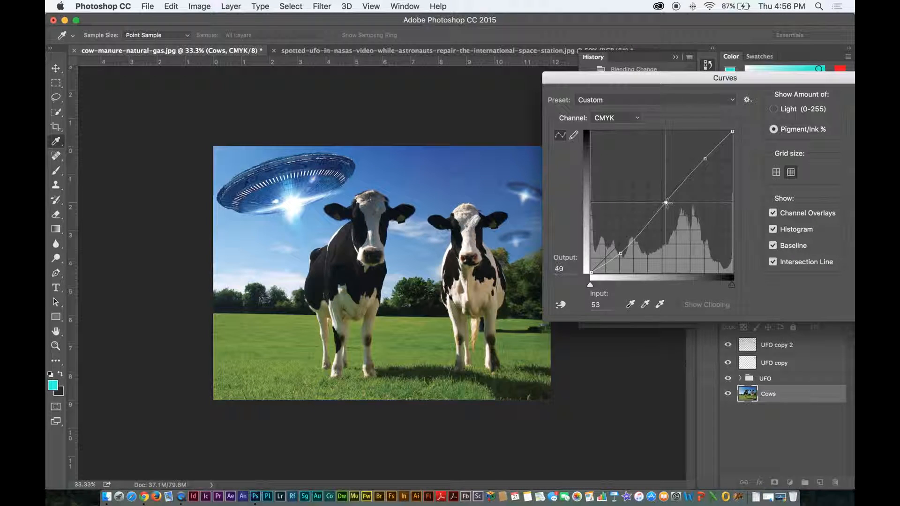
- Fine-tune the curve with the upper point at 81/80, the lower at 23/15 and the middle slightly lower in output, and apply it
left_click_drag(727, 75, 627, 63)
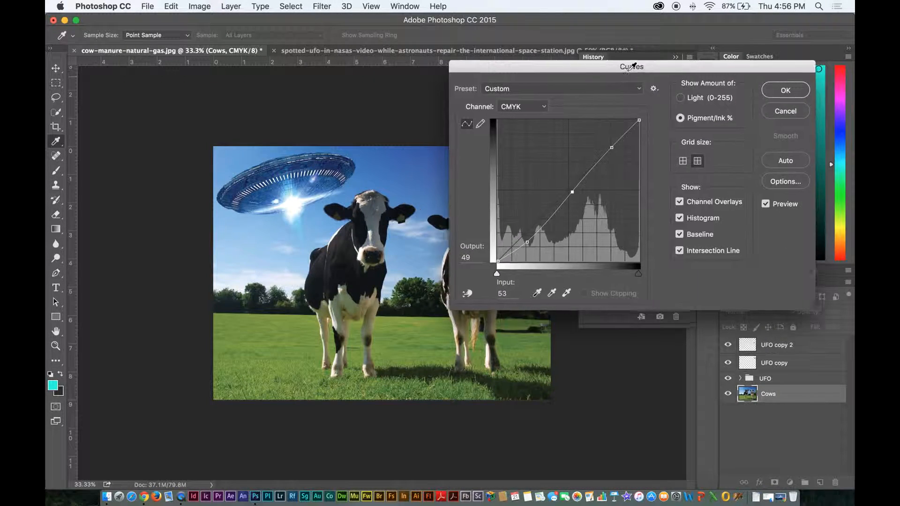
left_click_drag(606, 146, 607, 147)
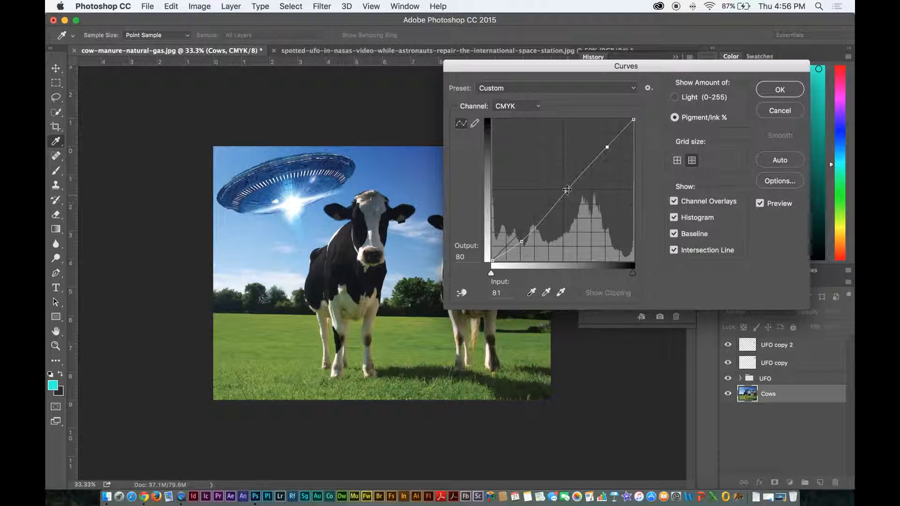
left_click(521, 242)
left_click_drag(521, 241, 524, 243)
left_click_drag(567, 191, 572, 191)
left_click_drag(524, 241, 525, 240)
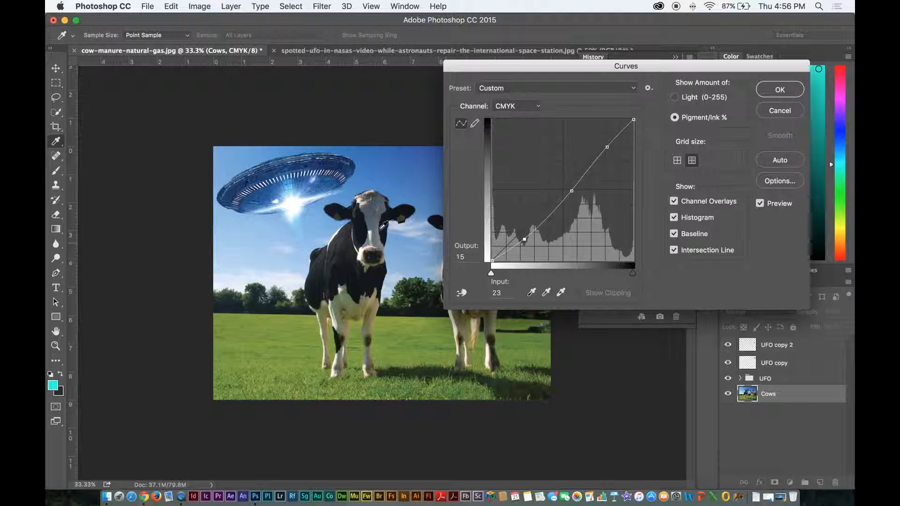
left_click(786, 91)
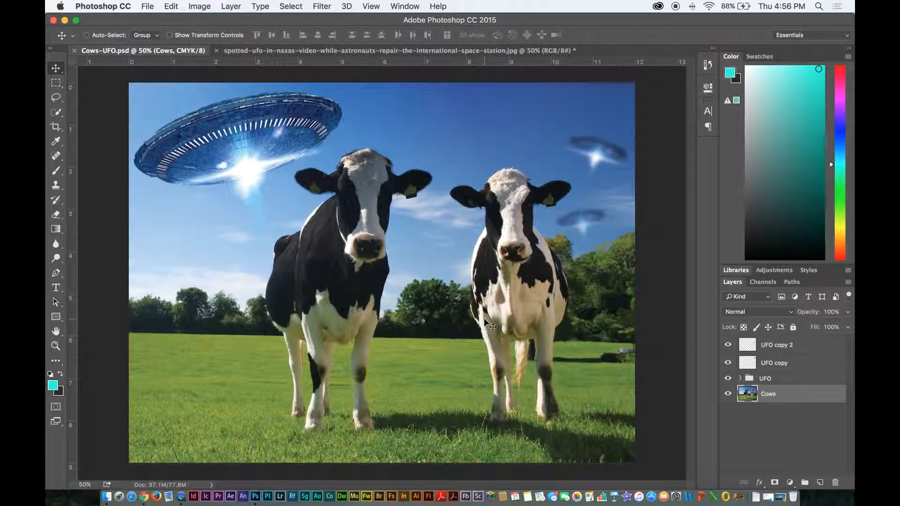
- Scale down the UFO copy layer and reposition the craft slightly lower in the sky near the photo's right edge
key("super+minus")
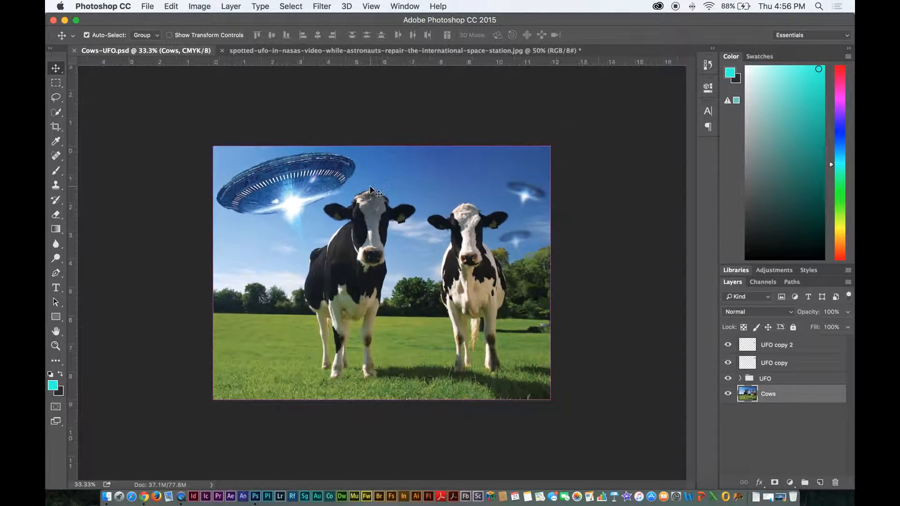
left_click(780, 368)
key("super+t")
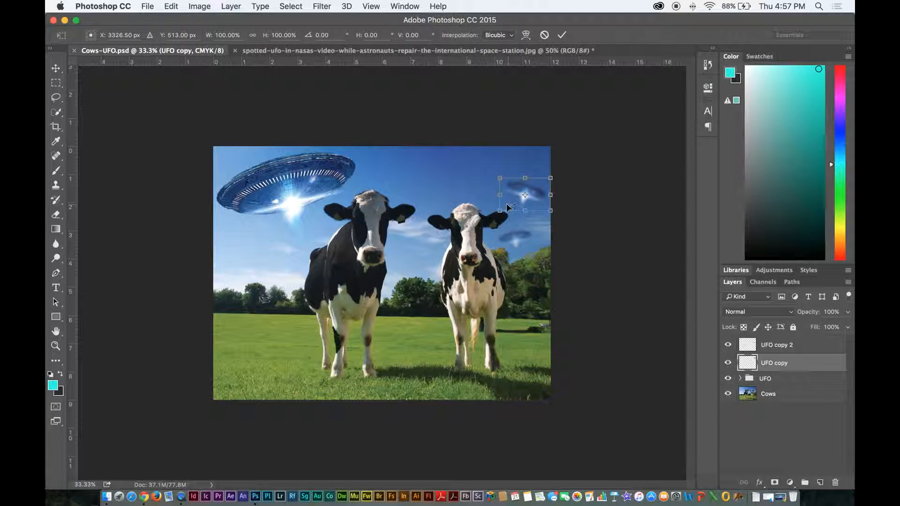
left_click_drag(502, 208, 536, 202)
key("Return")
left_click_drag(536, 208, 536, 201)
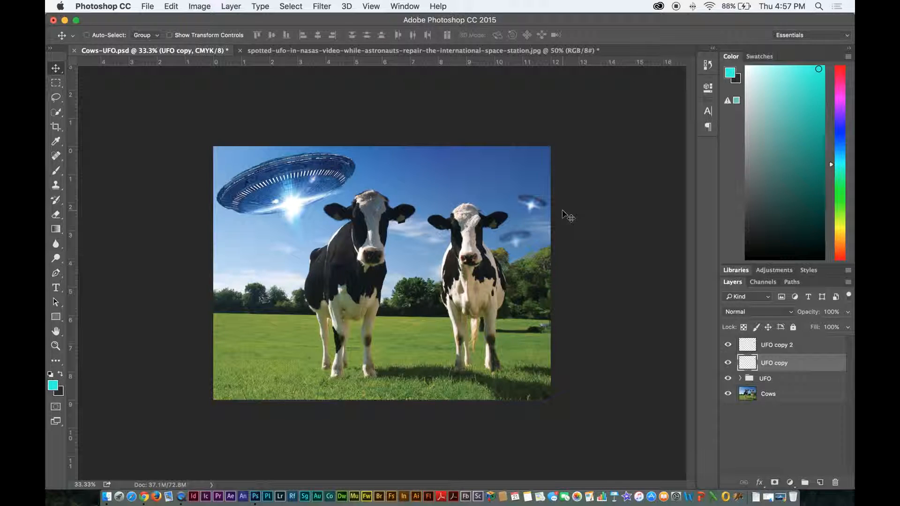
- Select the Cows layer and open the Smart Sharpen filter for it
left_click(790, 345)
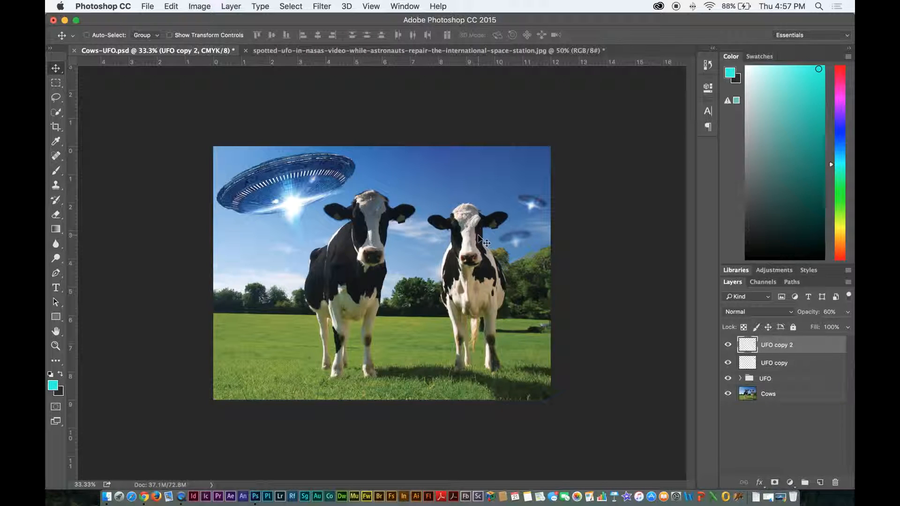
left_click(769, 394)
left_click(231, 6)
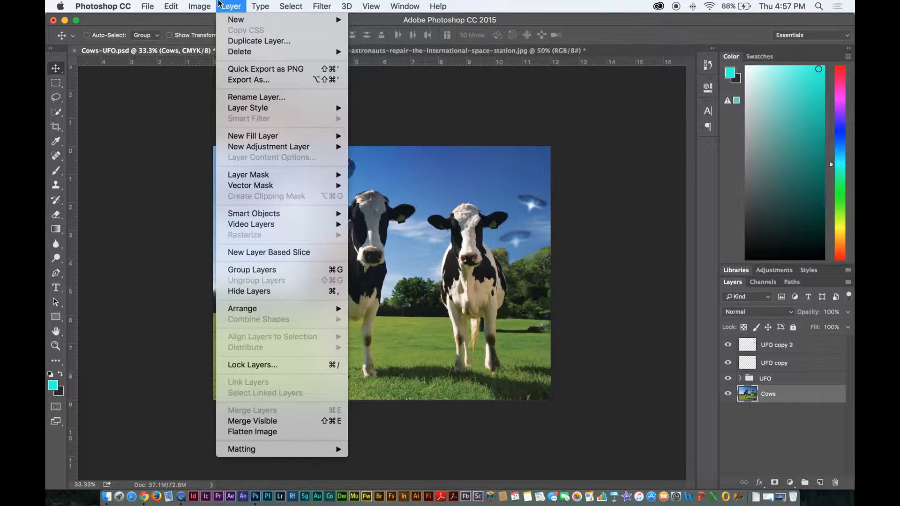
mouse_move(210, 5)
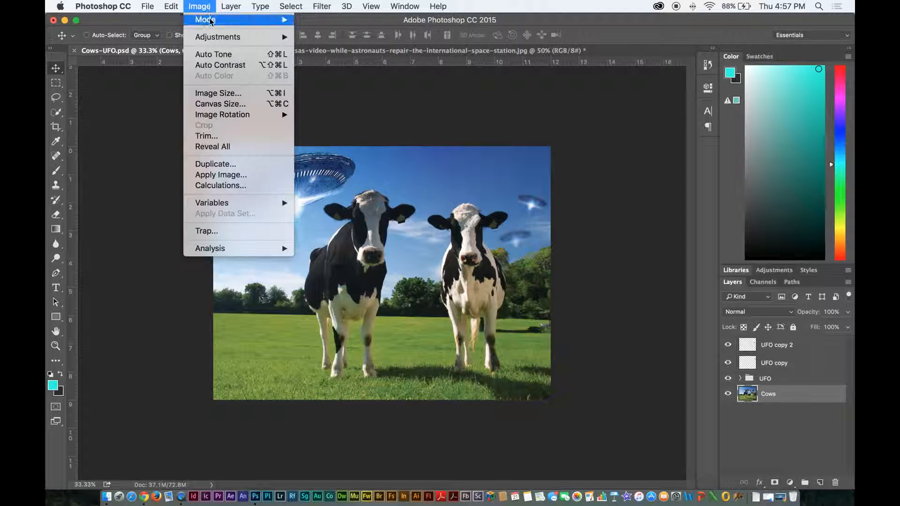
mouse_move(211, 37)
mouse_move(323, 6)
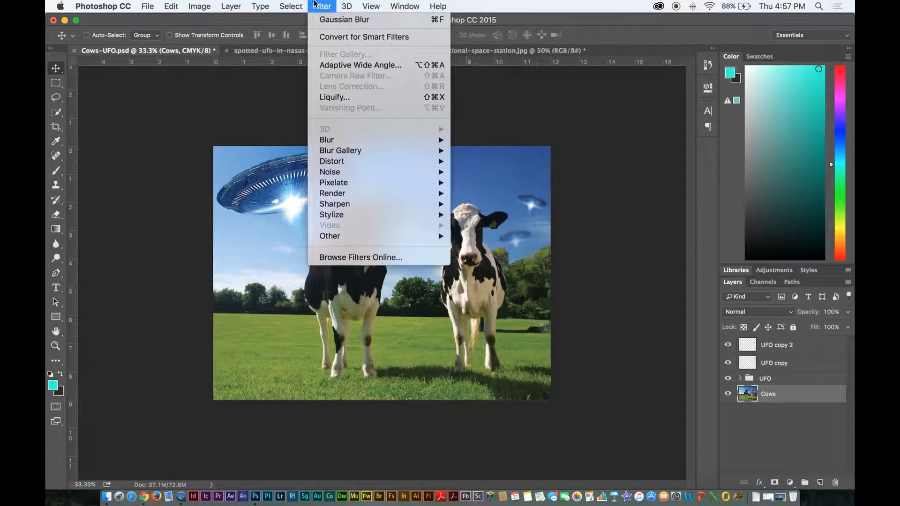
mouse_move(376, 183)
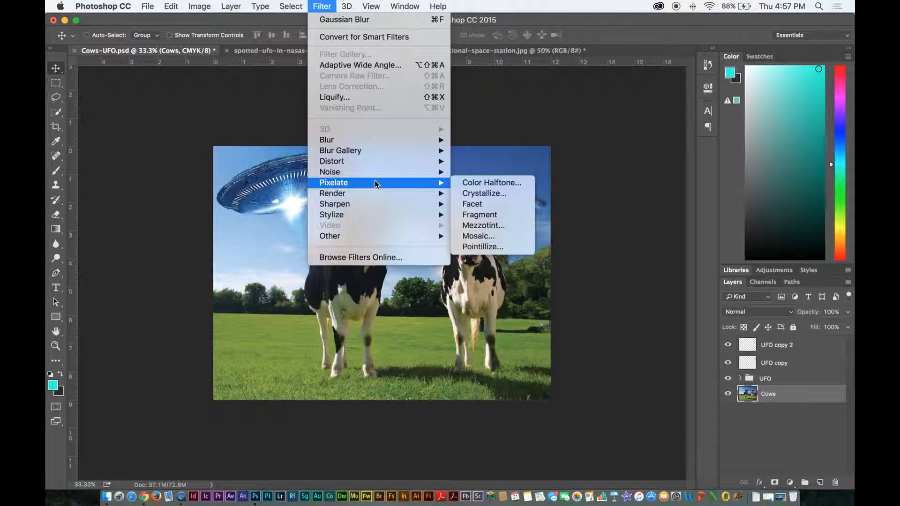
mouse_move(375, 204)
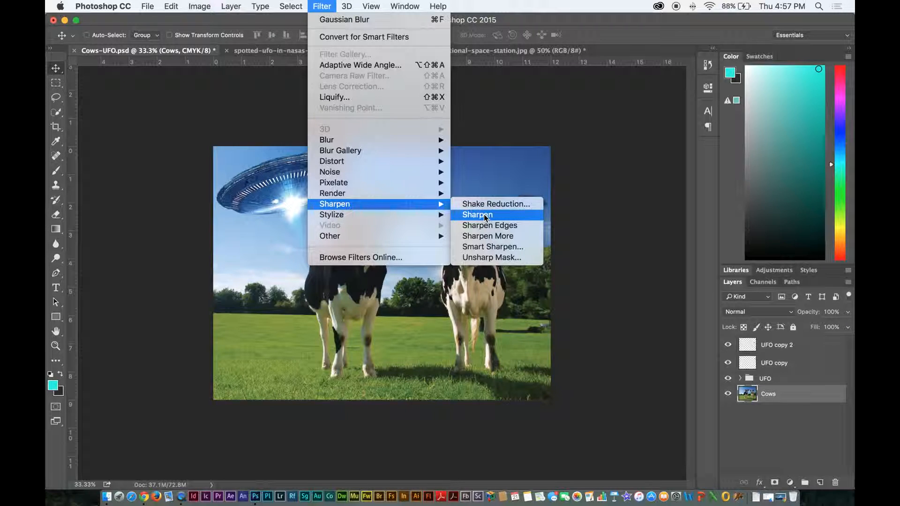
left_click(481, 247)
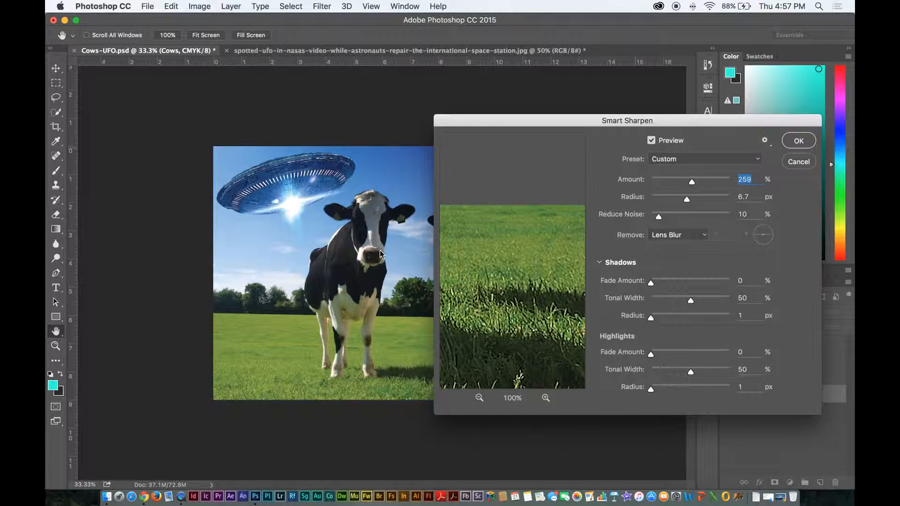
- Try a Smart Sharpen amount of 149% while previewing the right cow's legs and the grass around them
left_click_drag(501, 283, 550, 284)
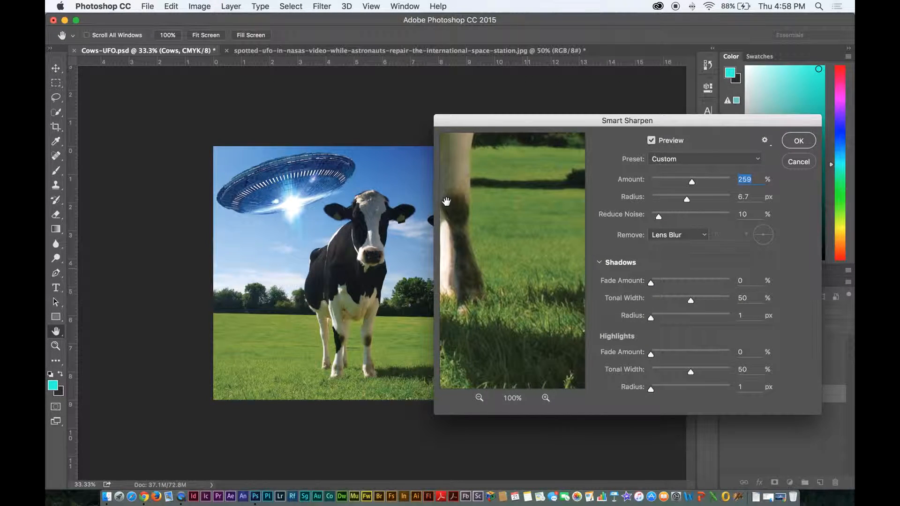
left_click_drag(471, 205, 571, 213)
left_click_drag(505, 256, 490, 249)
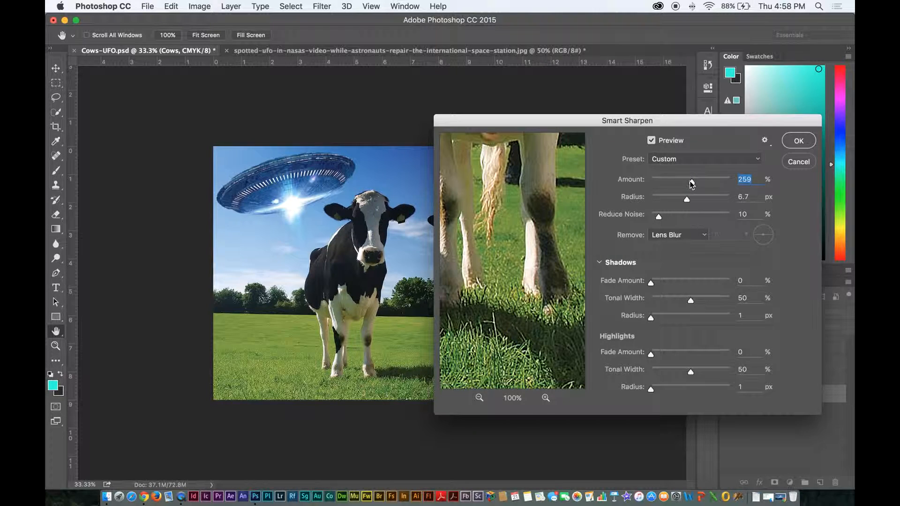
left_click_drag(691, 182, 673, 183)
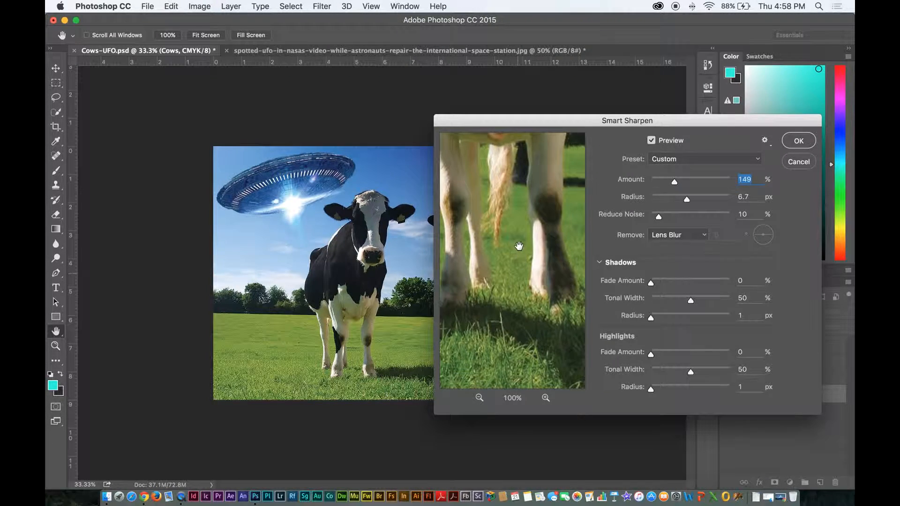
left_click_drag(516, 240, 522, 244)
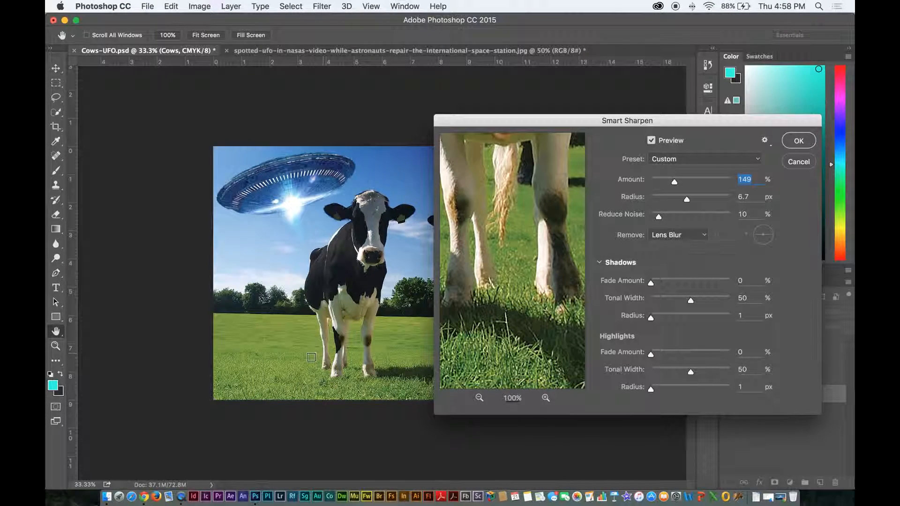
- Compare the photo with and without the sharpening preview at 33.3% and 50% magnification
left_click(302, 394, "super")
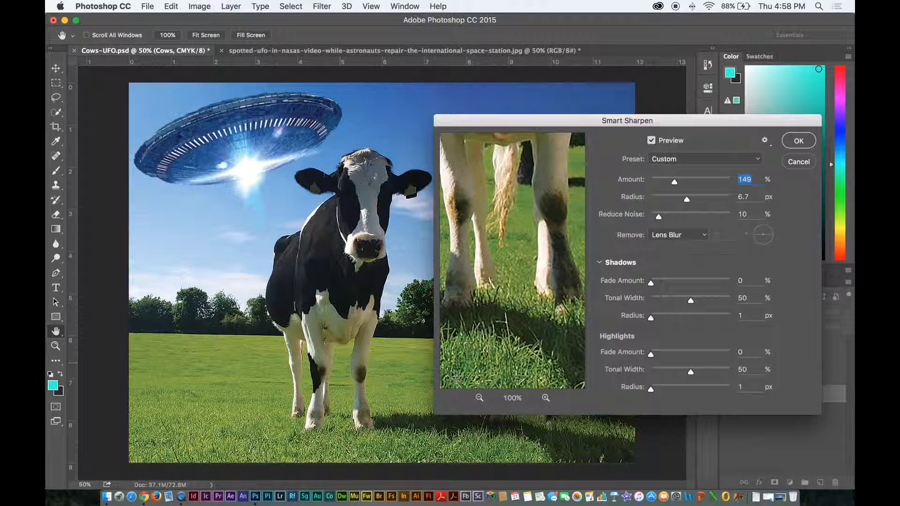
key("super+minus")
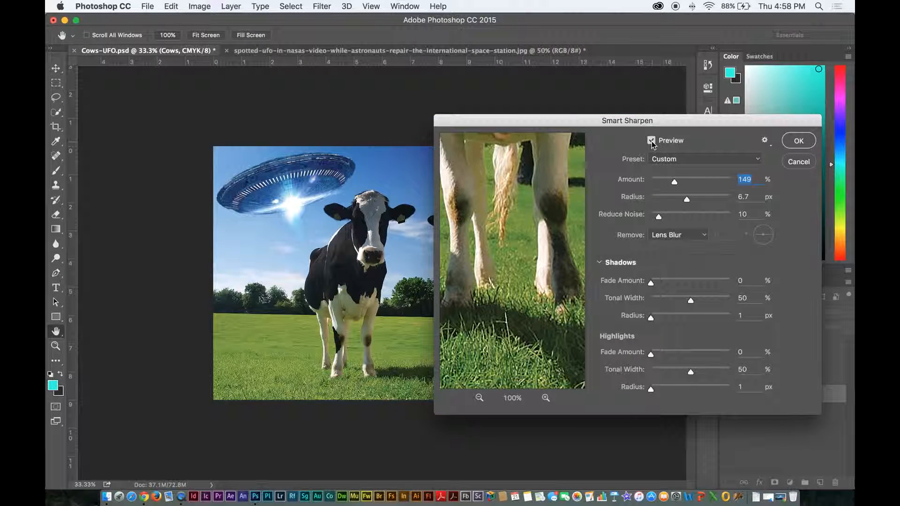
left_click(651, 141)
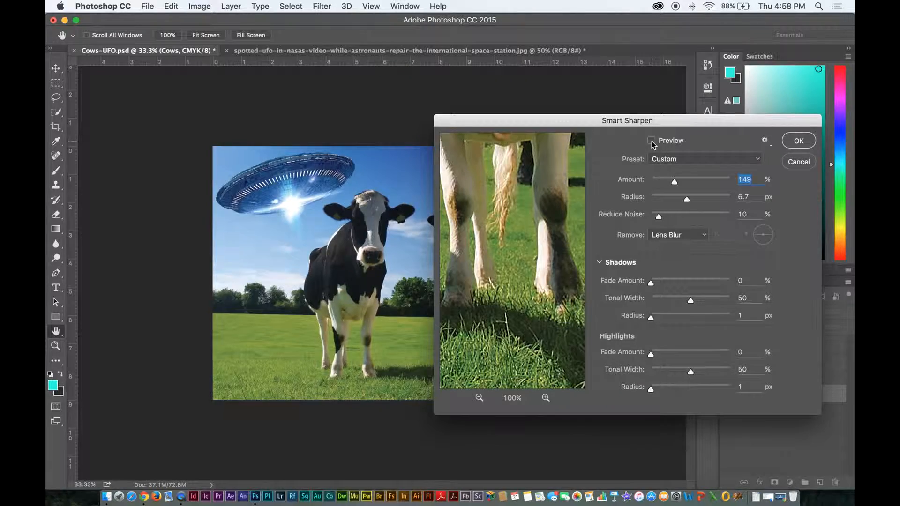
key("super+plus")
left_click(651, 140)
left_click(651, 141)
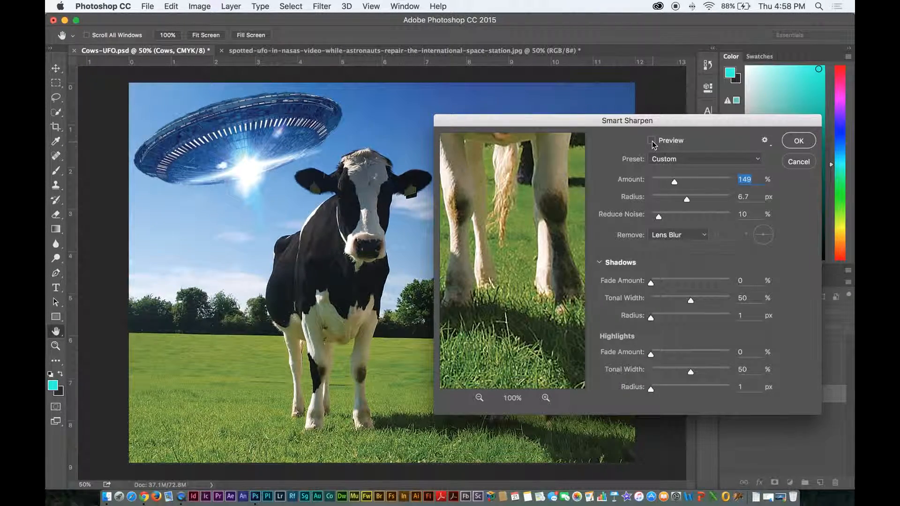
left_click(651, 140)
left_click(652, 141)
left_click(652, 141)
- Set the Smart Sharpen amount to 117%, check it against the unsharpened photo, and apply the filter to the Cows layer
left_click(664, 183)
left_click_drag(669, 183, 672, 183)
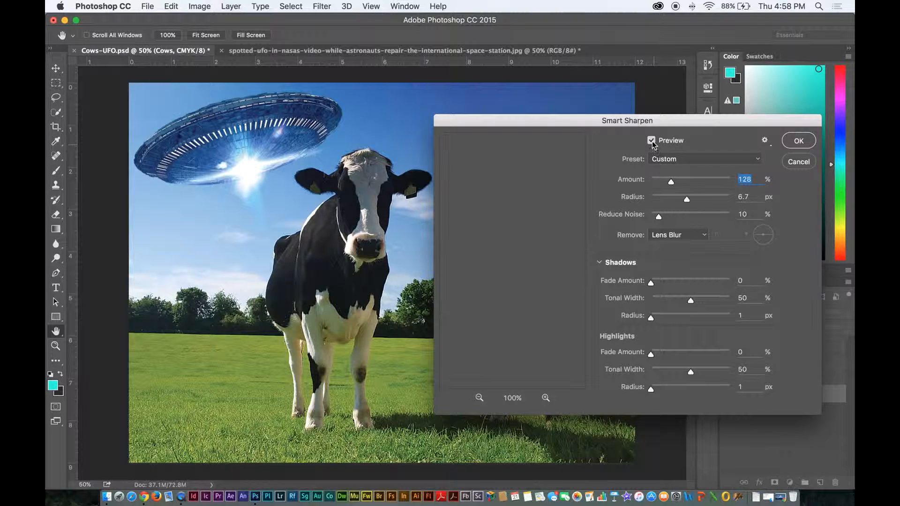
scroll(652, 139, "down", 11)
left_click(652, 140)
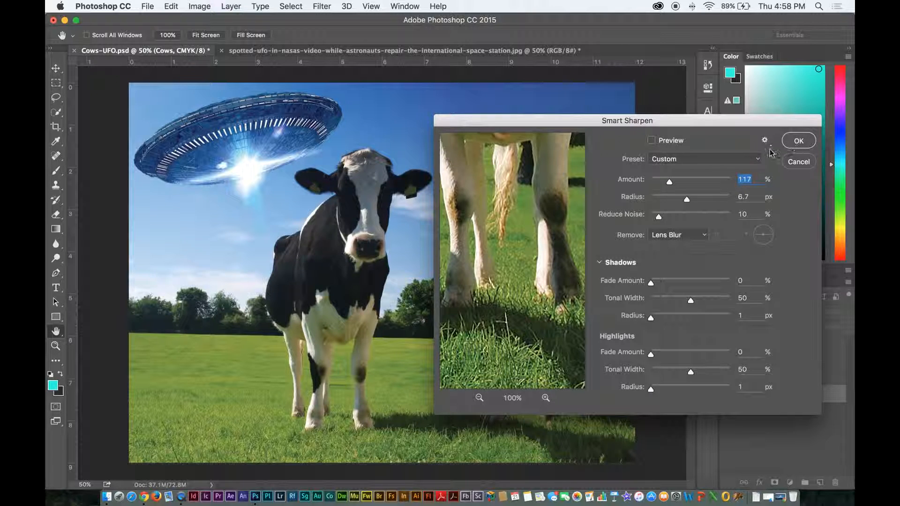
left_click(651, 141)
left_click(799, 141)
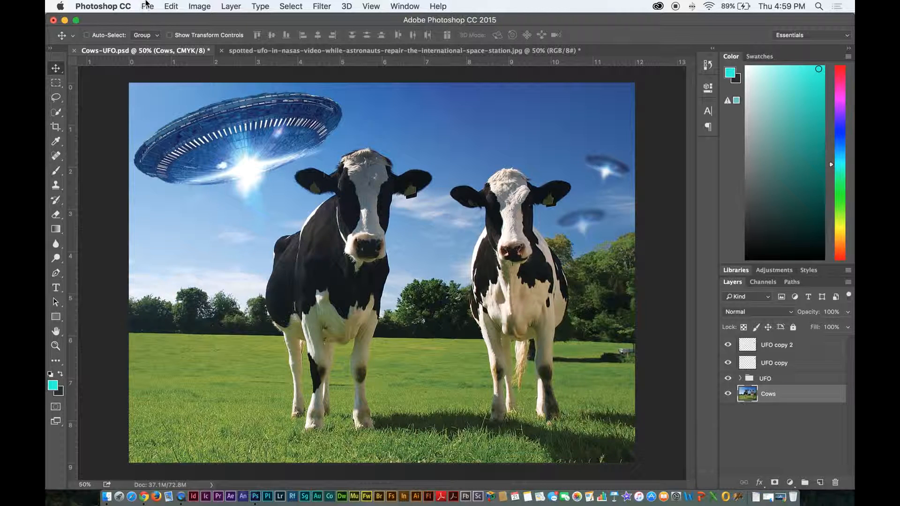
- Save the Cows-UFO.psd document and show the whole composite at 33.3%
key("super+s")
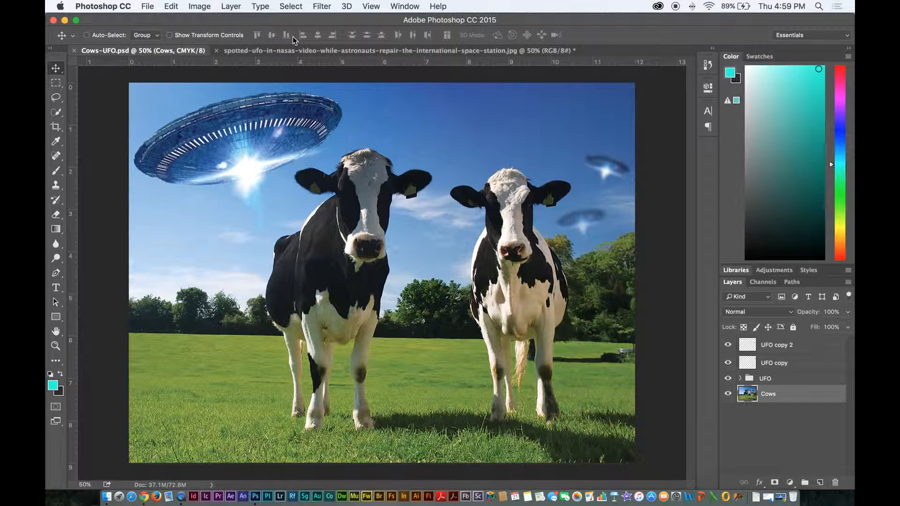
key("super+minus")
key("super+minus")
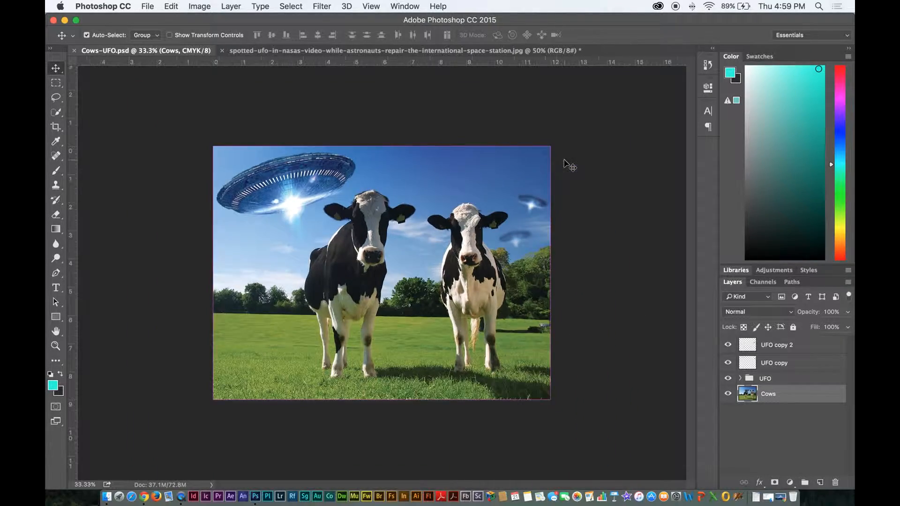